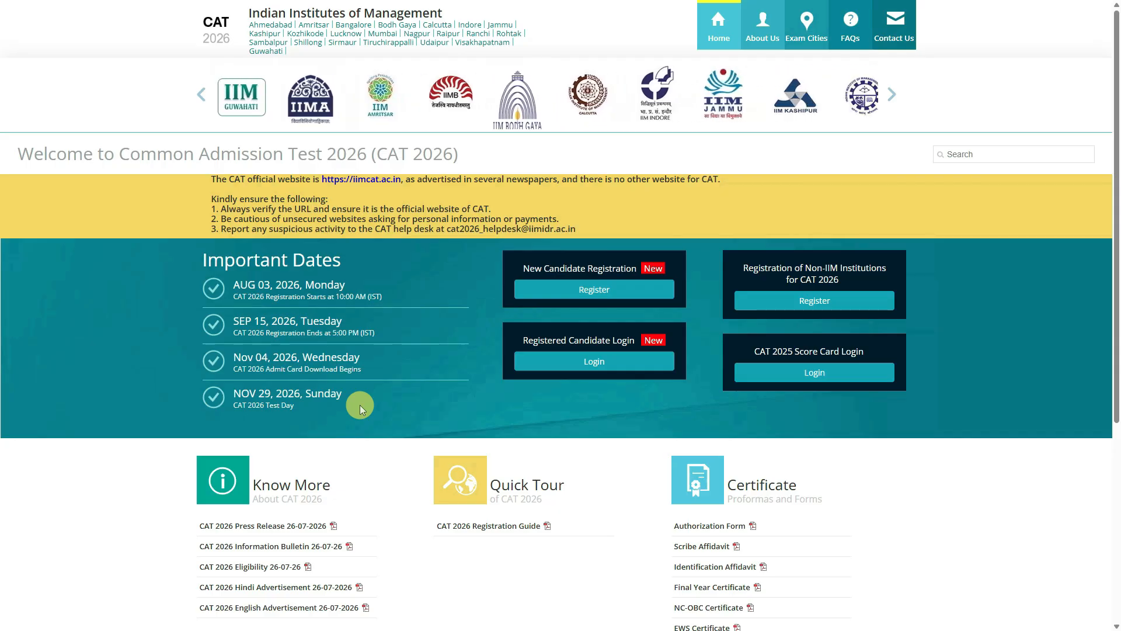
Open the CAT 2026 Press Release, read its registration deadlines, test cities, test date and duration sections, and close it.
{"action": "scroll", "coordinate": [643, 404], "scroll_direction": "down", "scroll_amount": 4}
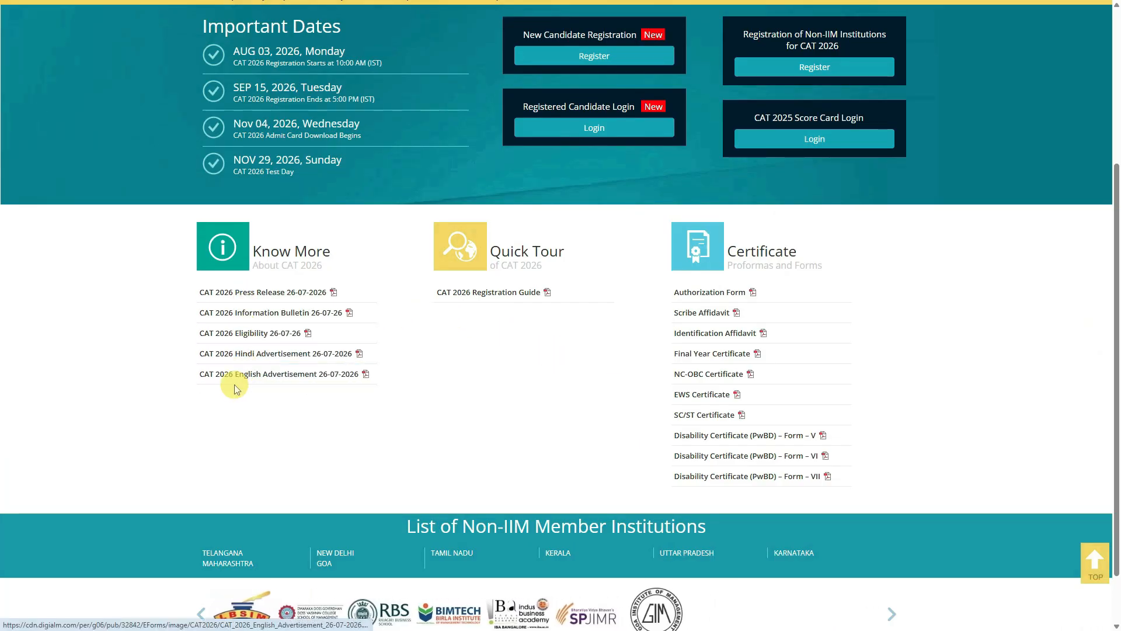
{"action": "left_click", "coordinate": [278, 293]}
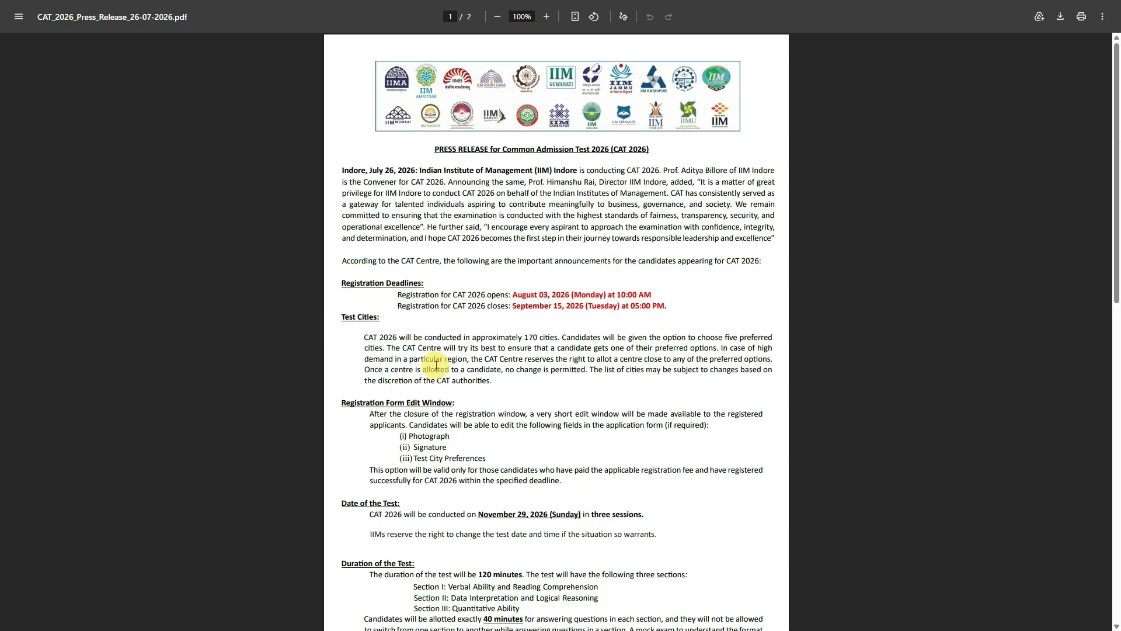
{"action": "scroll", "coordinate": [378, 404], "scroll_direction": "down", "scroll_amount": 1}
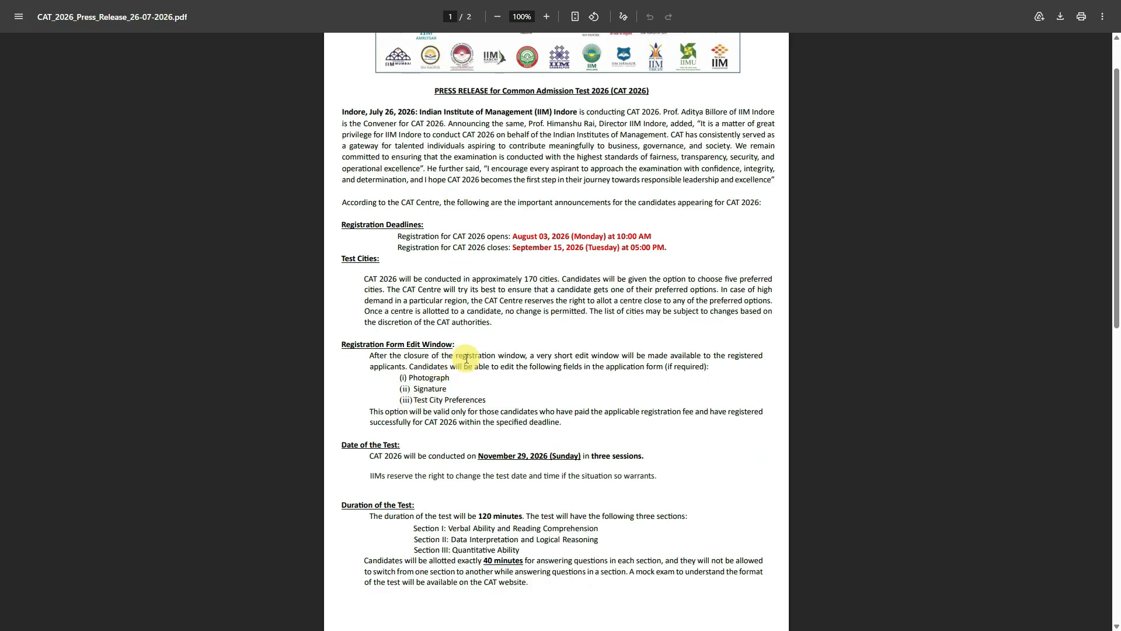
{"action": "scroll", "coordinate": [470, 363], "scroll_direction": "down", "scroll_amount": 2}
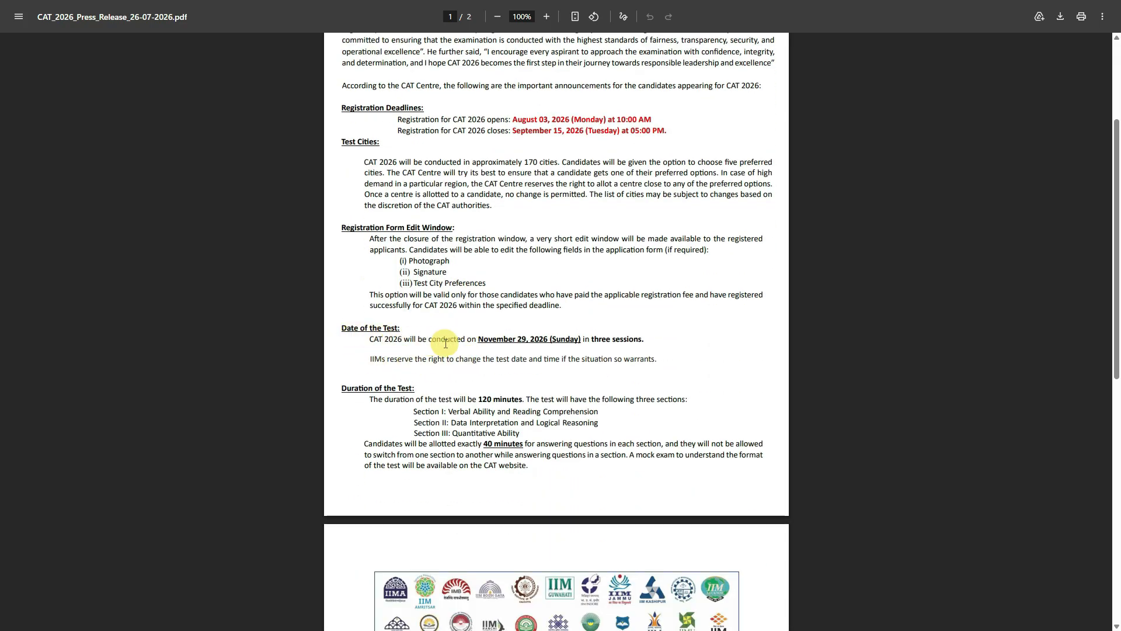
{"action": "scroll", "coordinate": [441, 344], "scroll_direction": "down", "scroll_amount": 2}
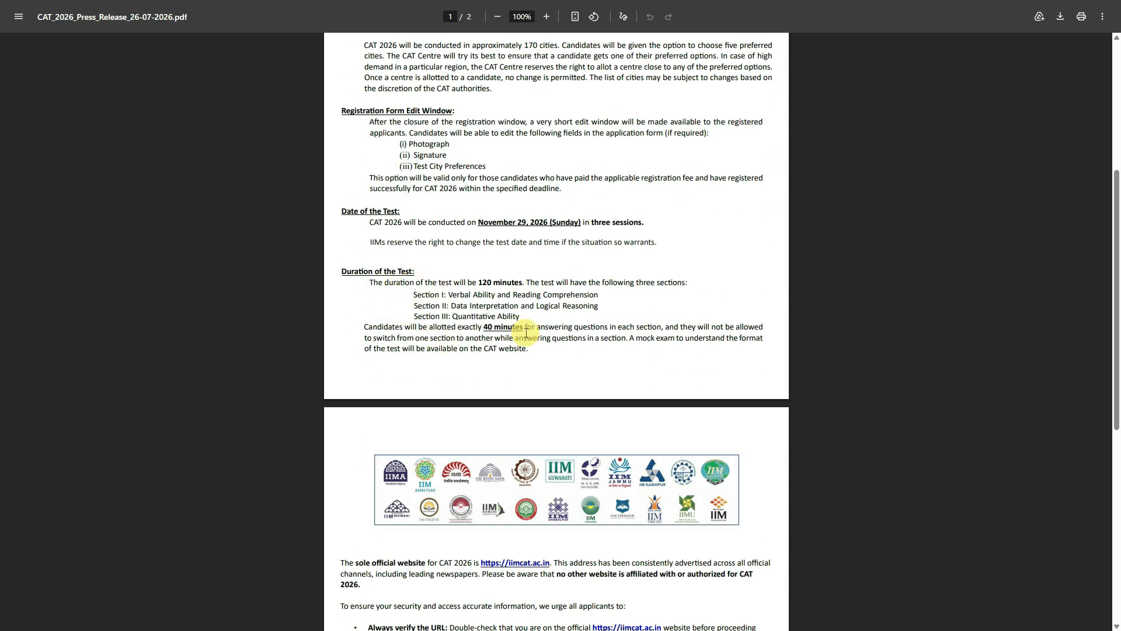
{"action": "scroll", "coordinate": [525, 333], "scroll_direction": "down", "scroll_amount": 2}
{"action": "scroll", "coordinate": [530, 338], "scroll_direction": "up", "scroll_amount": 4}
{"action": "scroll", "coordinate": [532, 338], "scroll_direction": "up", "scroll_amount": 3}
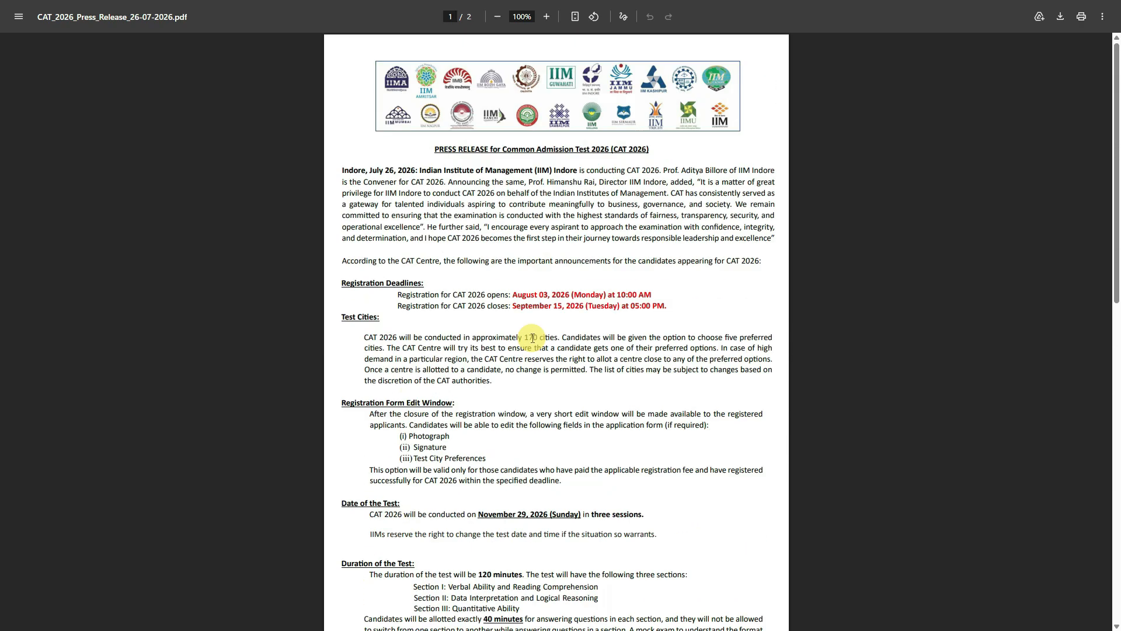
{"action": "key", "text": "ctrl+w"}
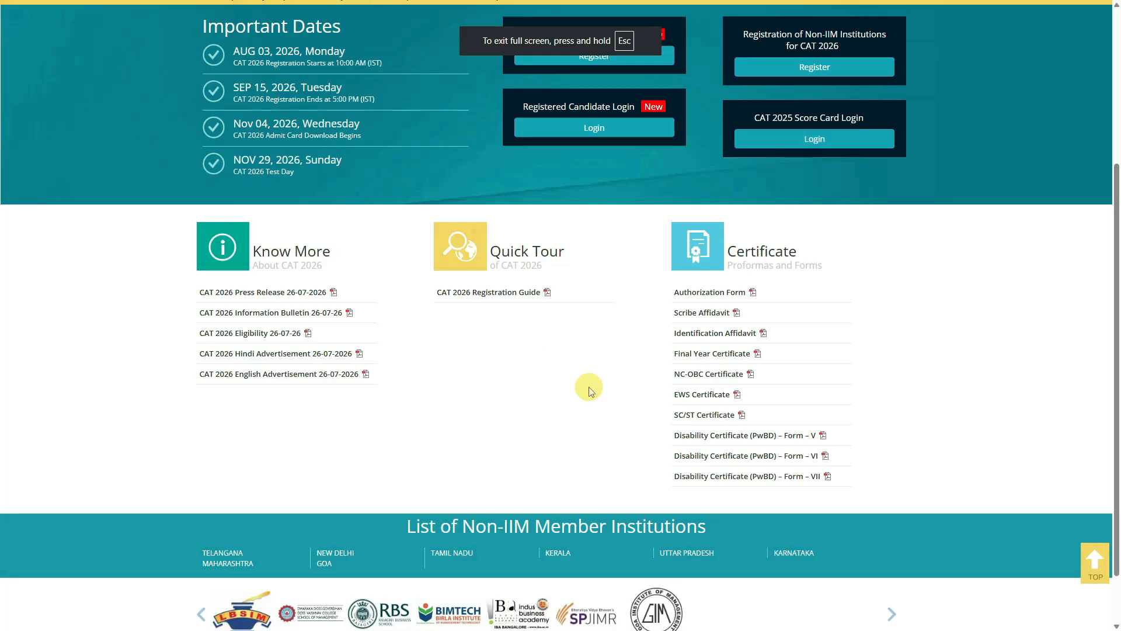
Open the CAT 2026 Eligibility document, read the eligibility and reservation rules on both pages, and close it.
{"action": "left_click", "coordinate": [258, 330]}
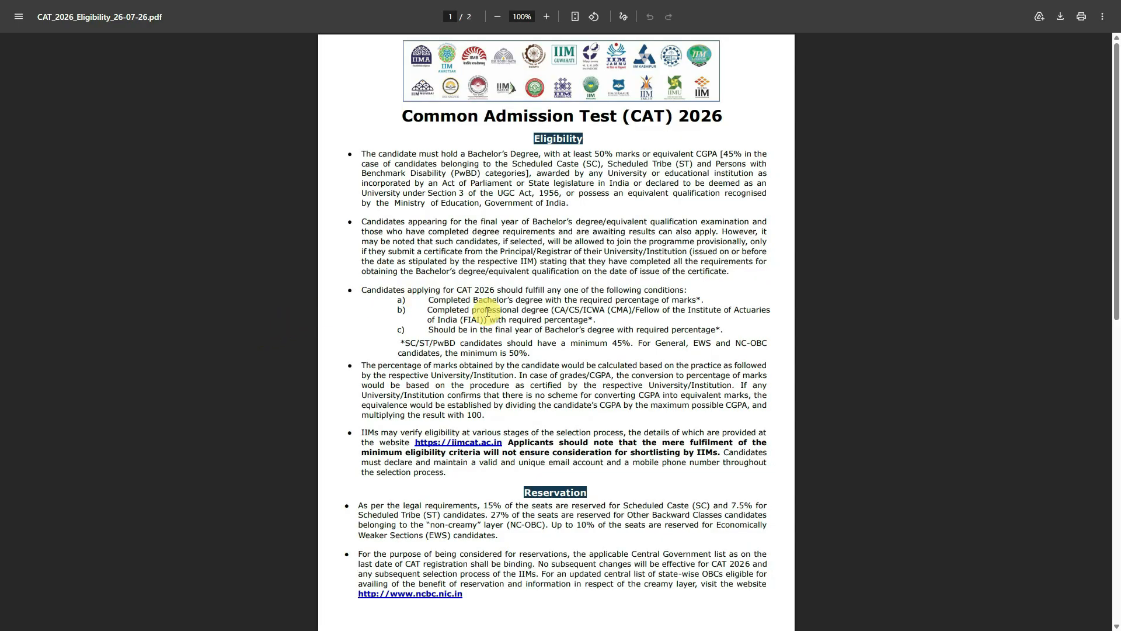
{"action": "scroll", "coordinate": [488, 312], "scroll_direction": "down", "scroll_amount": 10}
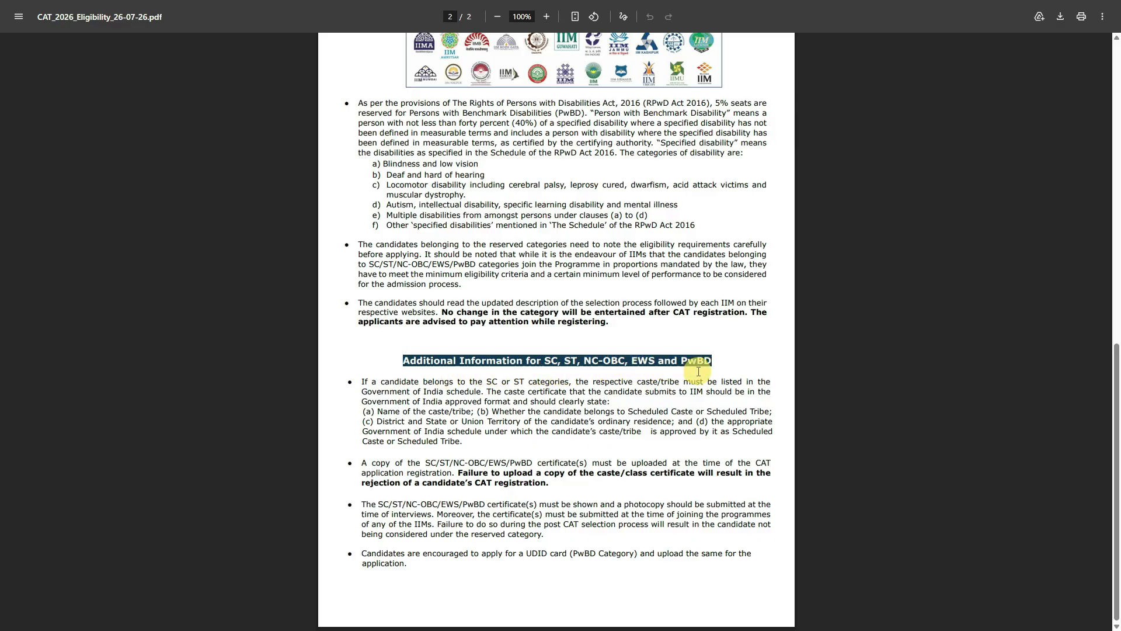
{"action": "scroll", "coordinate": [689, 370], "scroll_direction": "up", "scroll_amount": 3}
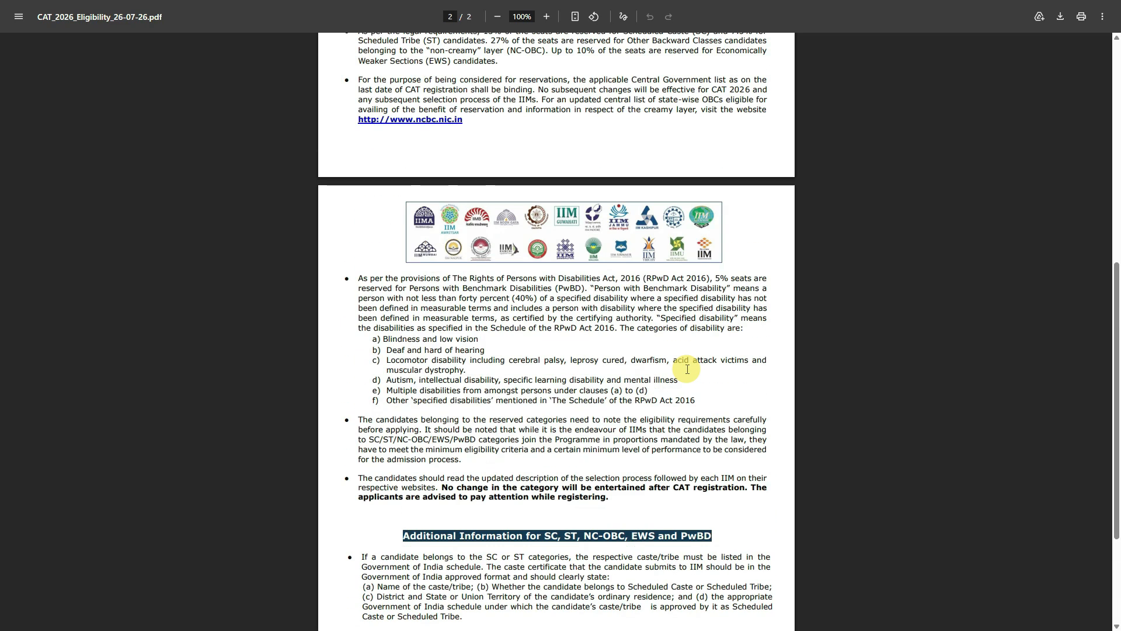
{"action": "key", "text": "ctrl+w"}
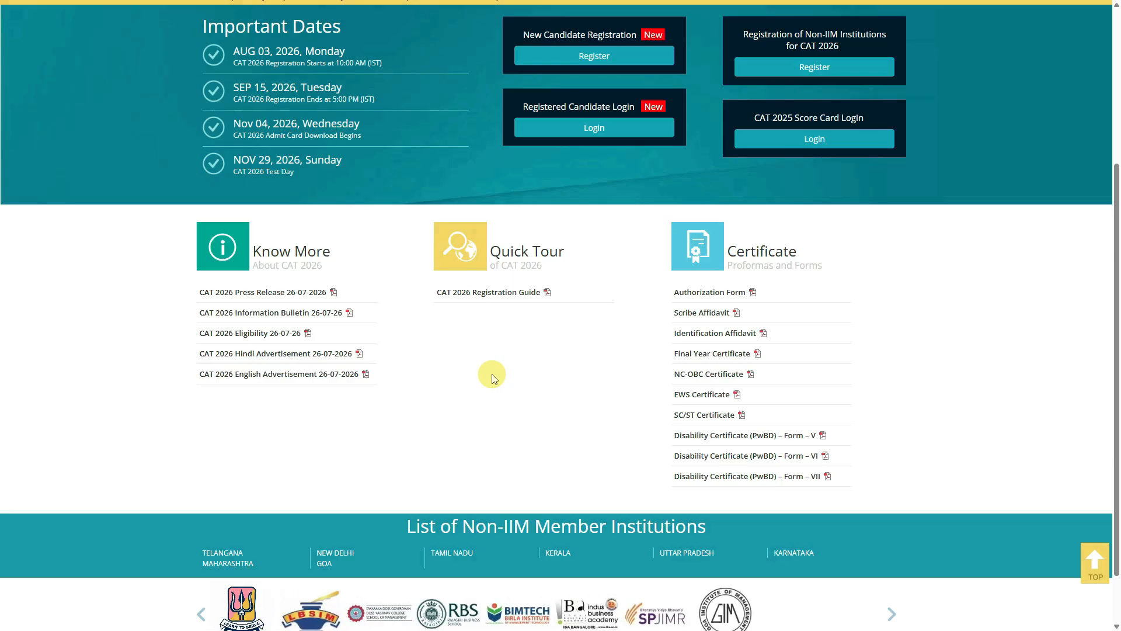
Open the new candidate registration form and dismiss the browser compatibility instructions.
{"action": "scroll", "coordinate": [492, 374], "scroll_direction": "up", "scroll_amount": 4}
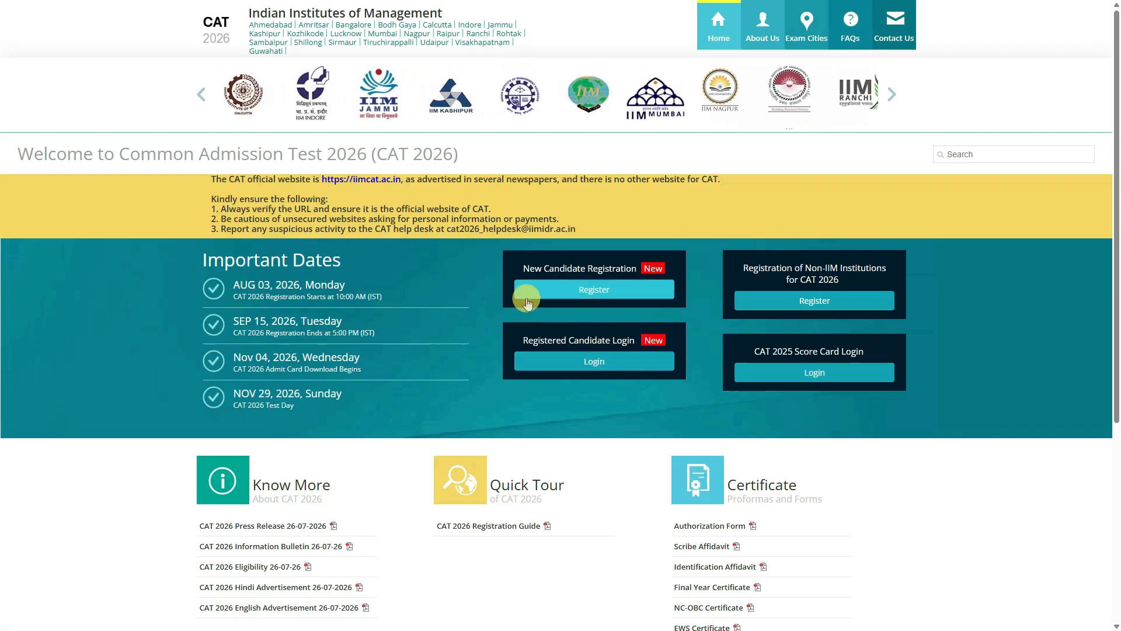
{"action": "left_click", "coordinate": [622, 292]}
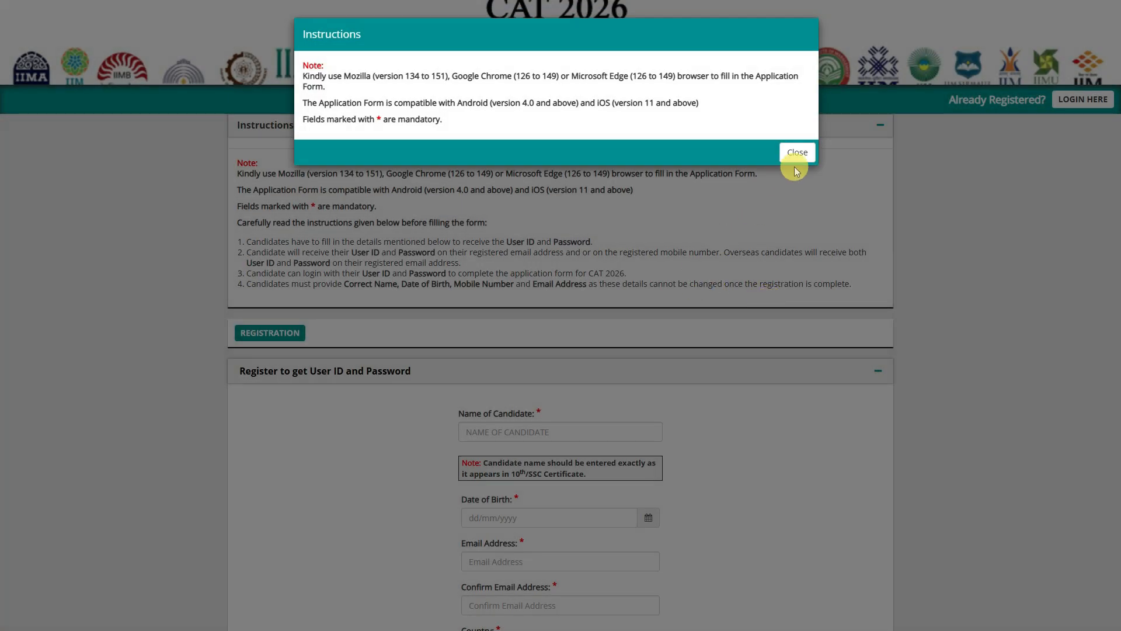
{"action": "left_click", "coordinate": [800, 153]}
{"action": "left_click", "coordinate": [780, 213]}
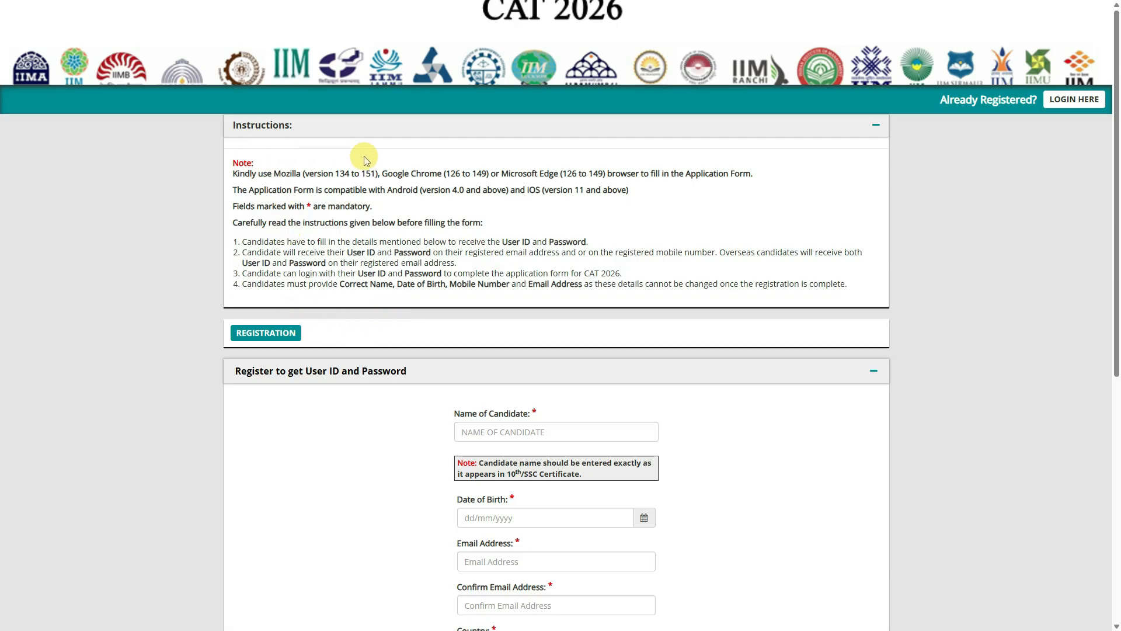
Set the country to India in the form for getting a User ID and password.
{"action": "scroll", "coordinate": [531, 242], "scroll_direction": "down", "scroll_amount": 4}
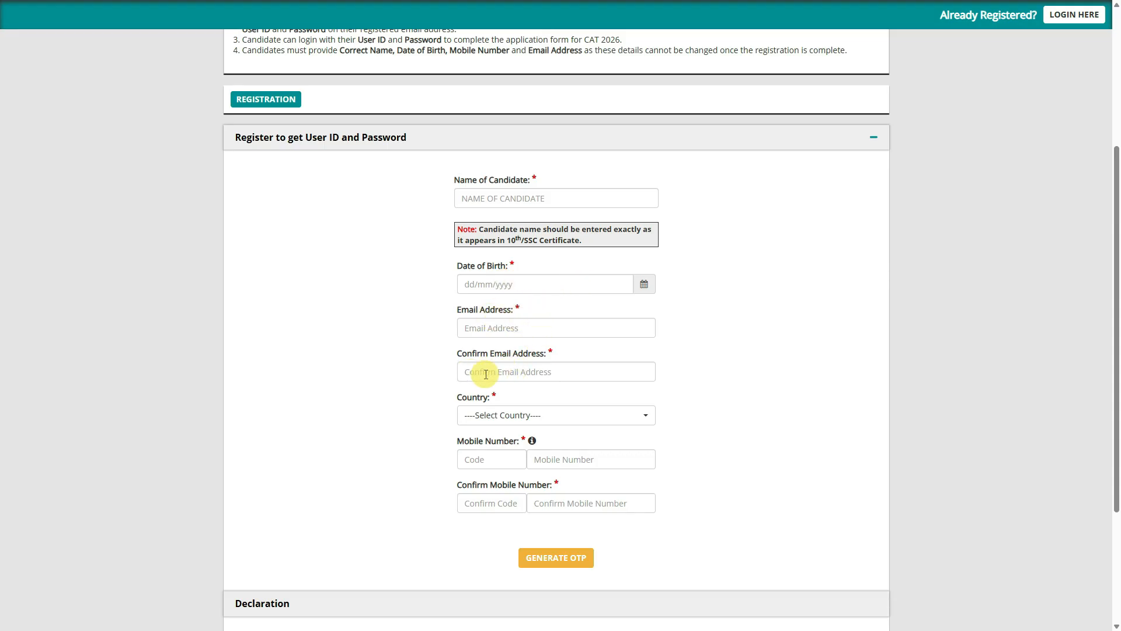
{"action": "scroll", "coordinate": [513, 370], "scroll_direction": "down", "scroll_amount": 2}
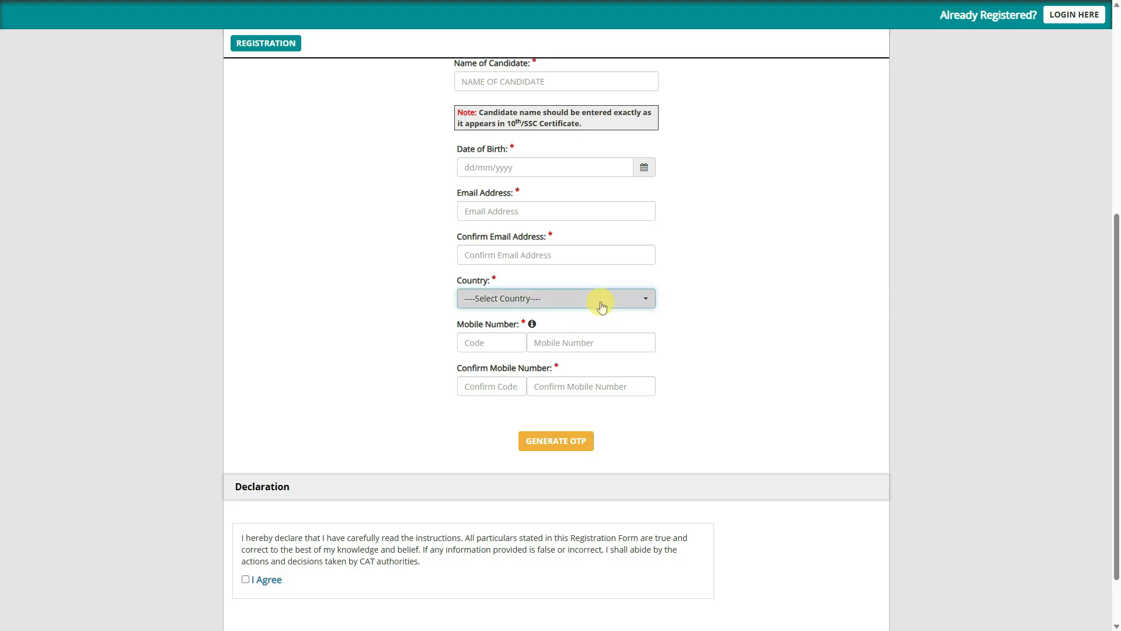
{"action": "left_click", "coordinate": [602, 307]}
{"action": "left_click", "coordinate": [527, 359]}
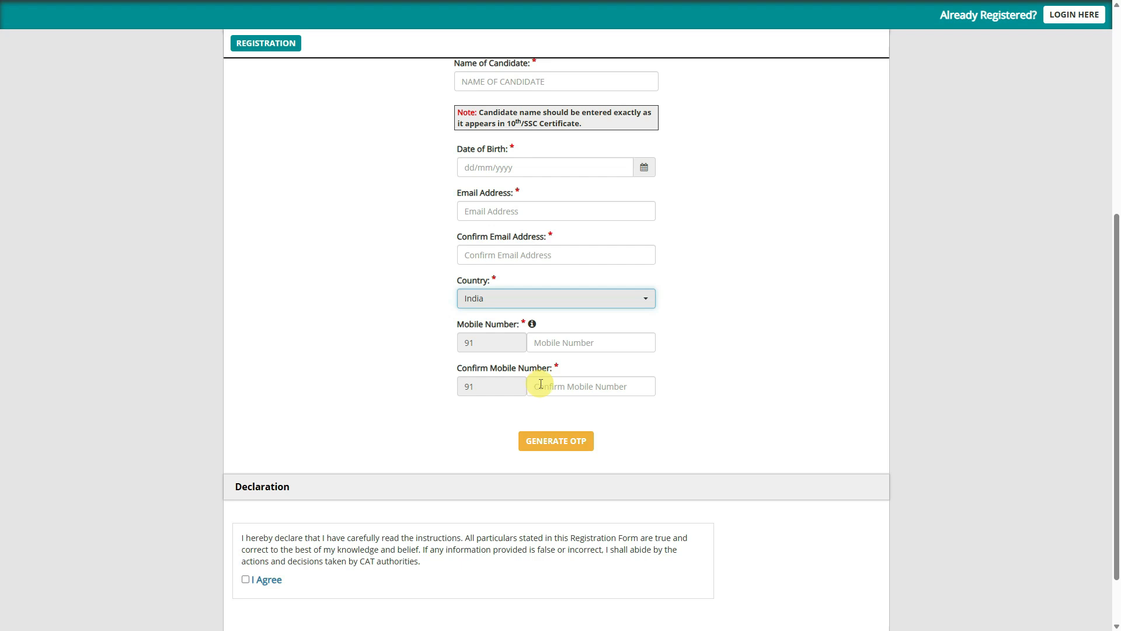
Request the OTP for the registration and submit the captcha authentication.
{"action": "scroll", "coordinate": [626, 387], "scroll_direction": "down", "scroll_amount": 2}
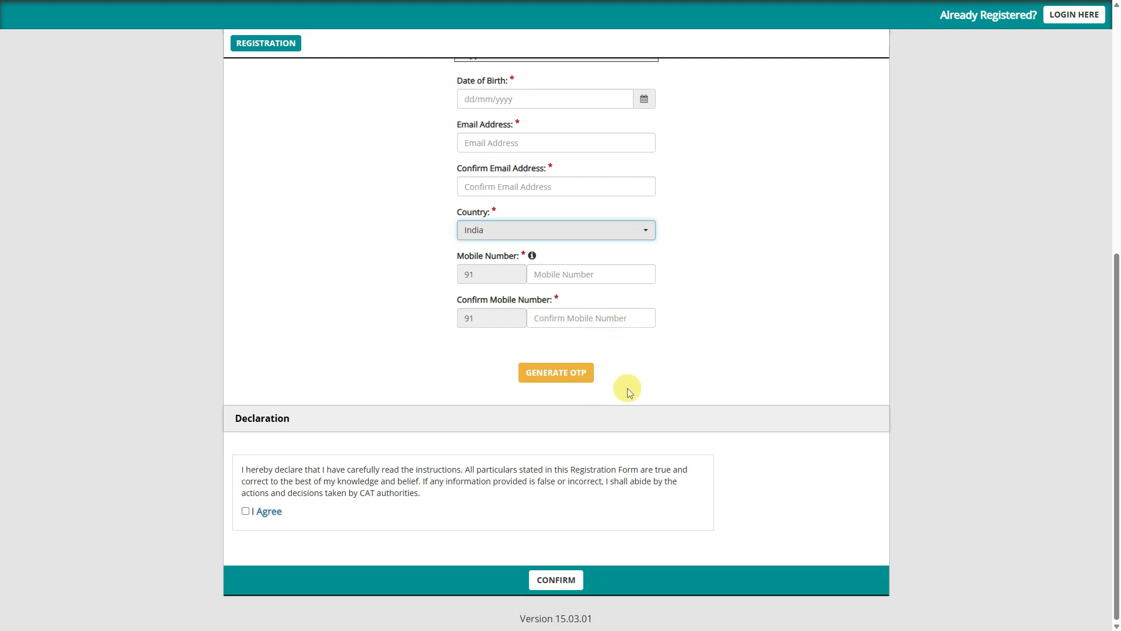
{"action": "left_click", "coordinate": [577, 378]}
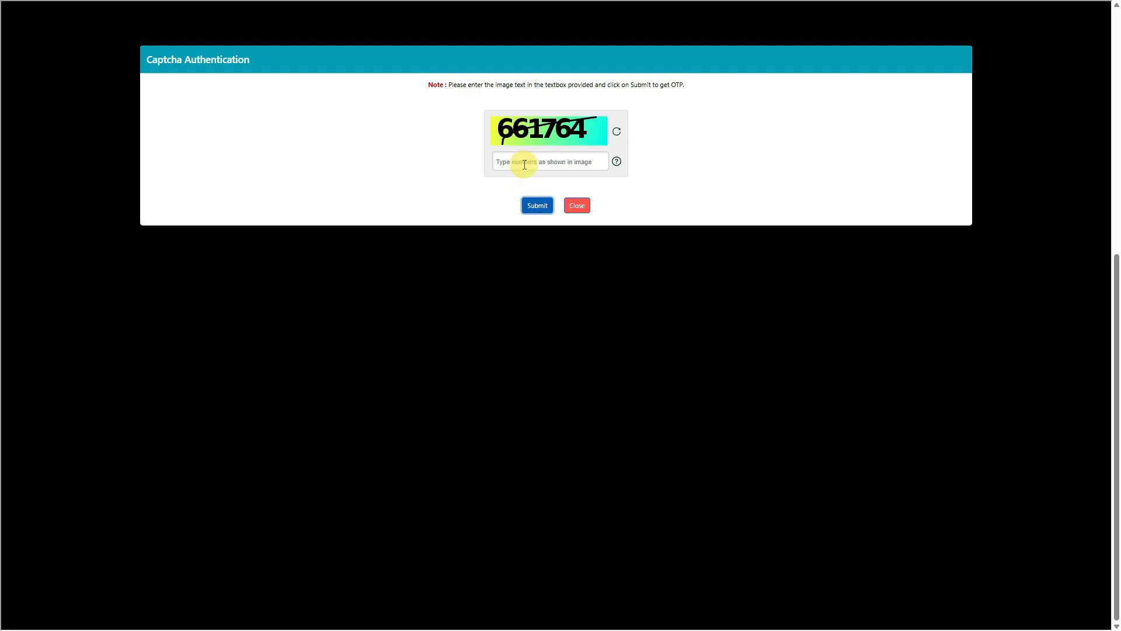
{"action": "left_click", "coordinate": [539, 207]}
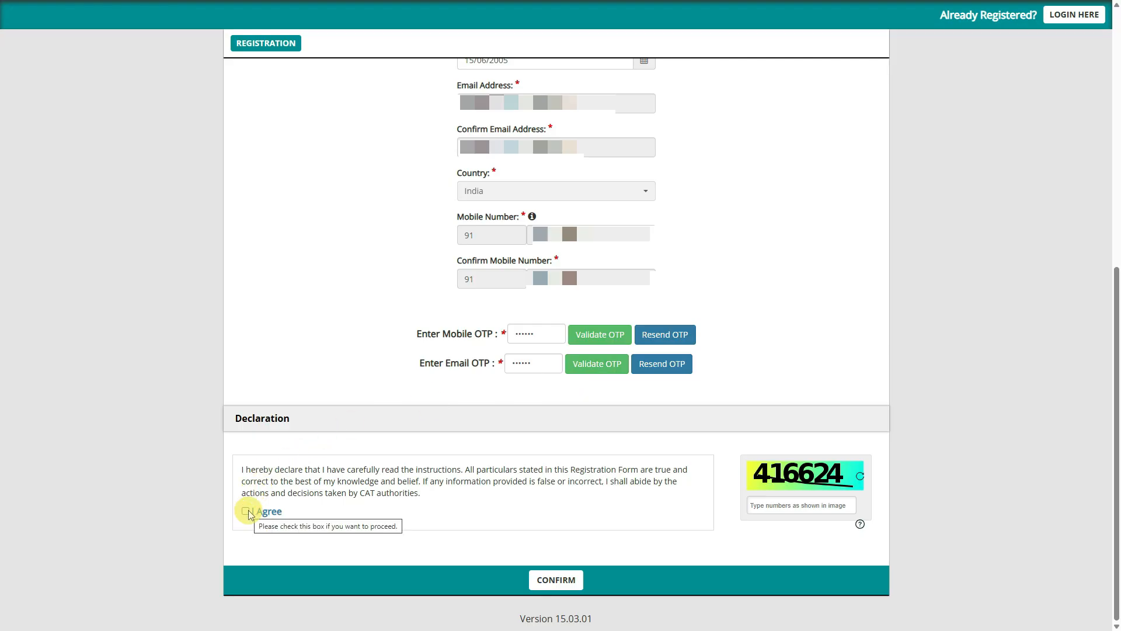
Confirm the registration form, mark all the entered values in the verification table as correct, and submit the registration.
{"action": "left_click", "coordinate": [569, 582]}
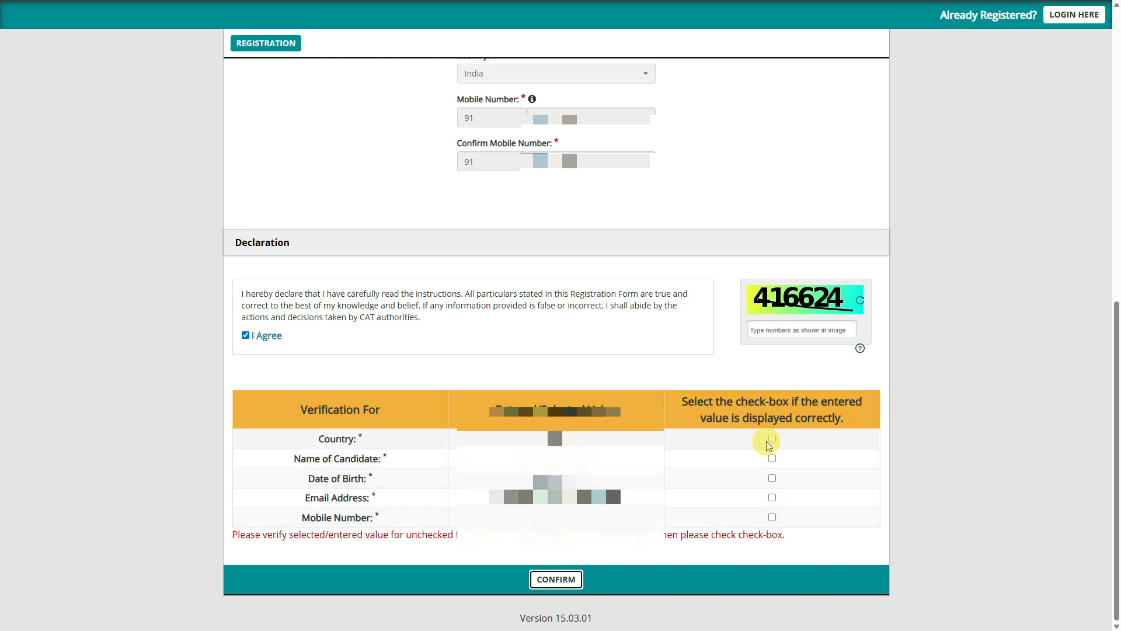
{"action": "left_click", "coordinate": [773, 479]}
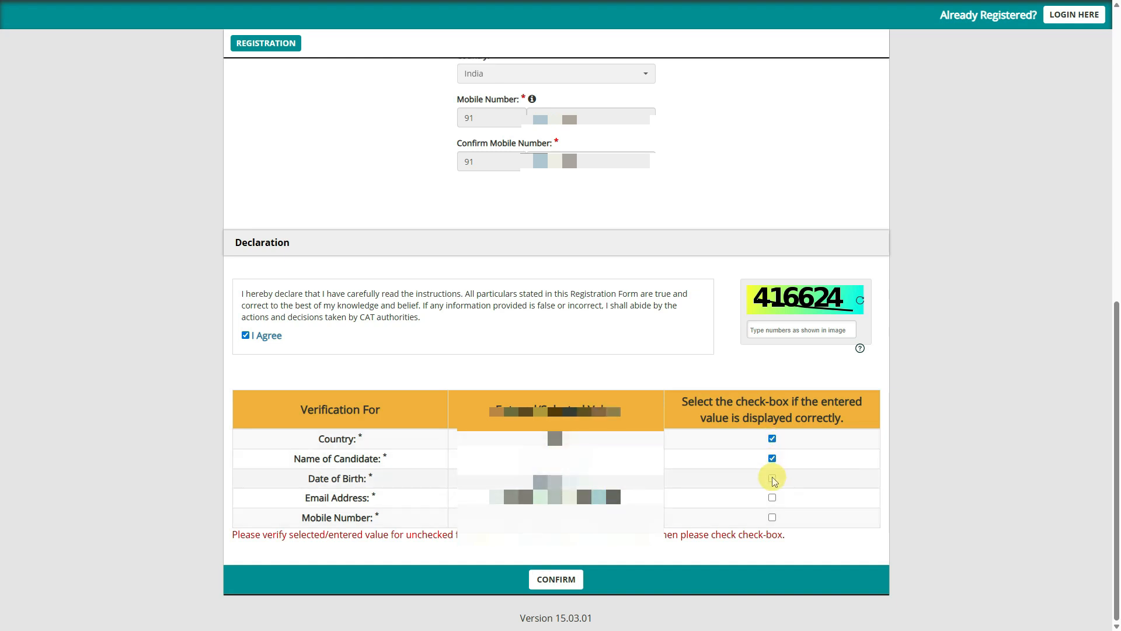
{"action": "left_click", "coordinate": [772, 497]}
{"action": "left_click", "coordinate": [772, 518]}
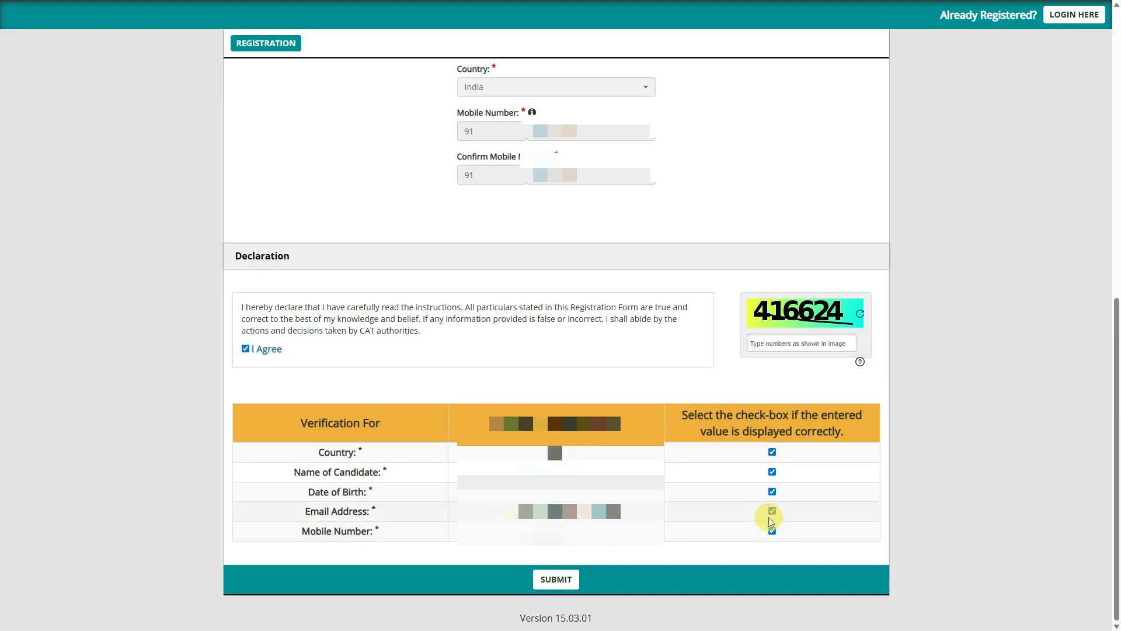
{"action": "left_click", "coordinate": [578, 577]}
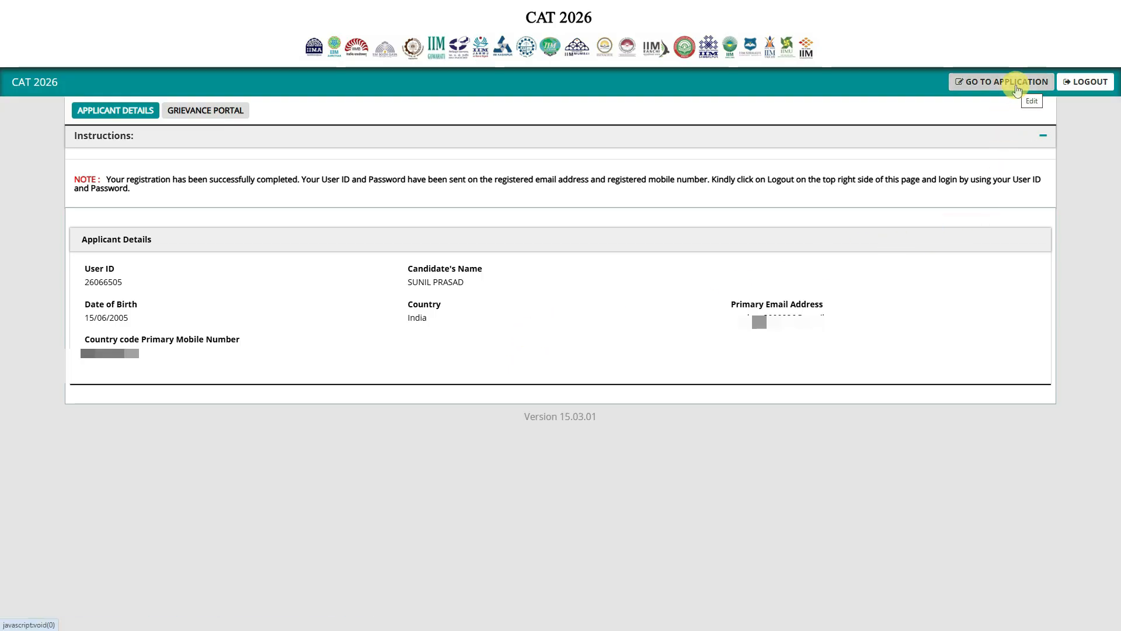
Go to the application form and set the candidate's gender to Male and the nationality to Indian.
{"action": "left_click", "coordinate": [1017, 84]}
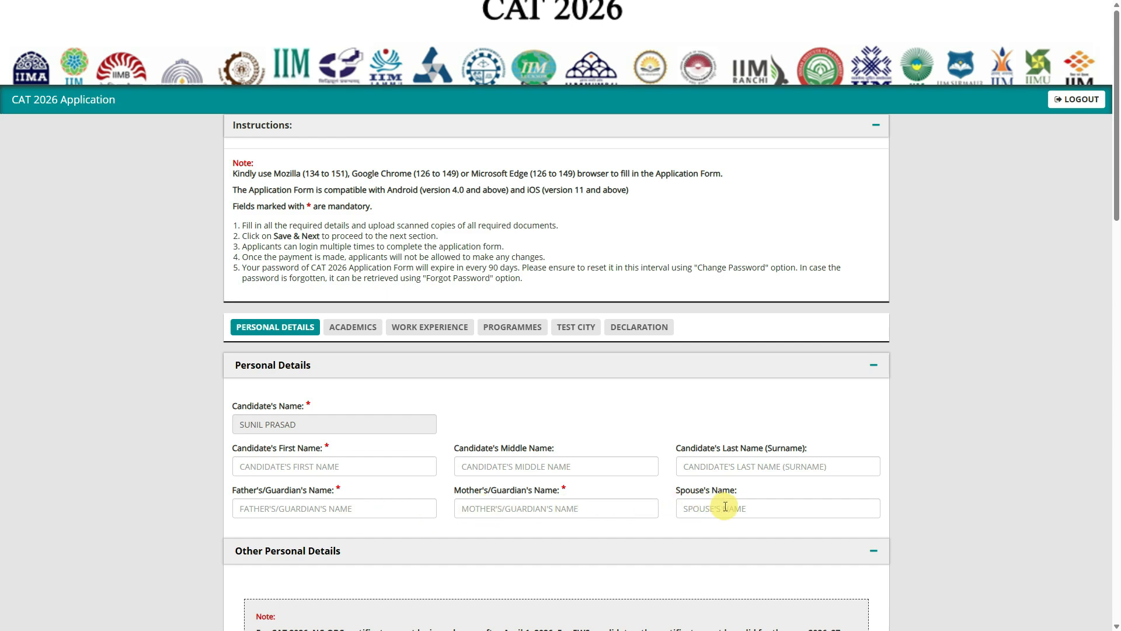
{"action": "scroll", "coordinate": [725, 507], "scroll_direction": "down", "scroll_amount": 5}
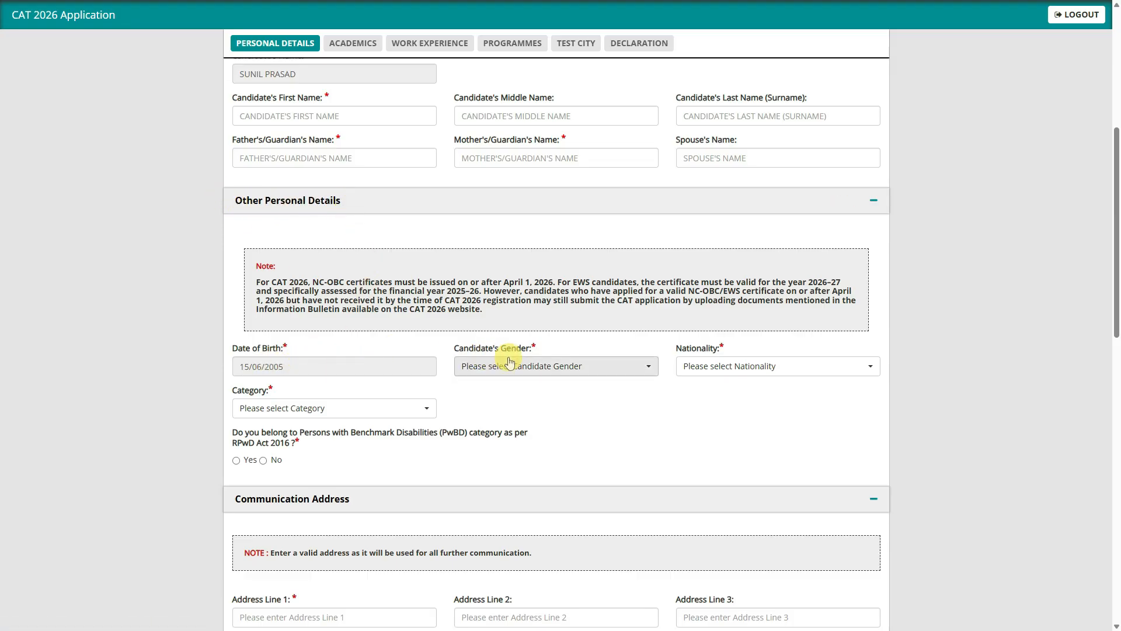
{"action": "left_click", "coordinate": [544, 365]}
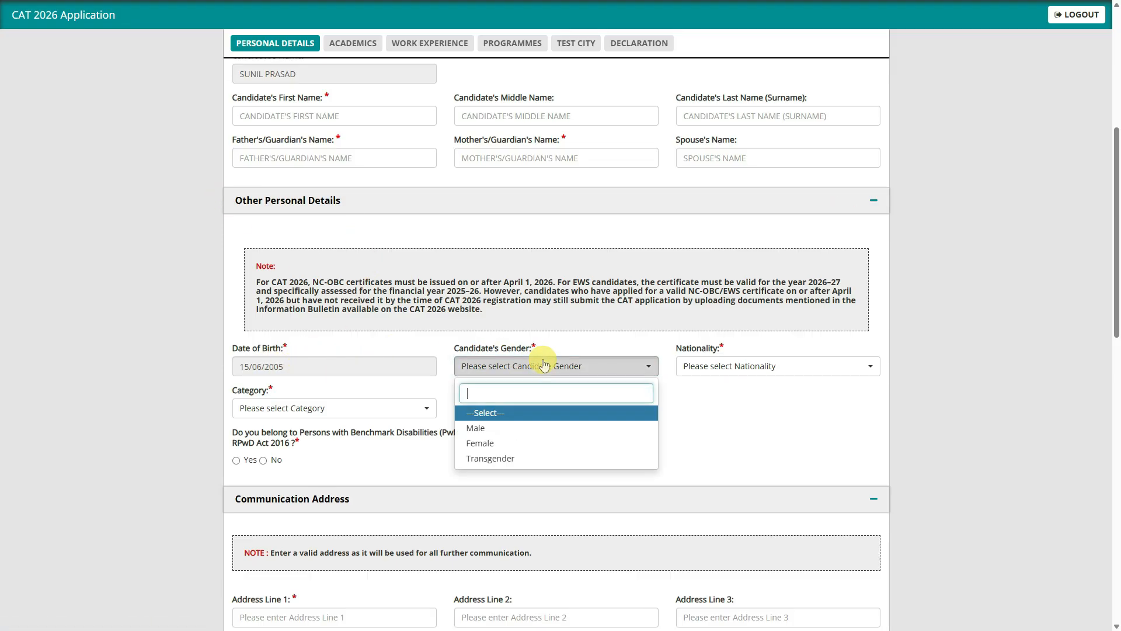
{"action": "left_click", "coordinate": [512, 429]}
{"action": "left_click", "coordinate": [729, 367]}
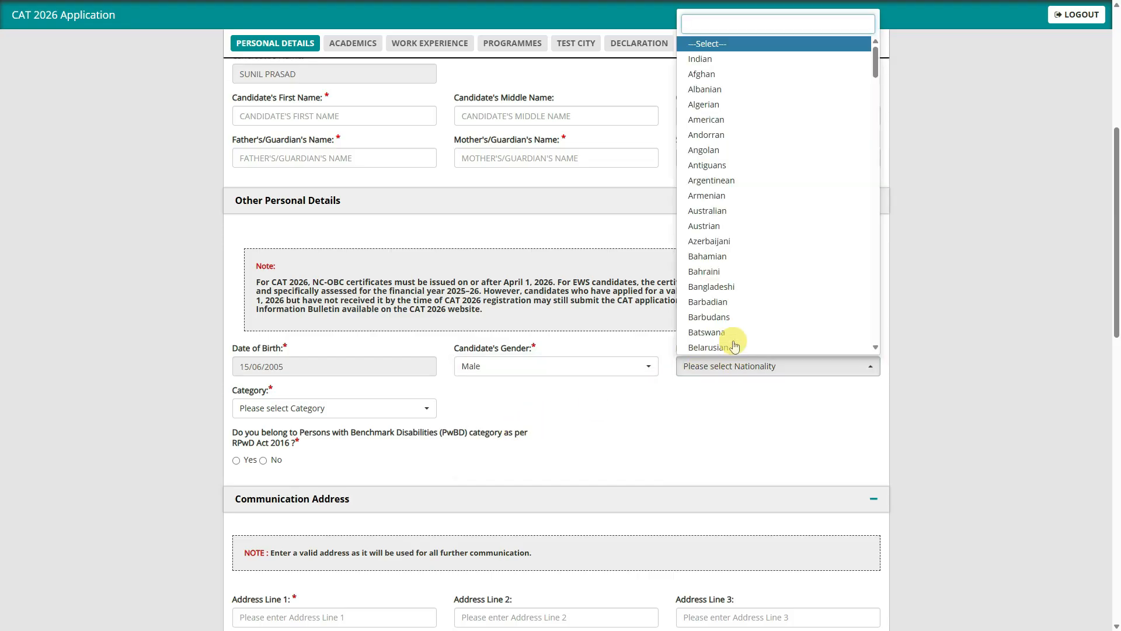
{"action": "left_click", "coordinate": [737, 59]}
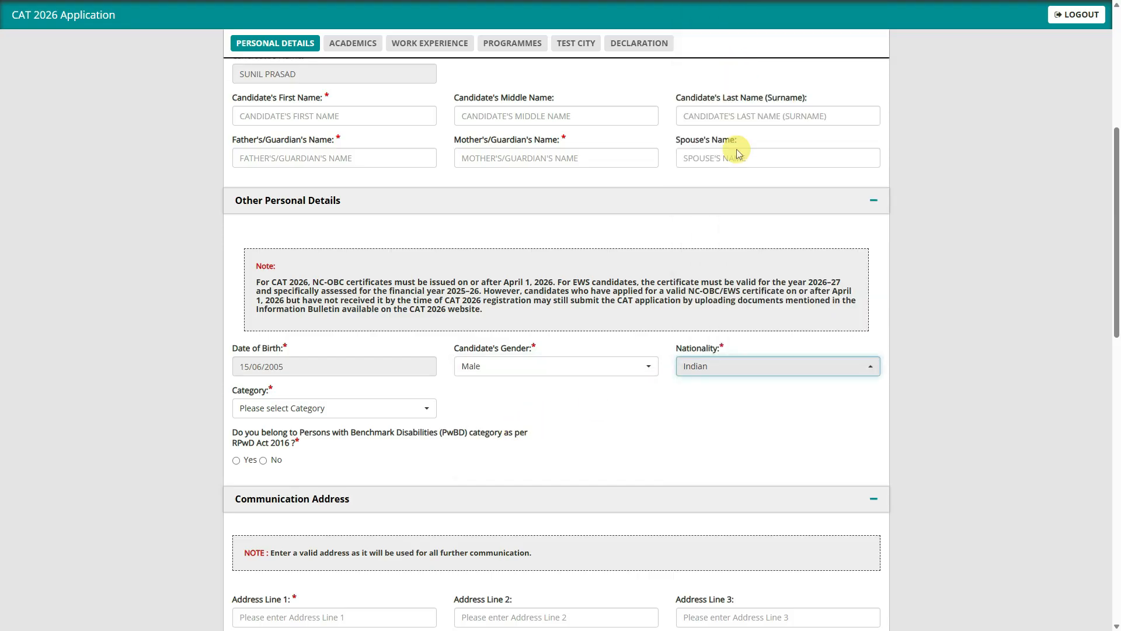
Try the General category, and the NC-OBC category with Gujarat as its state or union territory.
{"action": "left_click", "coordinate": [389, 413]}
{"action": "left_click", "coordinate": [275, 470]}
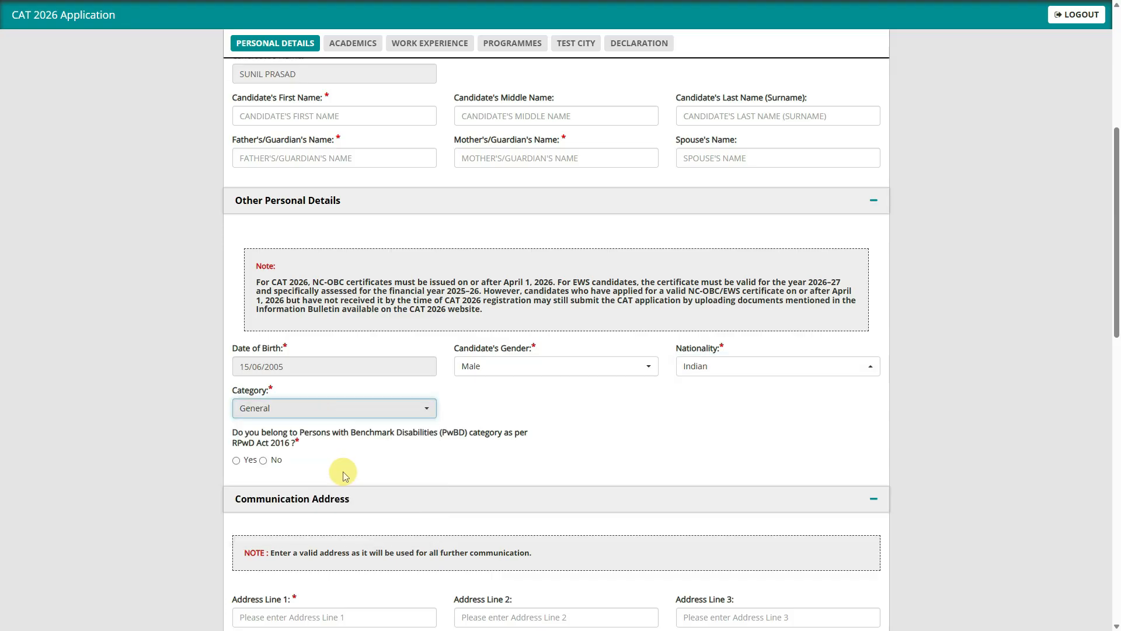
{"action": "left_click", "coordinate": [419, 415]}
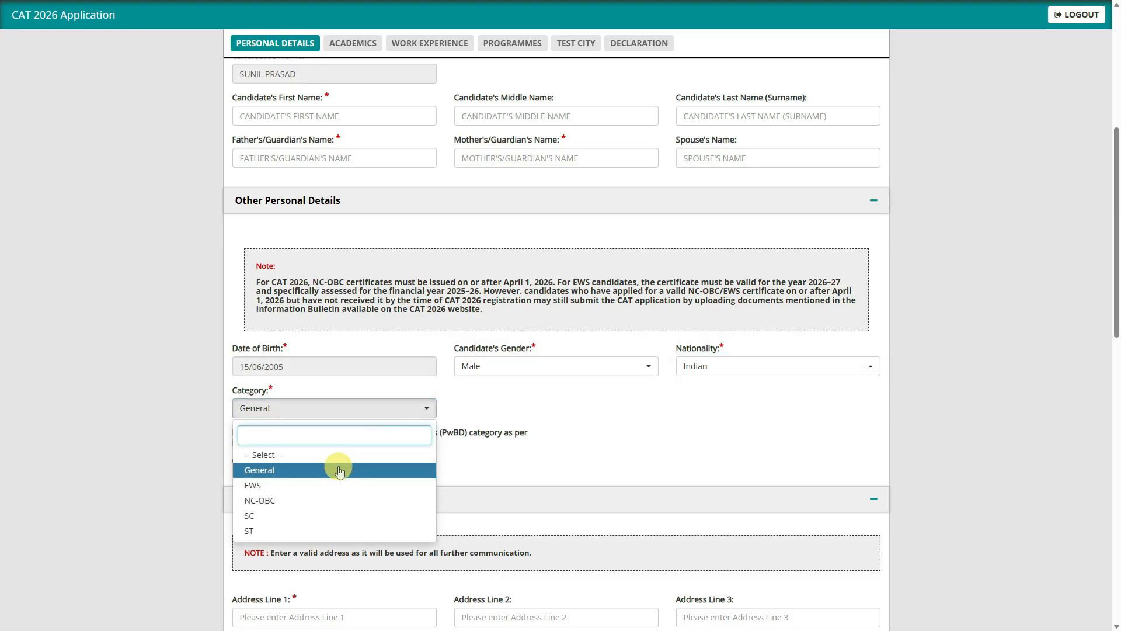
{"action": "left_click", "coordinate": [305, 502]}
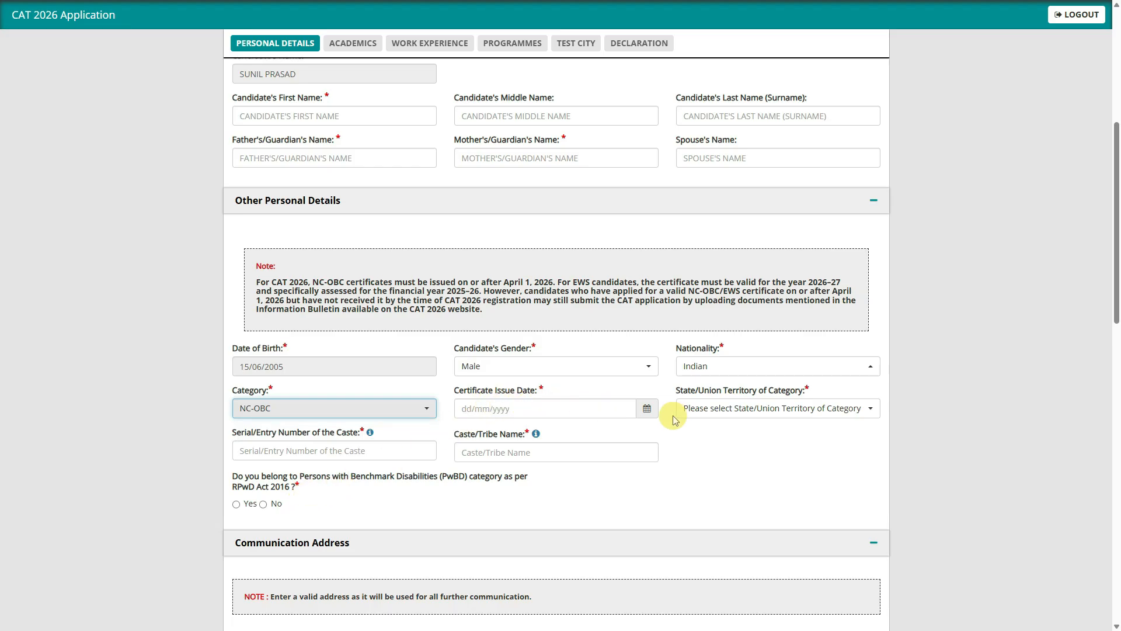
{"action": "left_click", "coordinate": [727, 409]}
{"action": "left_click", "coordinate": [740, 226]}
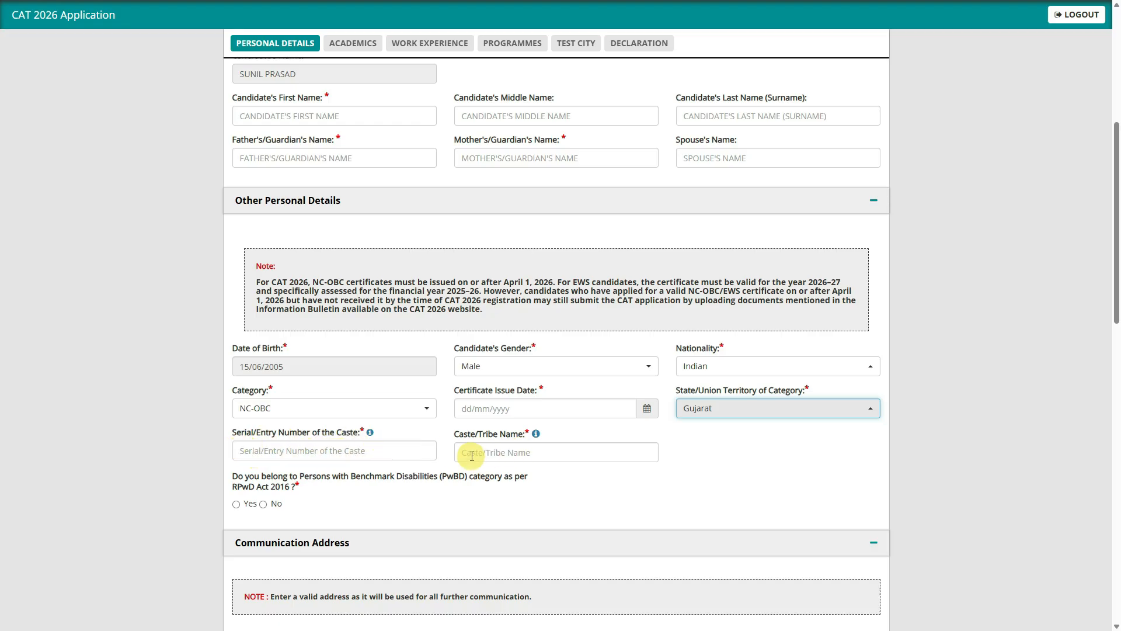
Try the SC category with Jharkhand as its state or union territory.
{"action": "left_click", "coordinate": [421, 411]}
{"action": "left_click", "coordinate": [296, 517]}
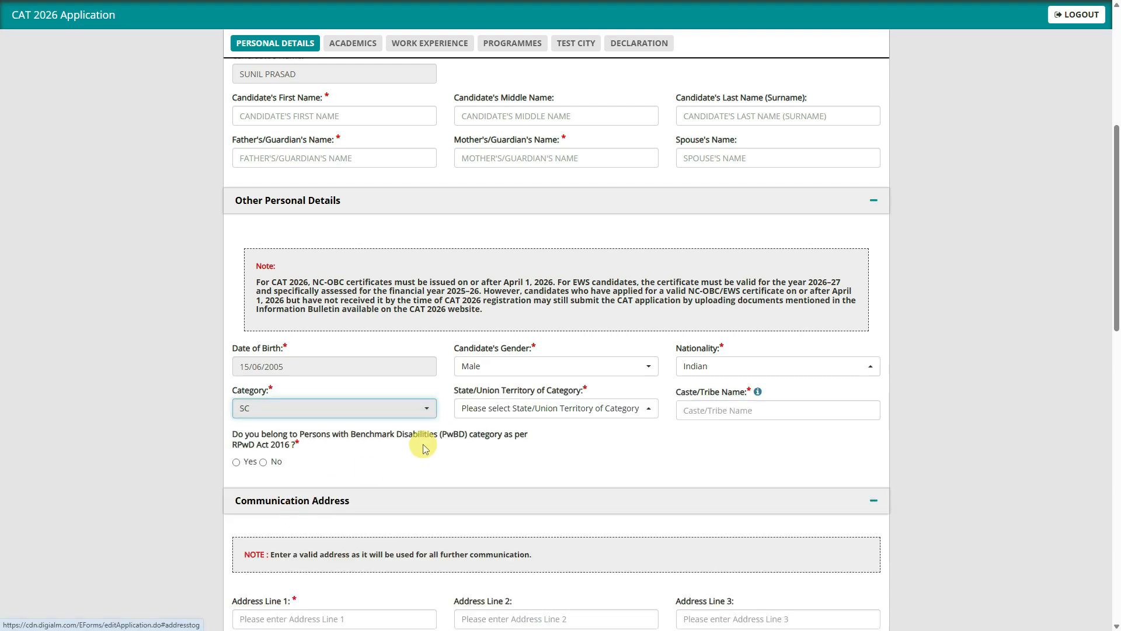
{"action": "left_click", "coordinate": [527, 416]}
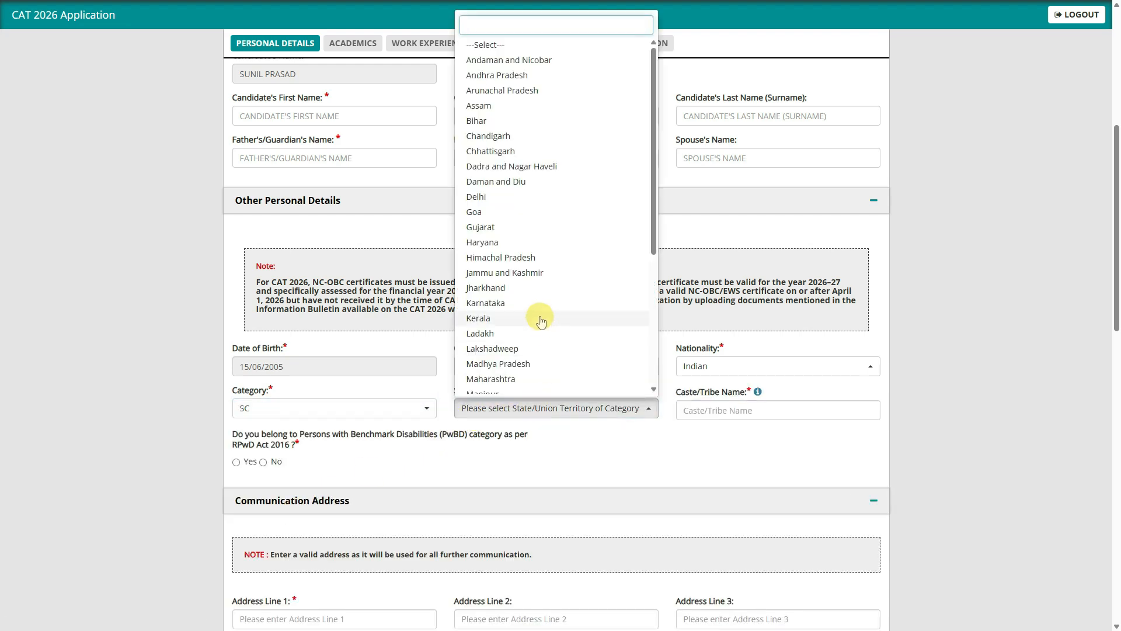
{"action": "left_click", "coordinate": [476, 288]}
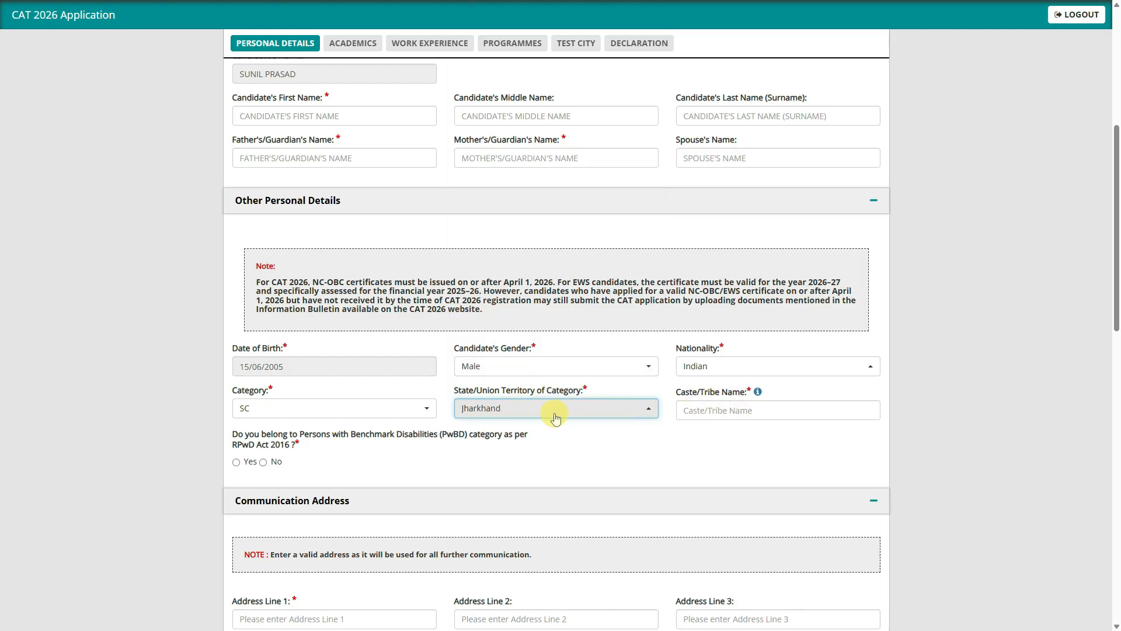
Try the ST category, and set the candidate's category to General.
{"action": "left_click", "coordinate": [408, 415]}
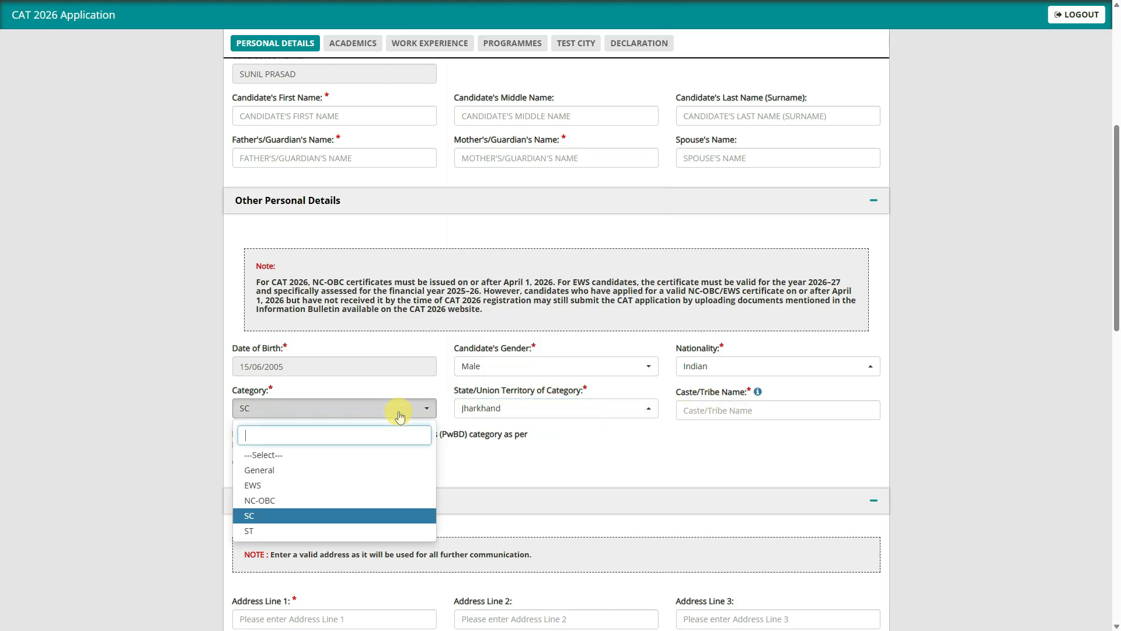
{"action": "left_click", "coordinate": [279, 536]}
{"action": "left_click", "coordinate": [363, 408]}
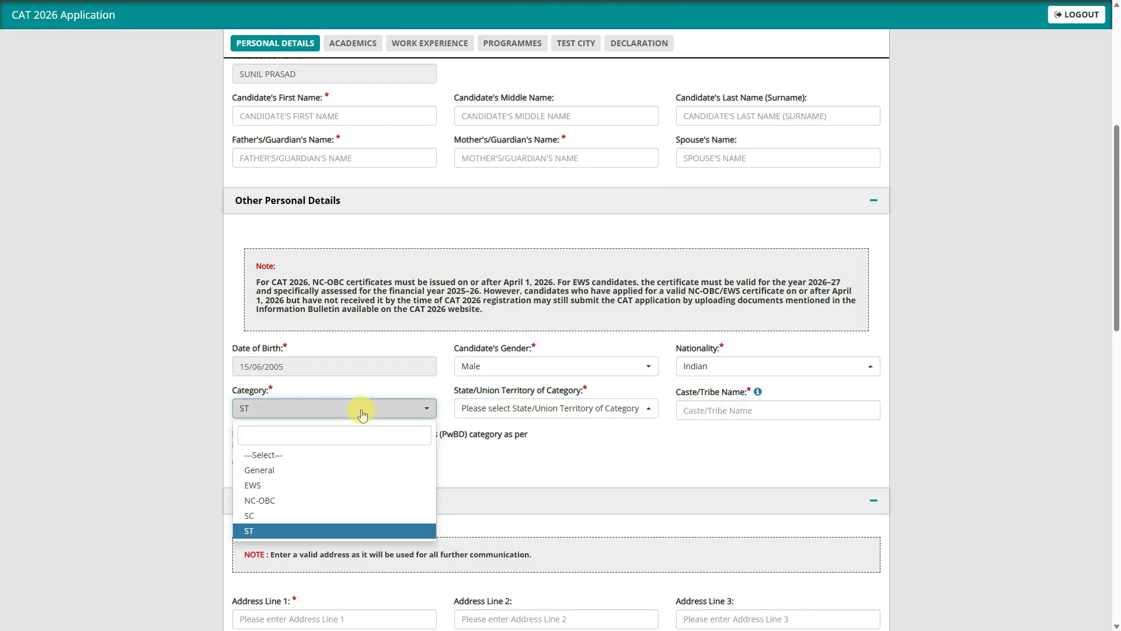
{"action": "left_click", "coordinate": [284, 469]}
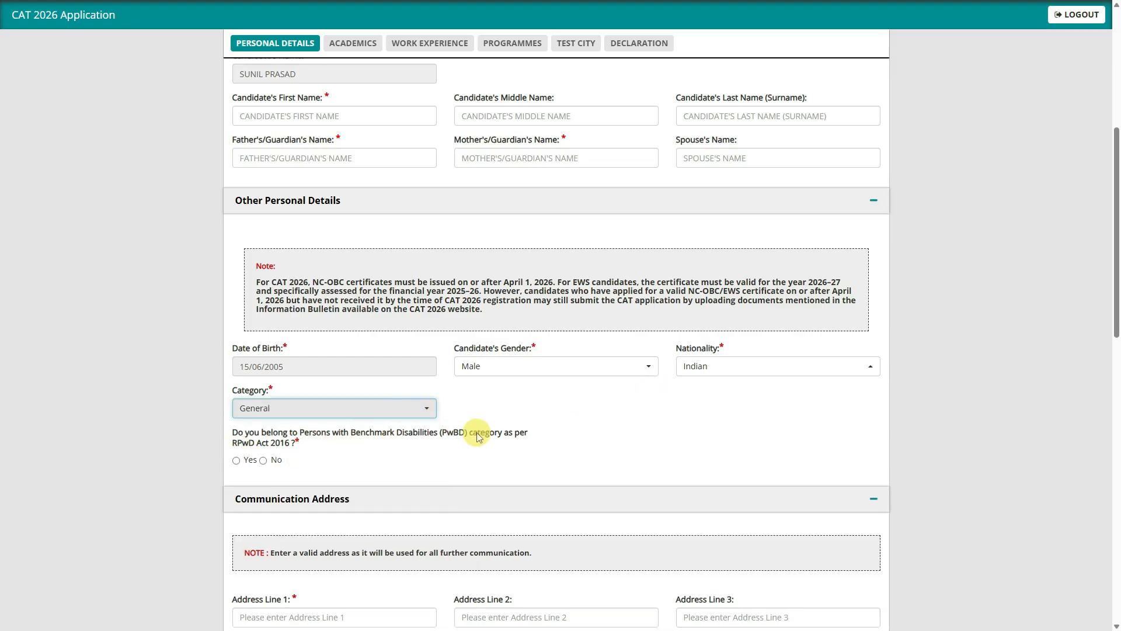
Answer Yes to the benchmark disabilities question to view the PwBD category options, and change the answer to No.
{"action": "left_click", "coordinate": [236, 461]}
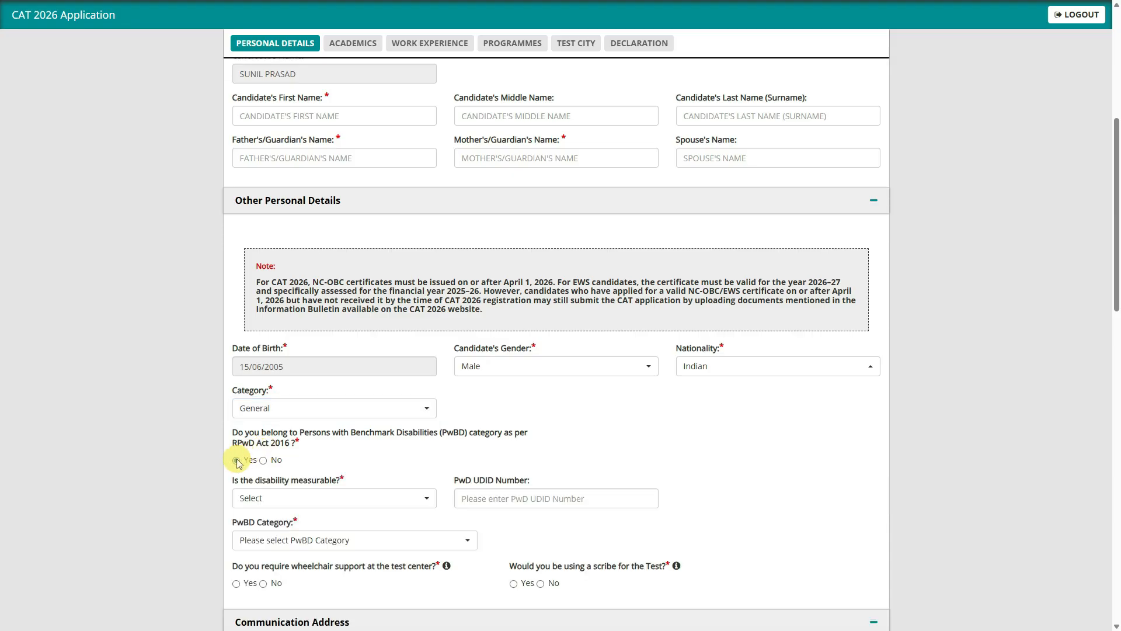
{"action": "scroll", "coordinate": [352, 437], "scroll_direction": "down", "scroll_amount": 2}
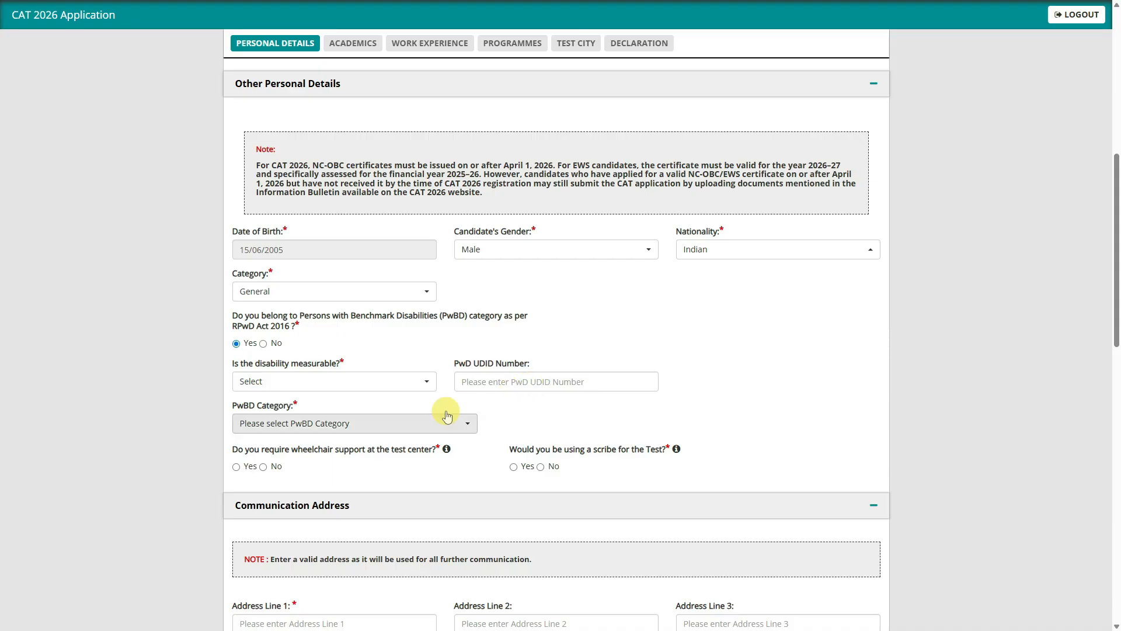
{"action": "left_click", "coordinate": [416, 423]}
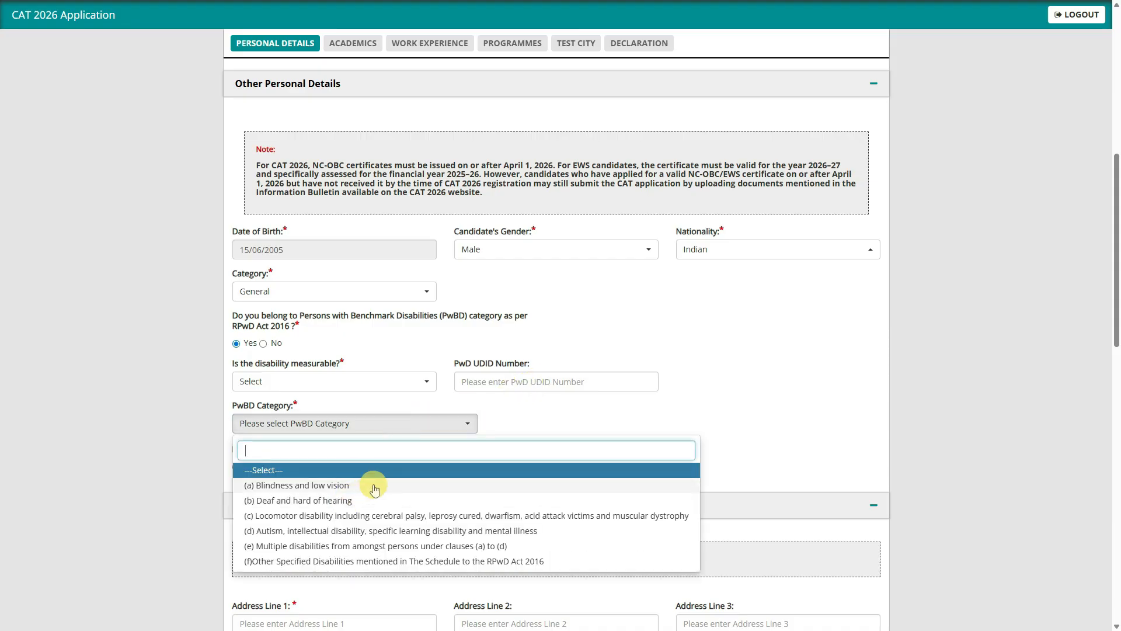
{"action": "left_click", "coordinate": [507, 425]}
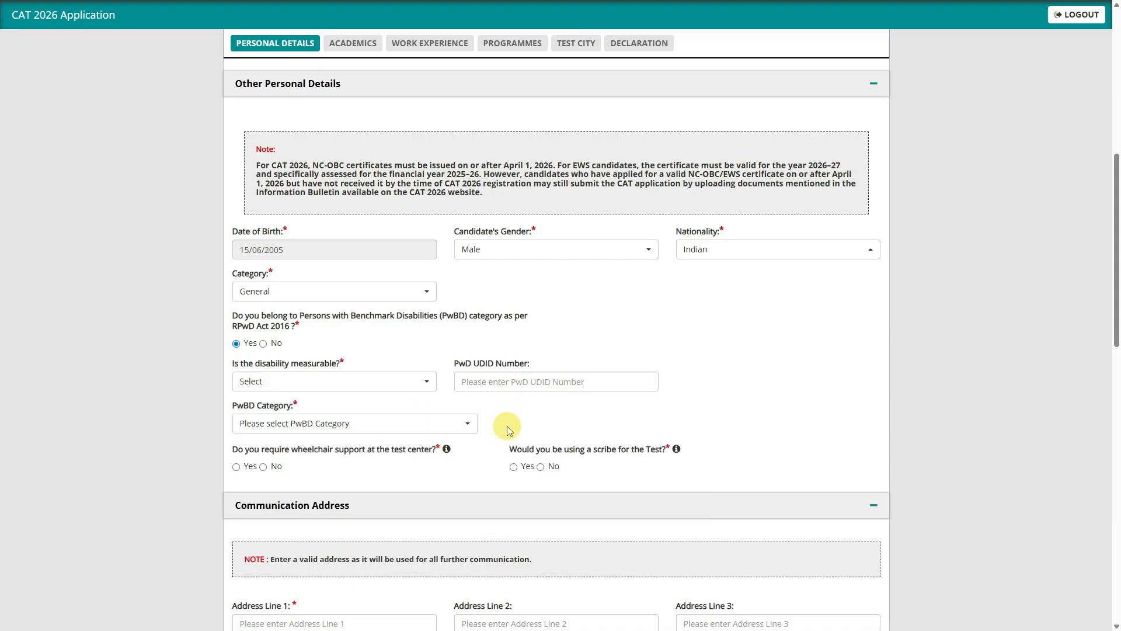
{"action": "left_click", "coordinate": [263, 344]}
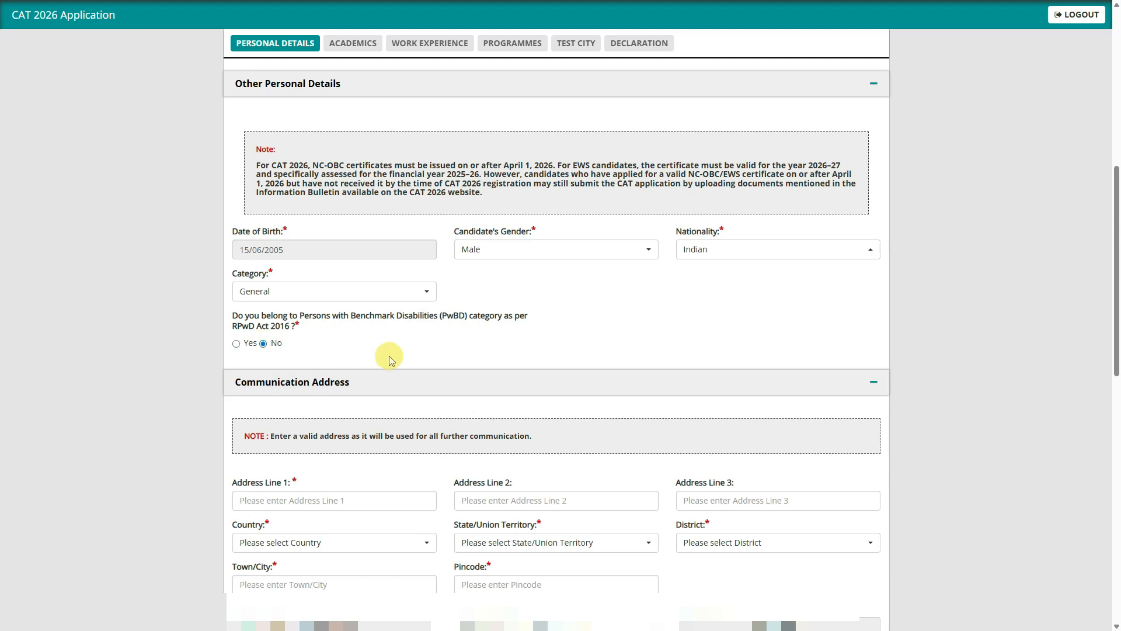
Set the communication address to India, Andaman and Nicobar, and mark the permanent address as the same.
{"action": "scroll", "coordinate": [391, 361], "scroll_direction": "down", "scroll_amount": 5}
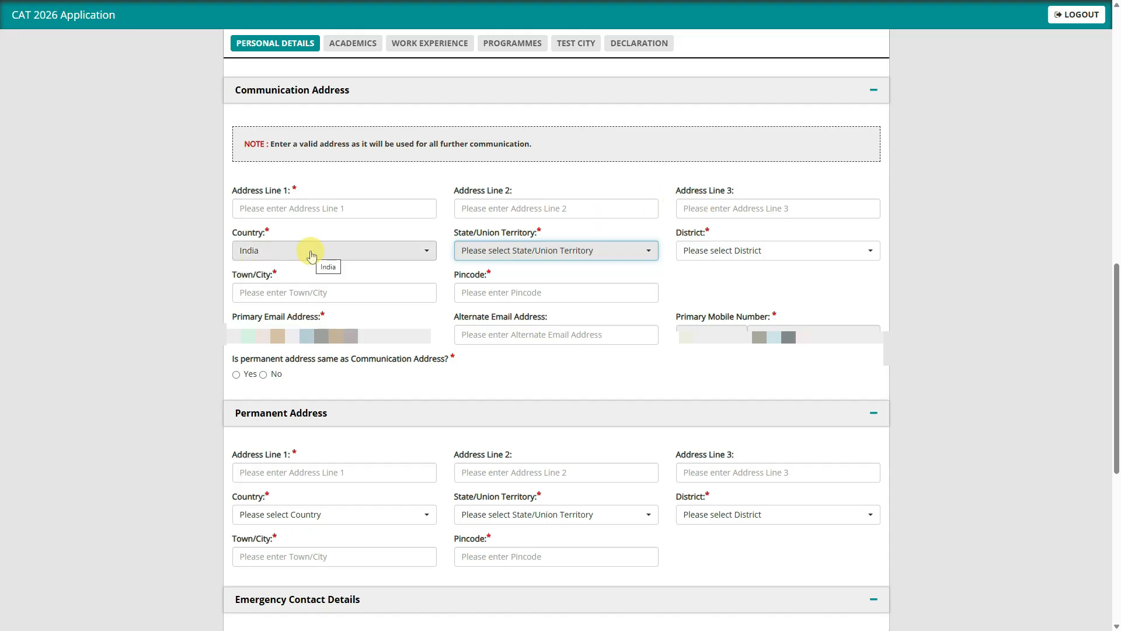
{"action": "left_click", "coordinate": [482, 251]}
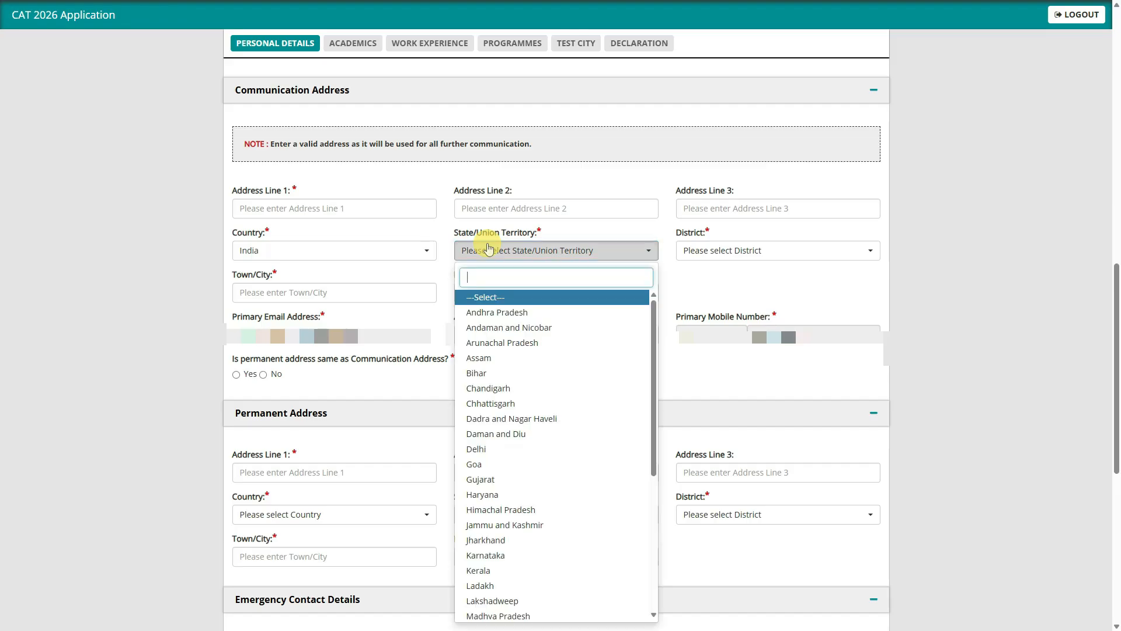
{"action": "left_click", "coordinate": [510, 329]}
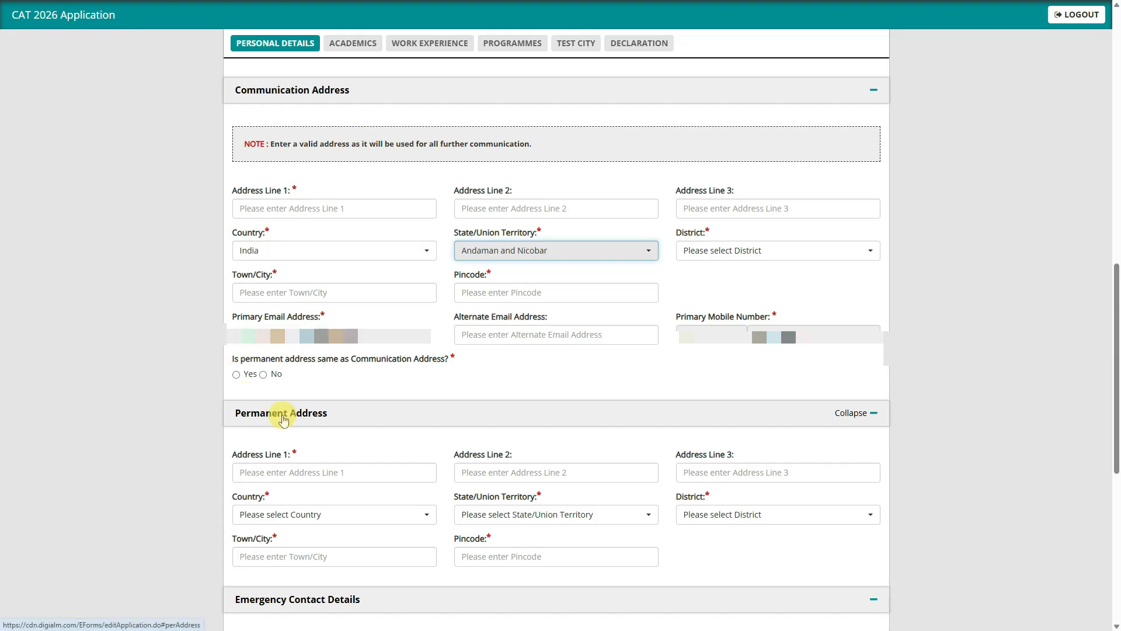
{"action": "left_click", "coordinate": [236, 375]}
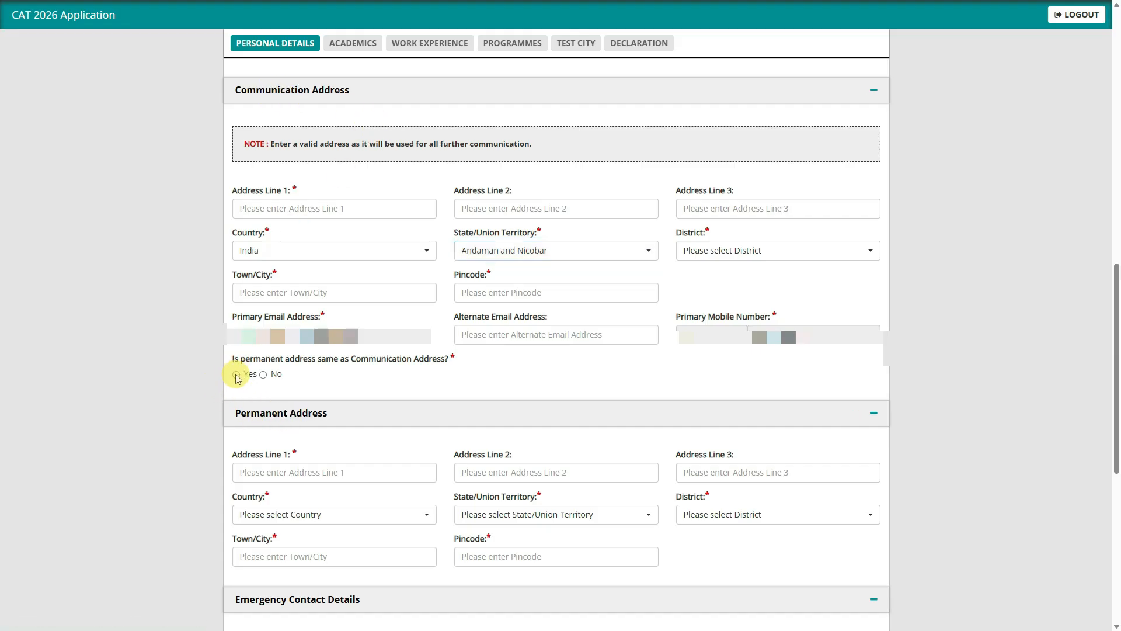
{"action": "left_click", "coordinate": [237, 375]}
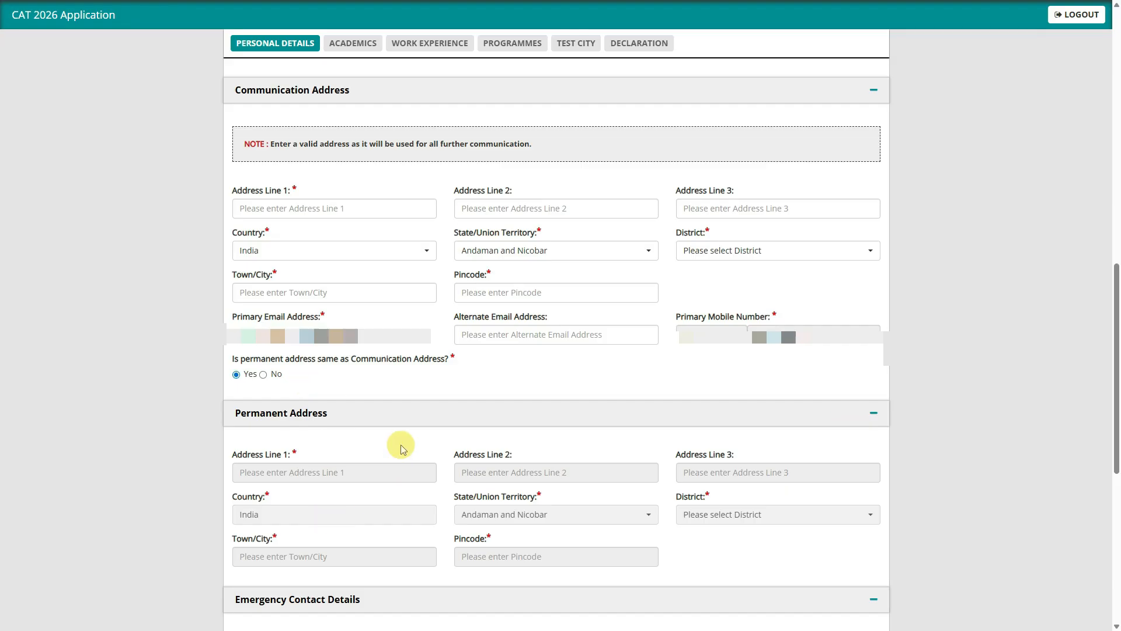
Open the photo specification document, examine its notes and the acceptable and rejected sample photos, and close it.
{"action": "scroll", "coordinate": [401, 443], "scroll_direction": "down", "scroll_amount": 7}
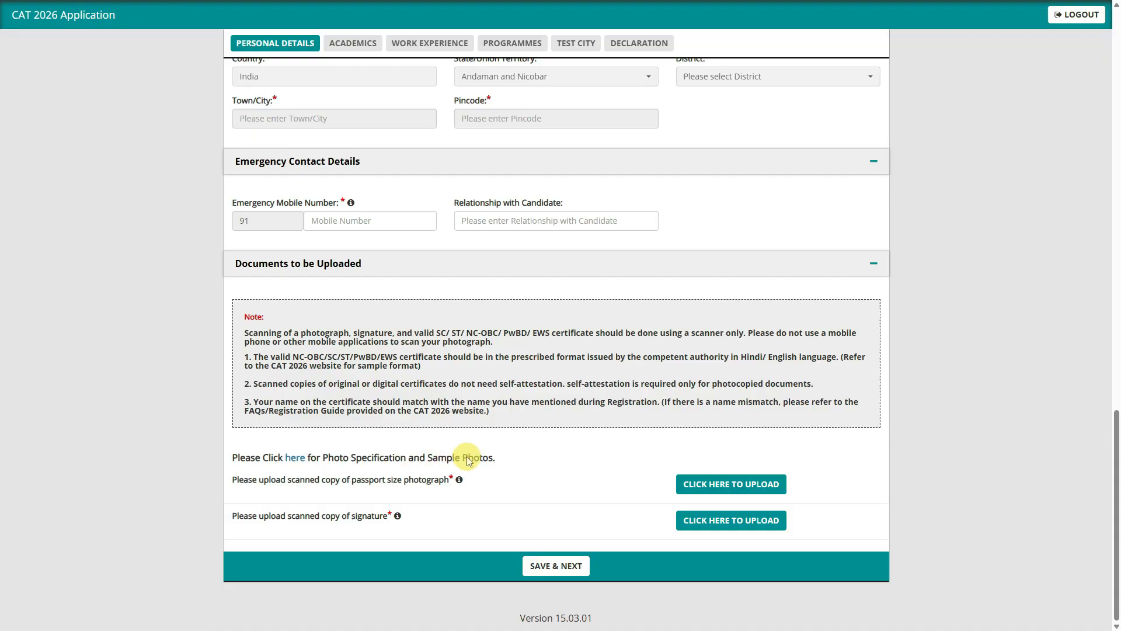
{"action": "left_click", "coordinate": [295, 459]}
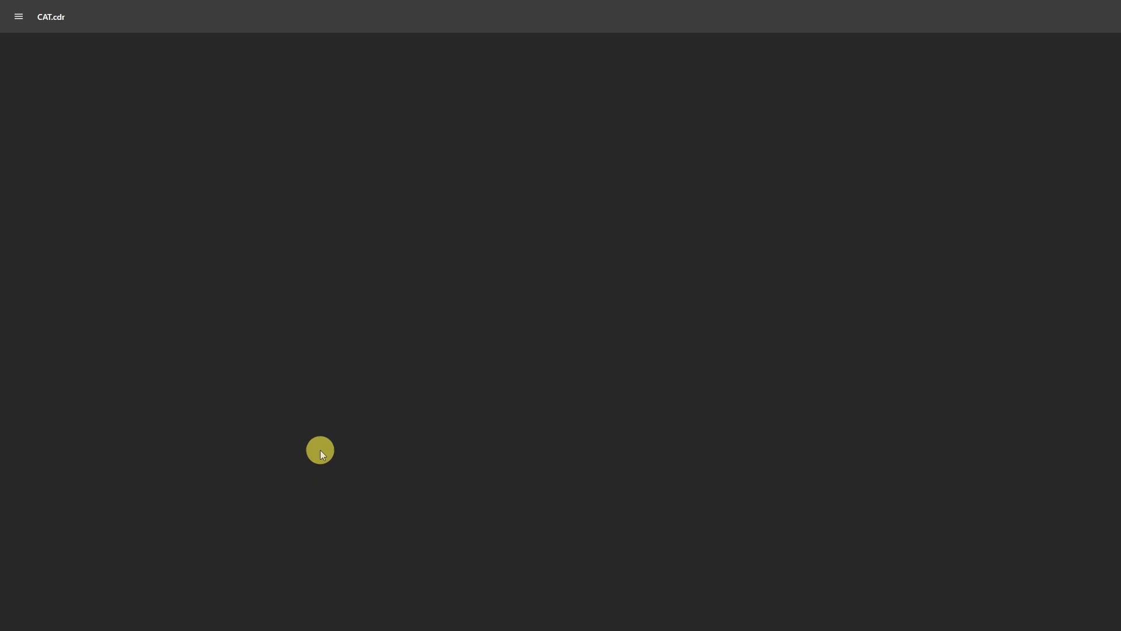
{"action": "scroll", "coordinate": [579, 286], "scroll_direction": "down", "scroll_amount": 2}
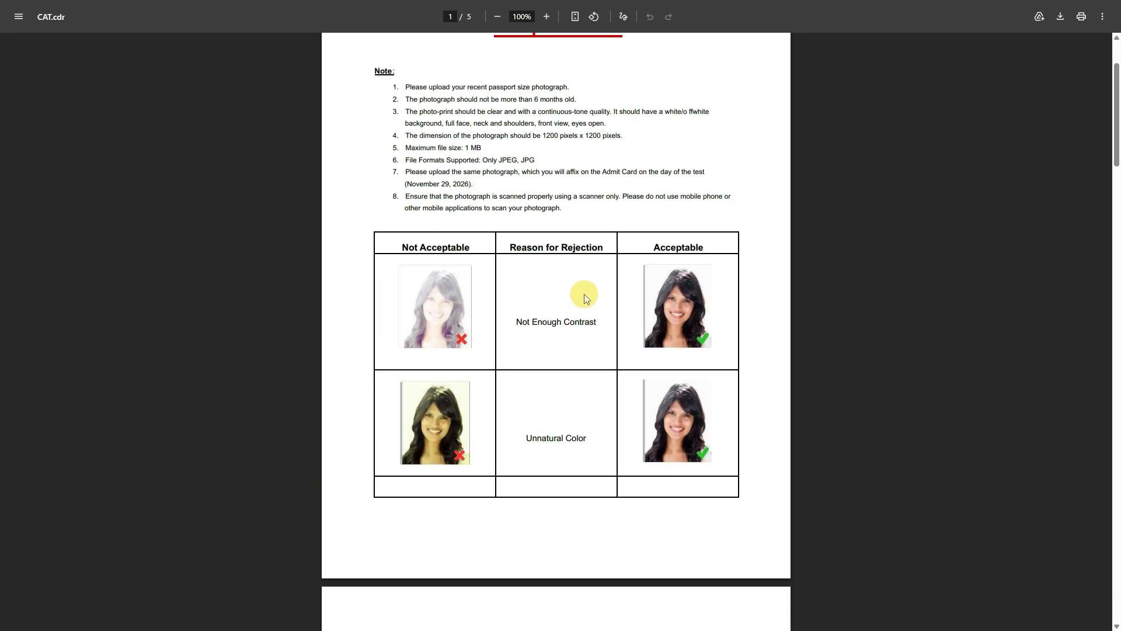
{"action": "scroll", "coordinate": [584, 293], "scroll_direction": "up", "scroll_amount": 2}
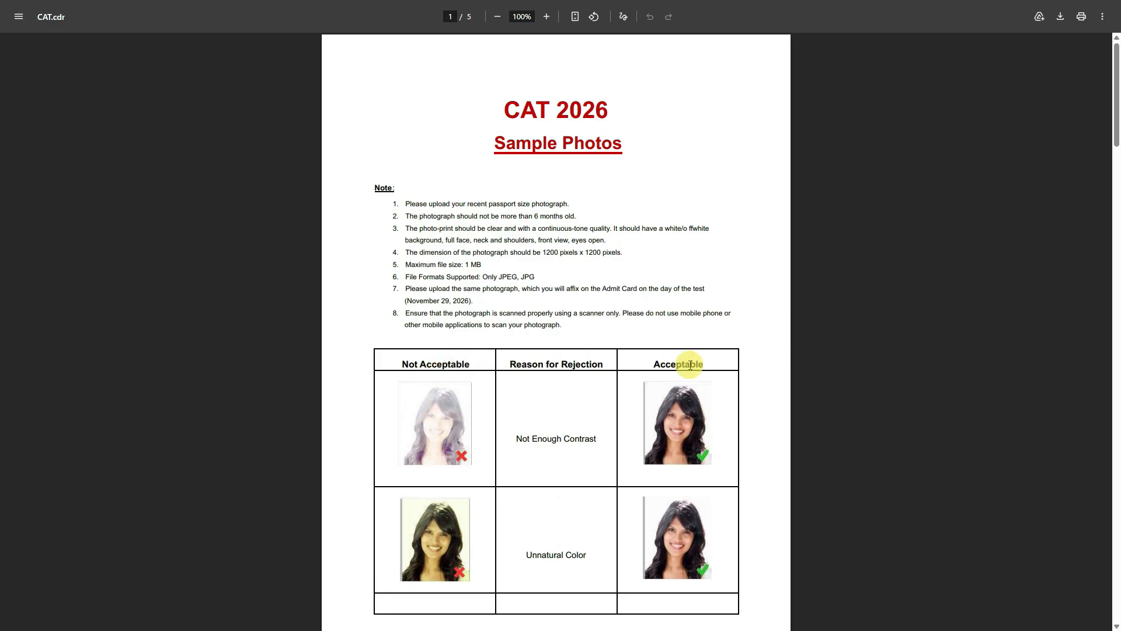
{"action": "scroll", "coordinate": [697, 417], "scroll_direction": "down", "scroll_amount": 1}
{"action": "scroll", "coordinate": [684, 409], "scroll_direction": "down", "scroll_amount": 8}
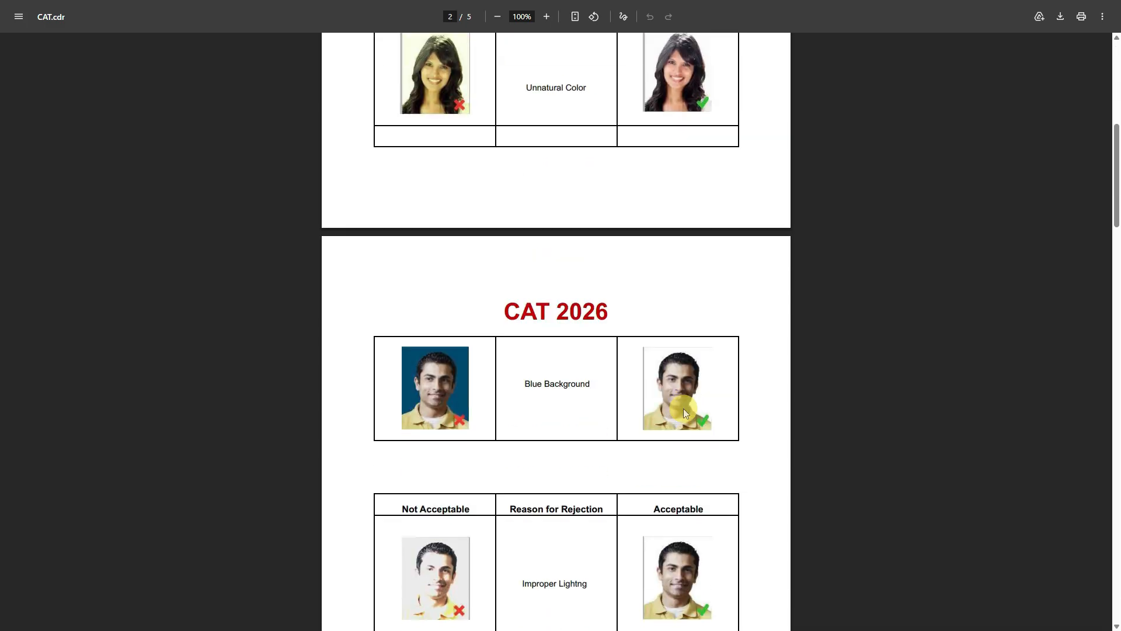
{"action": "scroll", "coordinate": [683, 408], "scroll_direction": "down", "scroll_amount": 3}
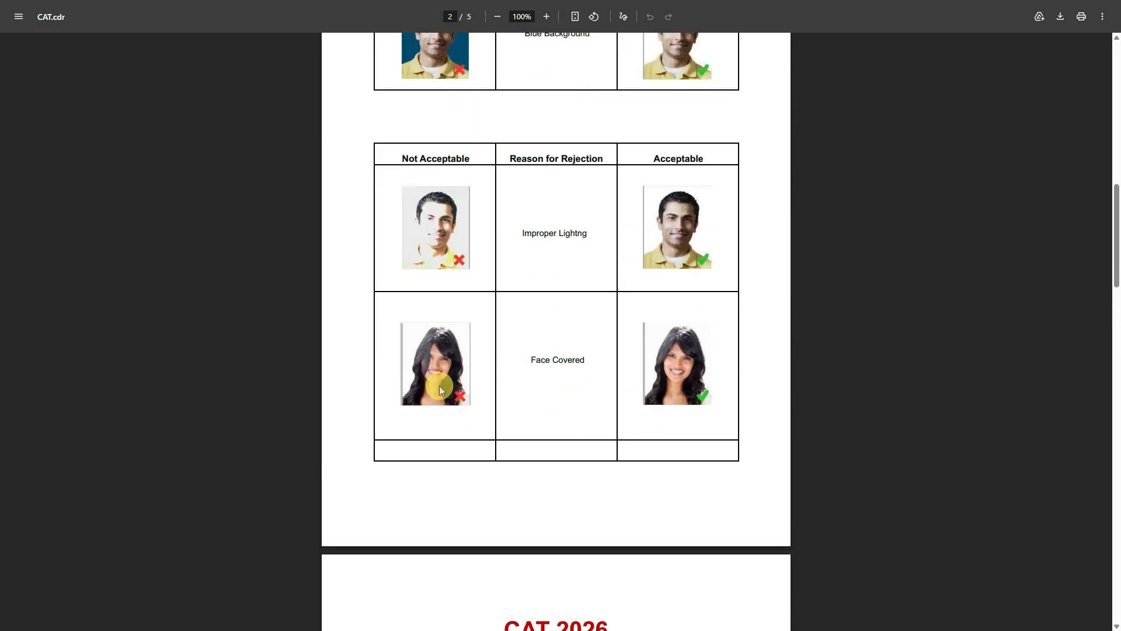
{"action": "scroll", "coordinate": [701, 254], "scroll_direction": "down", "scroll_amount": 8}
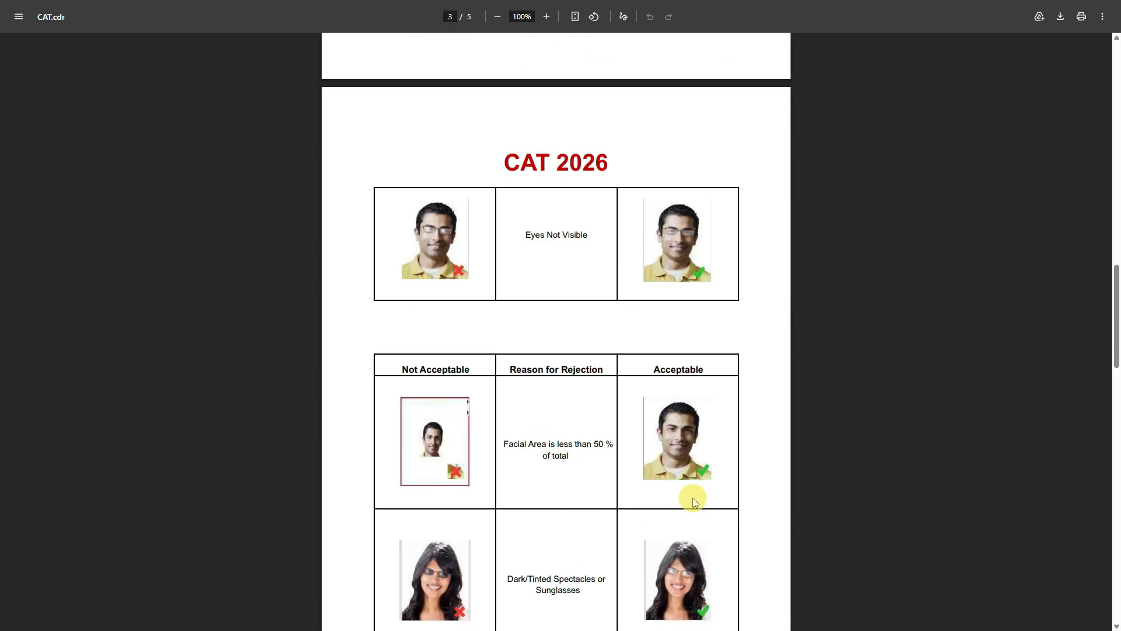
{"action": "scroll", "coordinate": [692, 494], "scroll_direction": "up", "scroll_amount": 5}
{"action": "scroll", "coordinate": [688, 468], "scroll_direction": "up", "scroll_amount": 7}
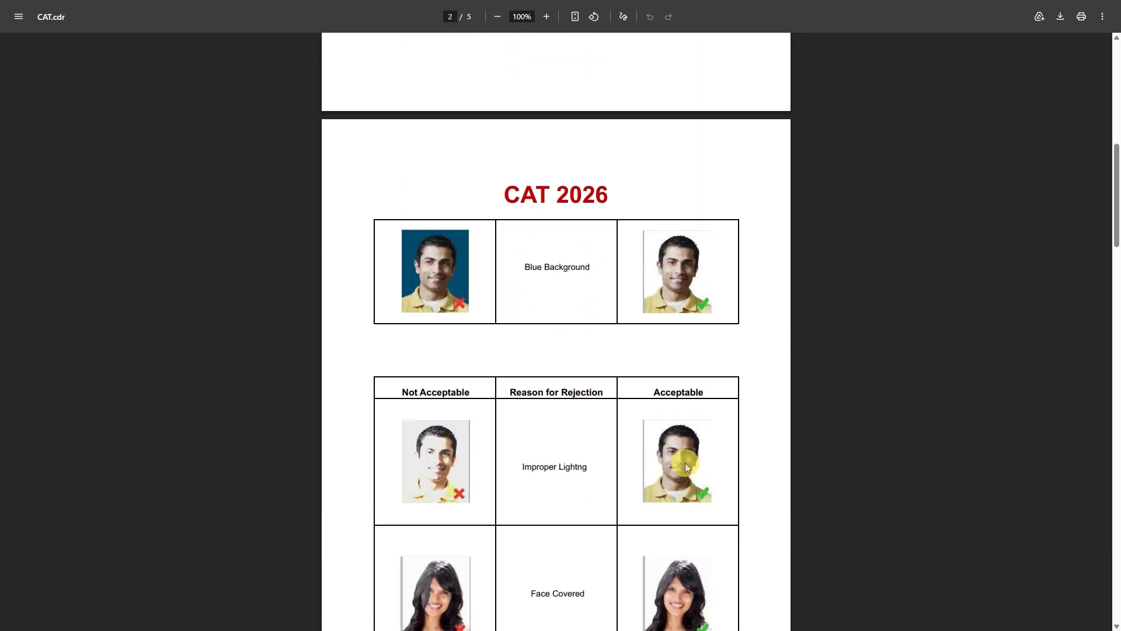
{"action": "key", "text": "ctrl+w"}
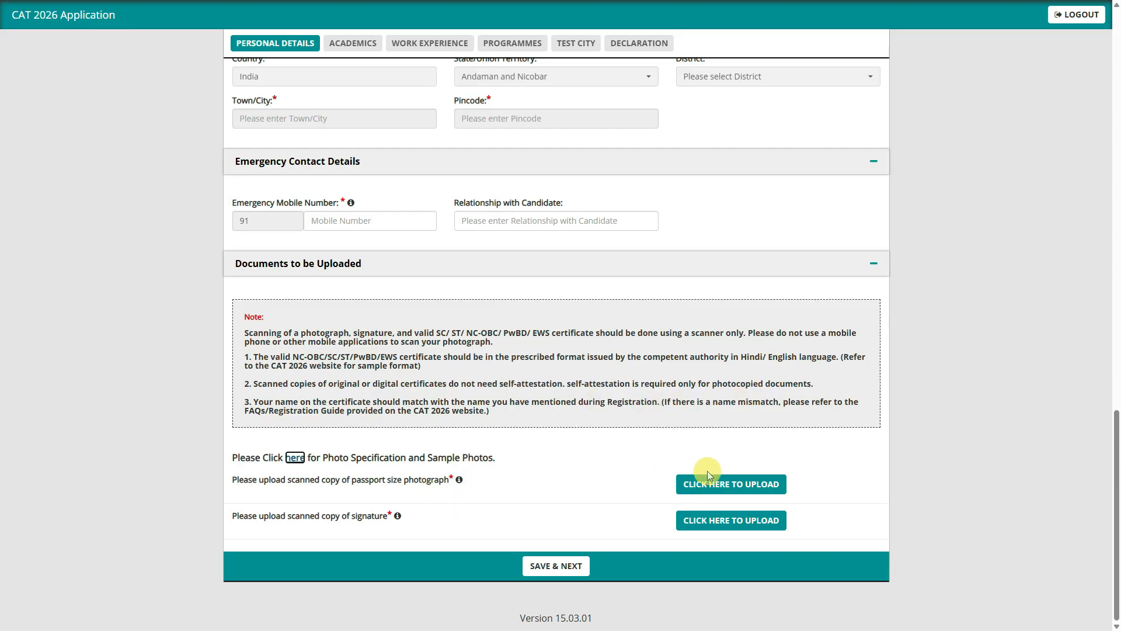
View the file requirements in the upload dialogs for the passport size photograph and the signature, and close them.
{"action": "left_click", "coordinate": [724, 485]}
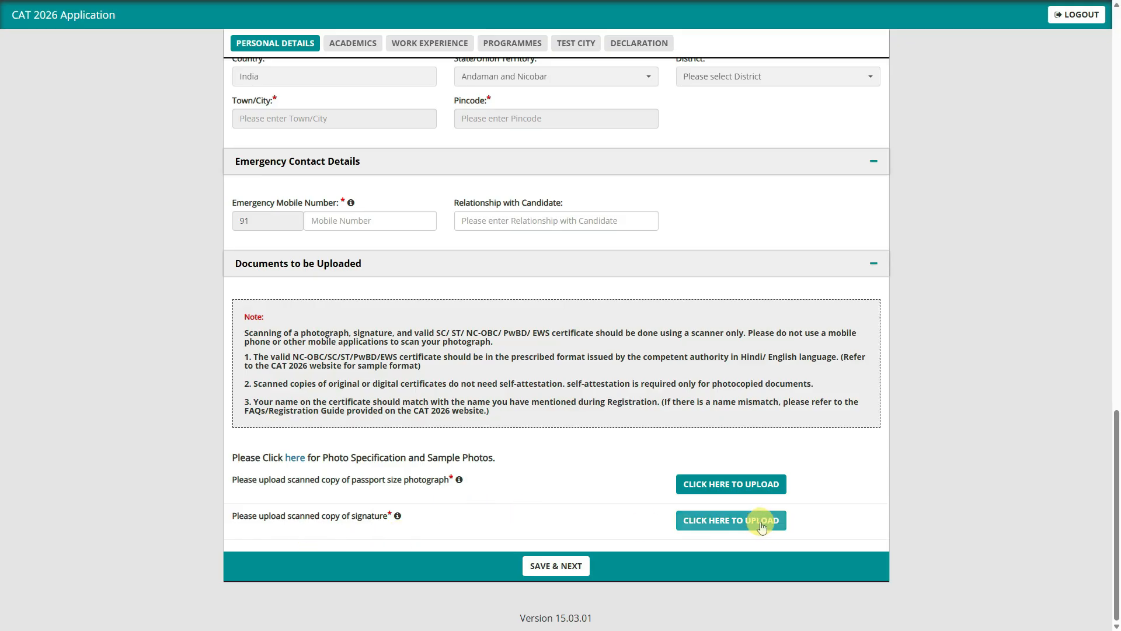
{"action": "left_click", "coordinate": [755, 525]}
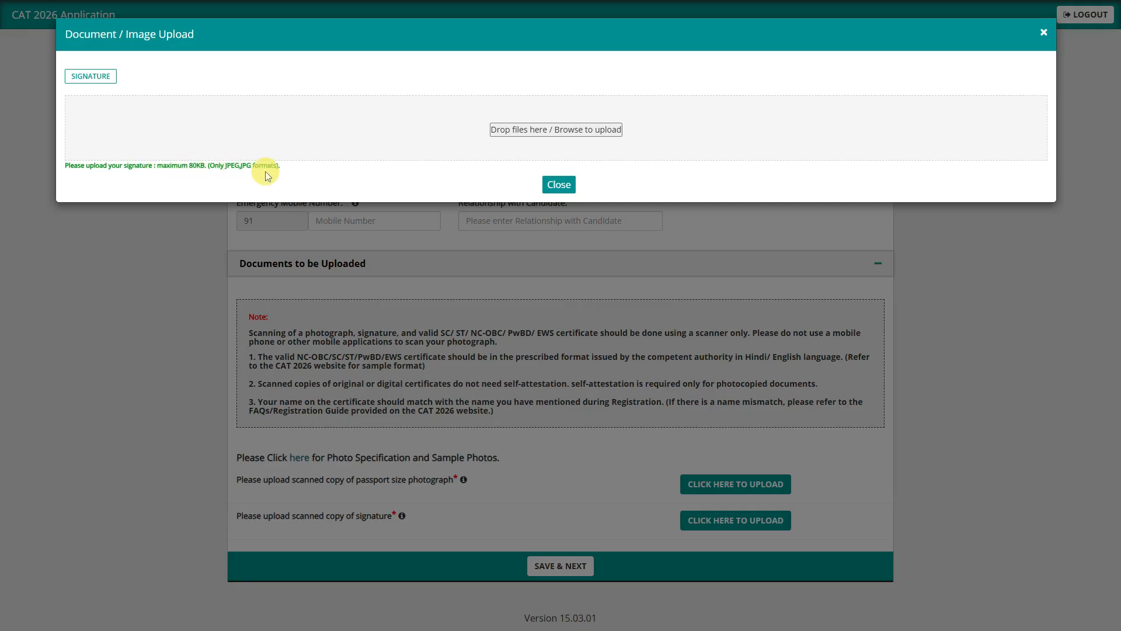
{"action": "left_click", "coordinate": [560, 184]}
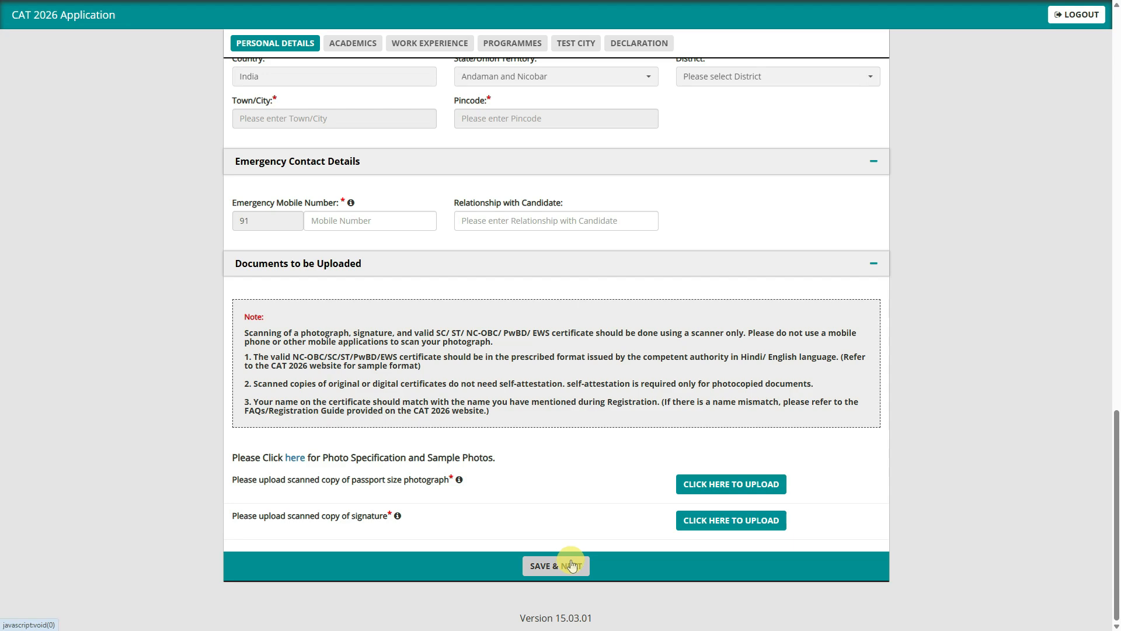
Continue to the Academics section and set the SSC/10th board name to Gujarat Secondary and Higher Education Board.
{"action": "left_click", "coordinate": [572, 565]}
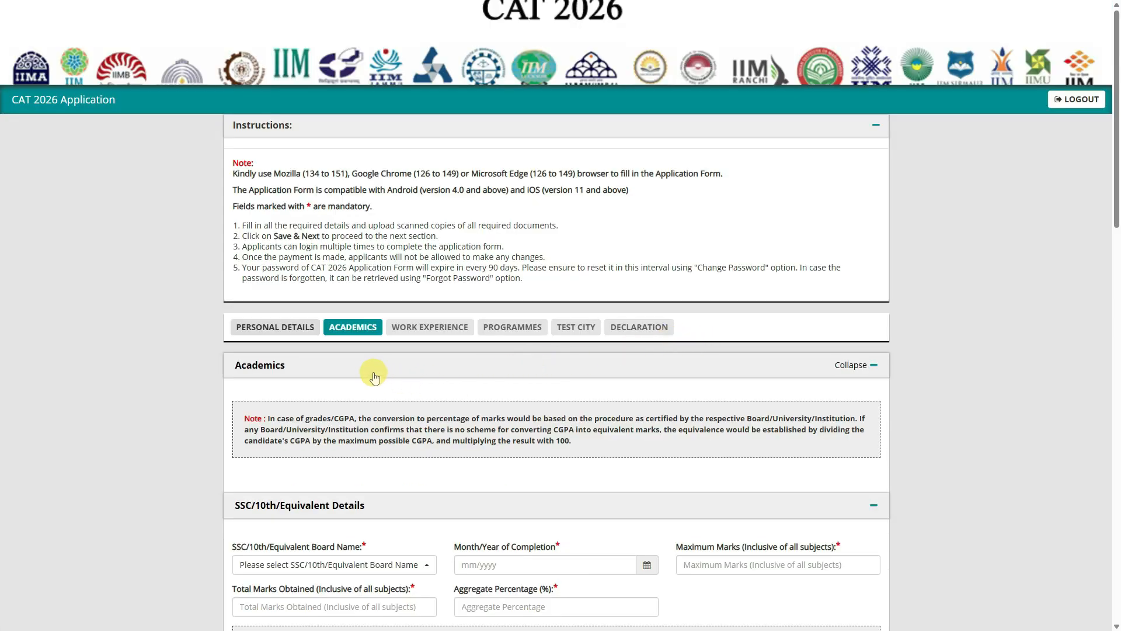
{"action": "scroll", "coordinate": [358, 337], "scroll_direction": "down", "scroll_amount": 3}
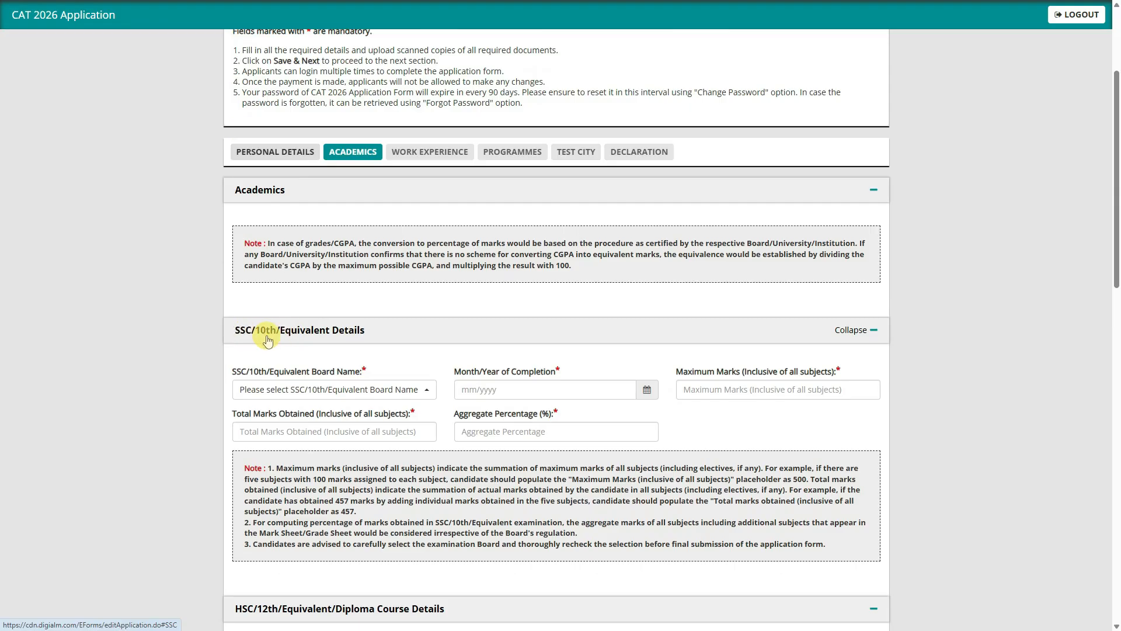
{"action": "scroll", "coordinate": [327, 345], "scroll_direction": "down", "scroll_amount": 1}
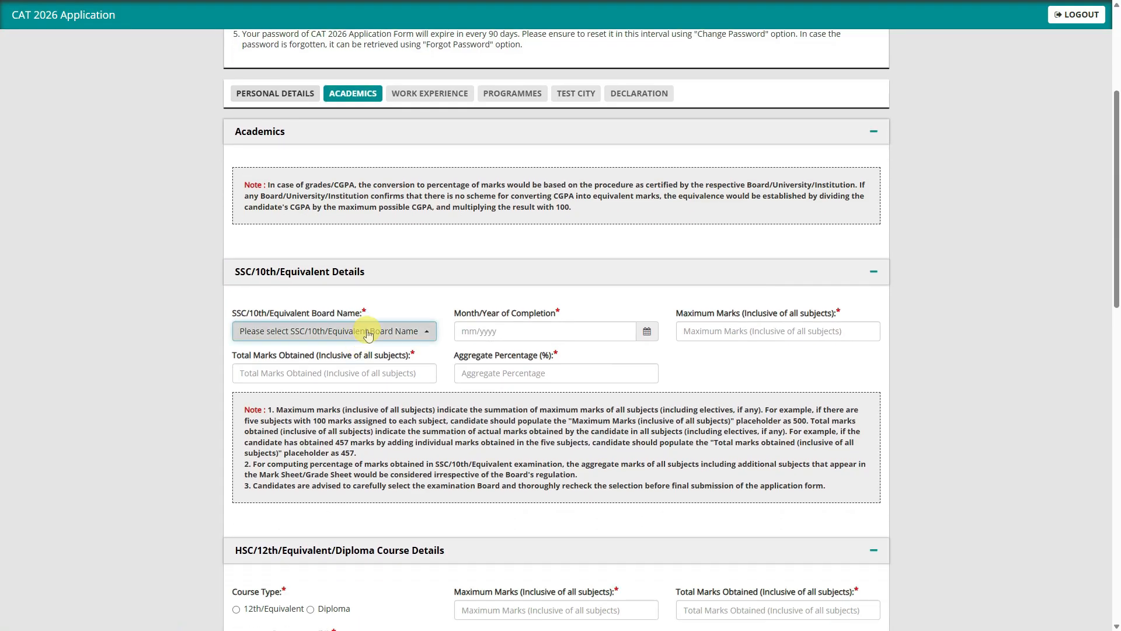
{"action": "left_click", "coordinate": [368, 332]}
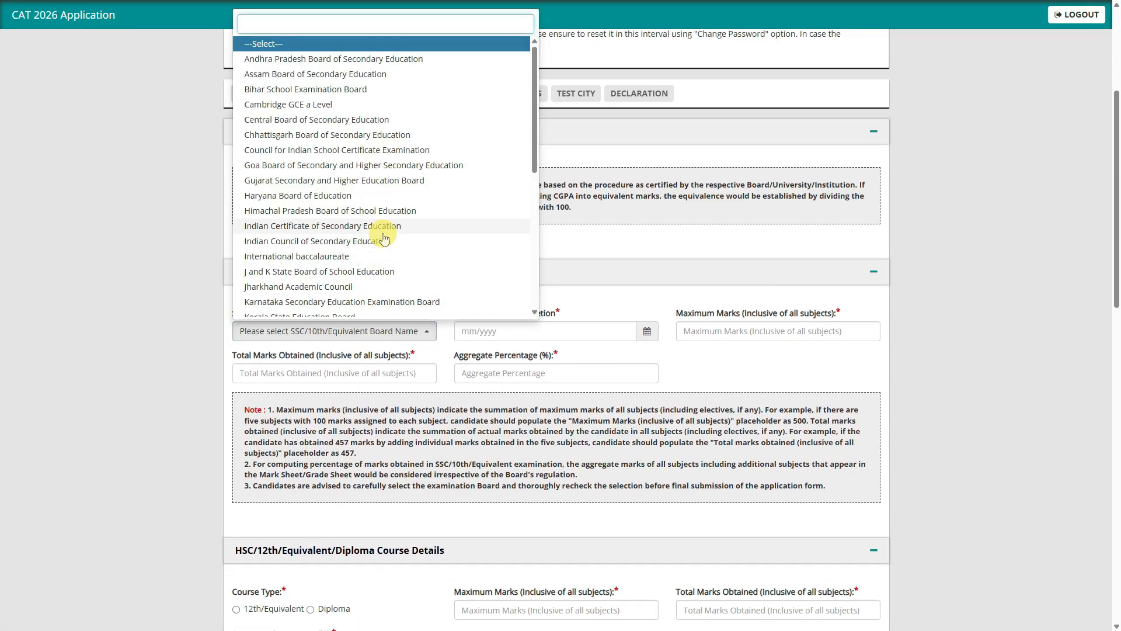
{"action": "left_click", "coordinate": [391, 181]}
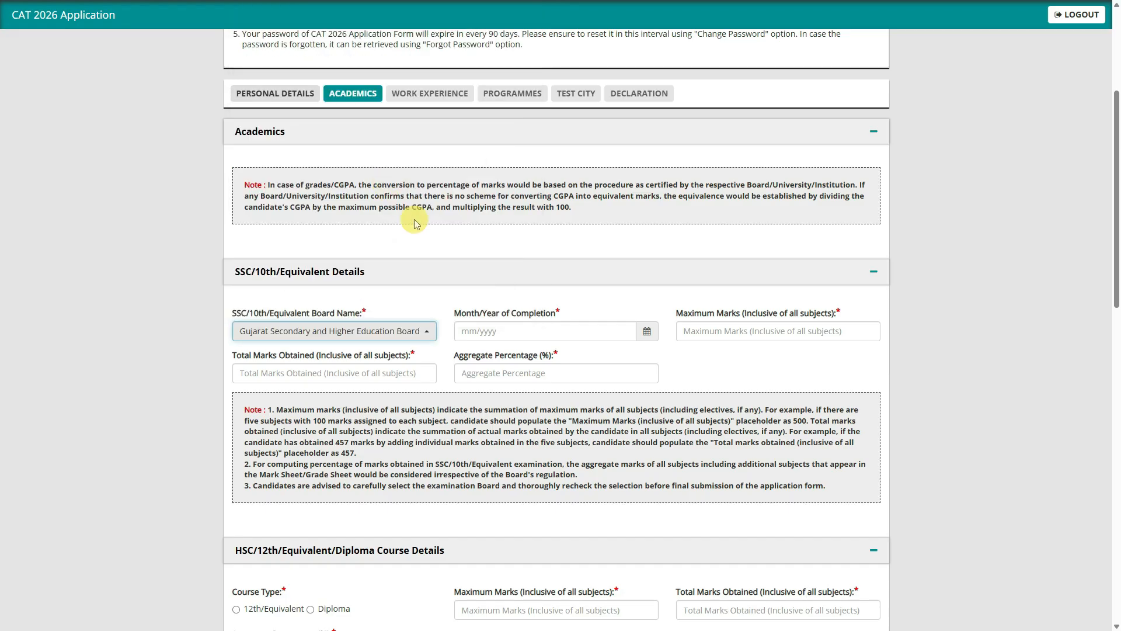
Fill in the SSC/10th details with completion 07/2025, maximum marks 600 and total marks obtained 450.
{"action": "left_click", "coordinate": [495, 331]}
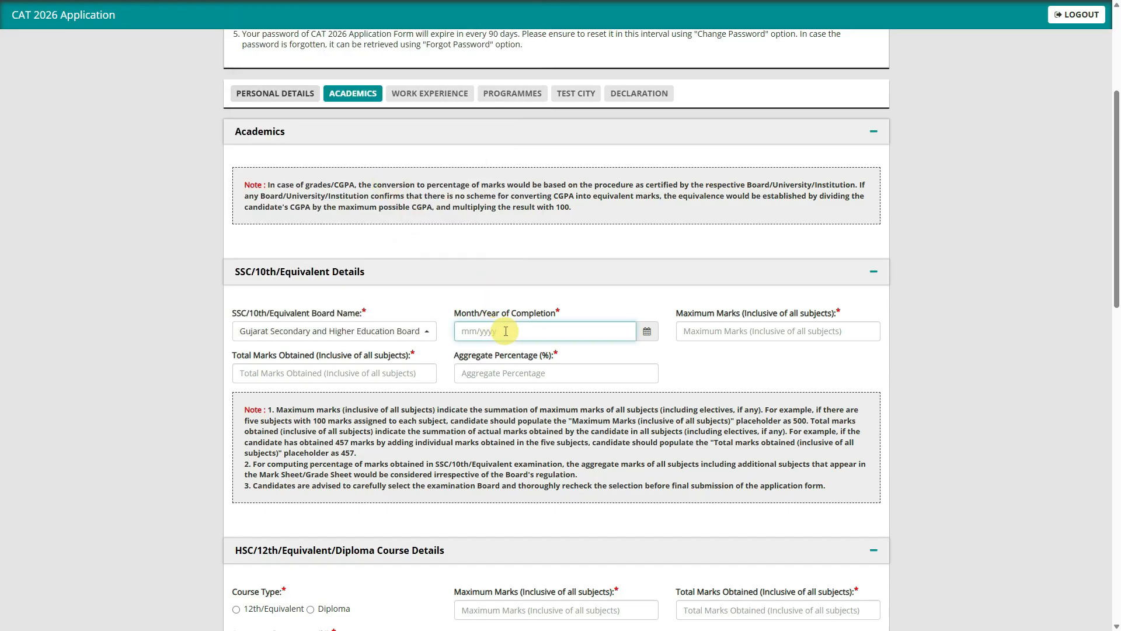
{"action": "left_click", "coordinate": [646, 331]}
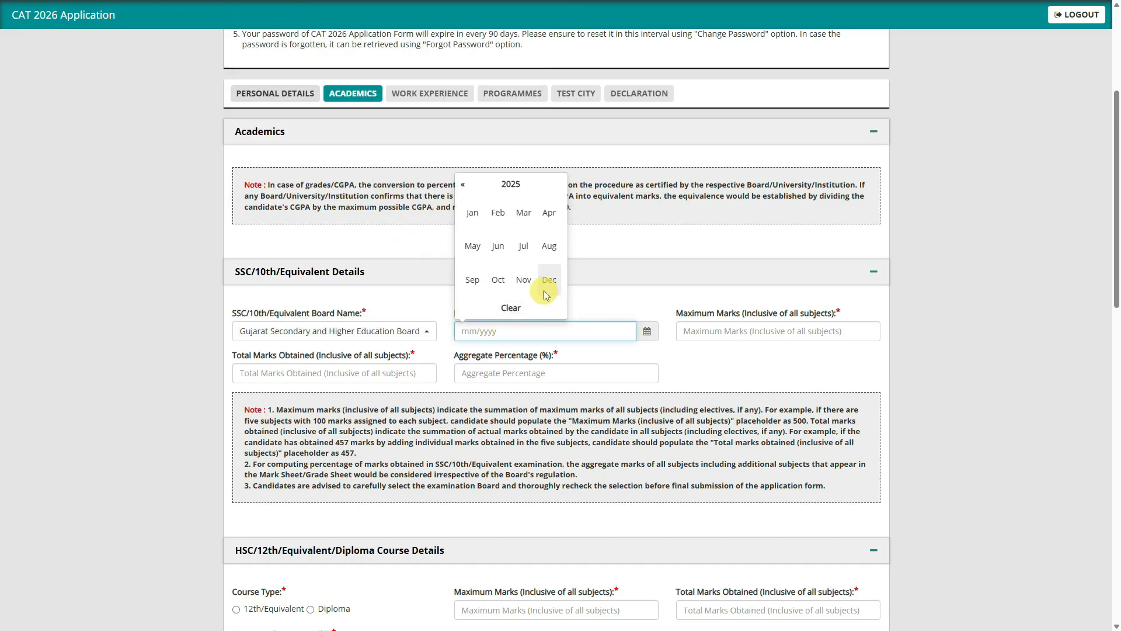
{"action": "left_click", "coordinate": [525, 247]}
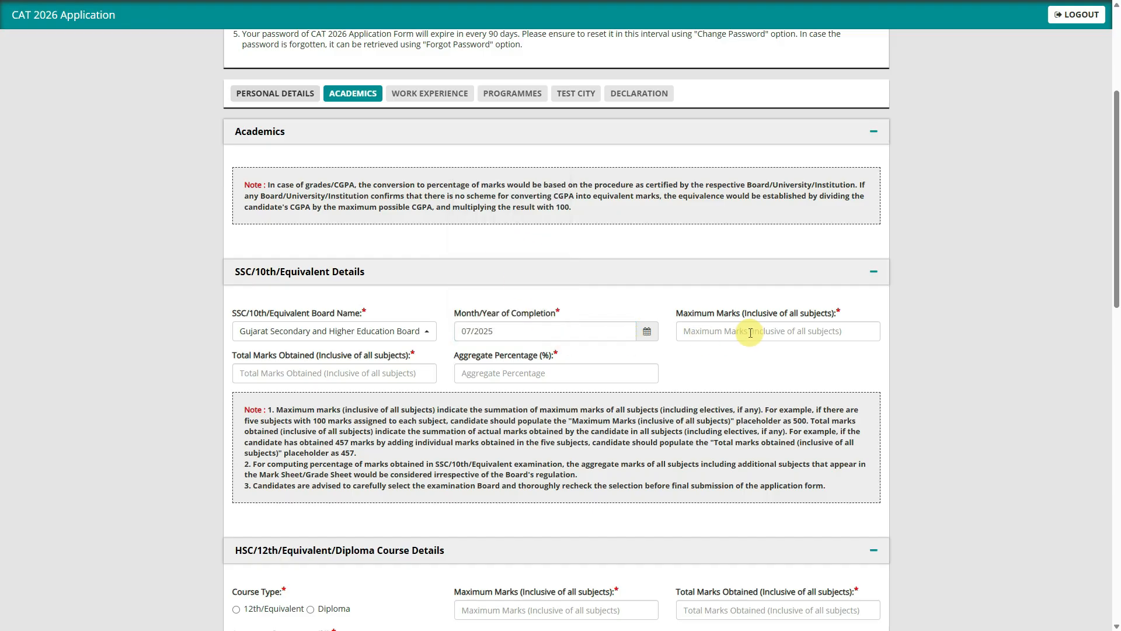
{"action": "left_click", "coordinate": [728, 330]}
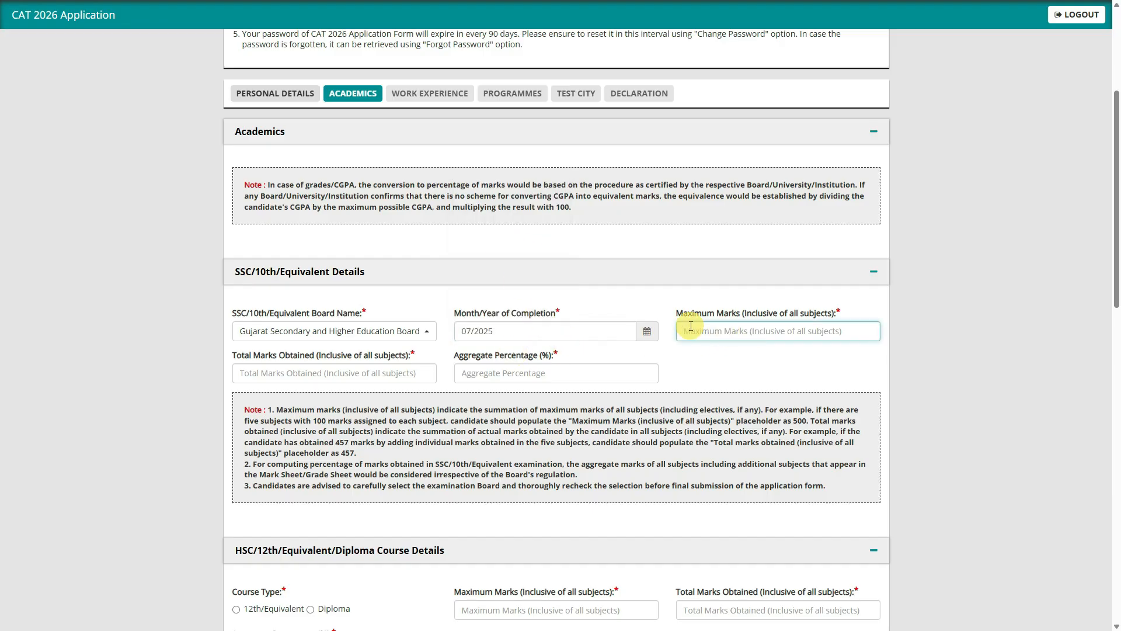
{"action": "type", "text": "600"}
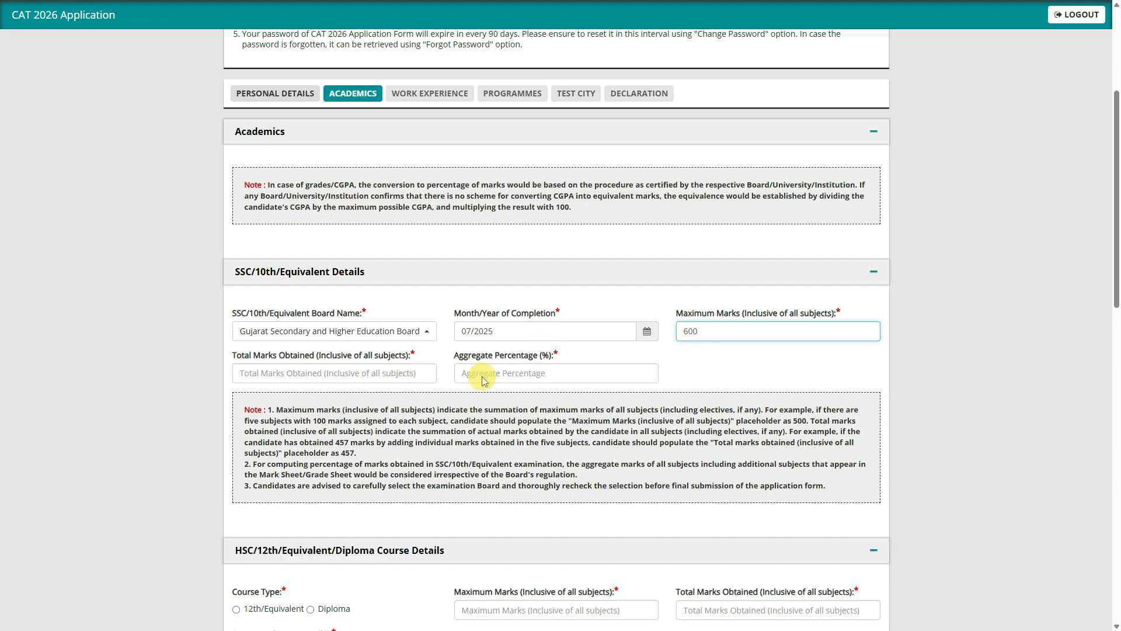
{"action": "left_click", "coordinate": [391, 373]}
{"action": "type", "text": "450"}
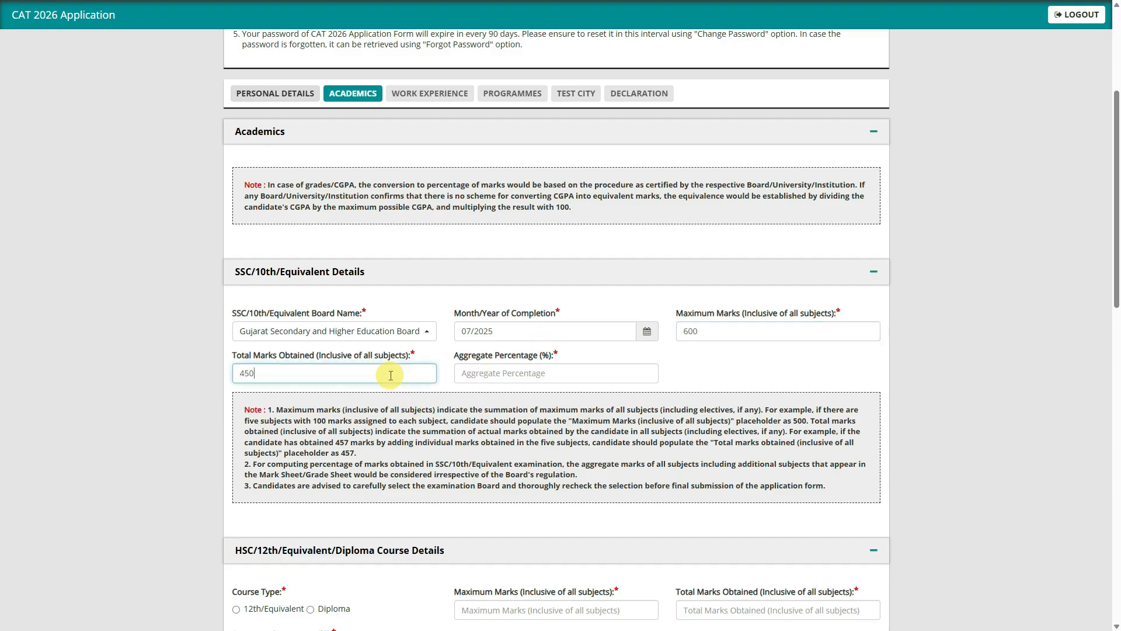
{"action": "left_click", "coordinate": [507, 380]}
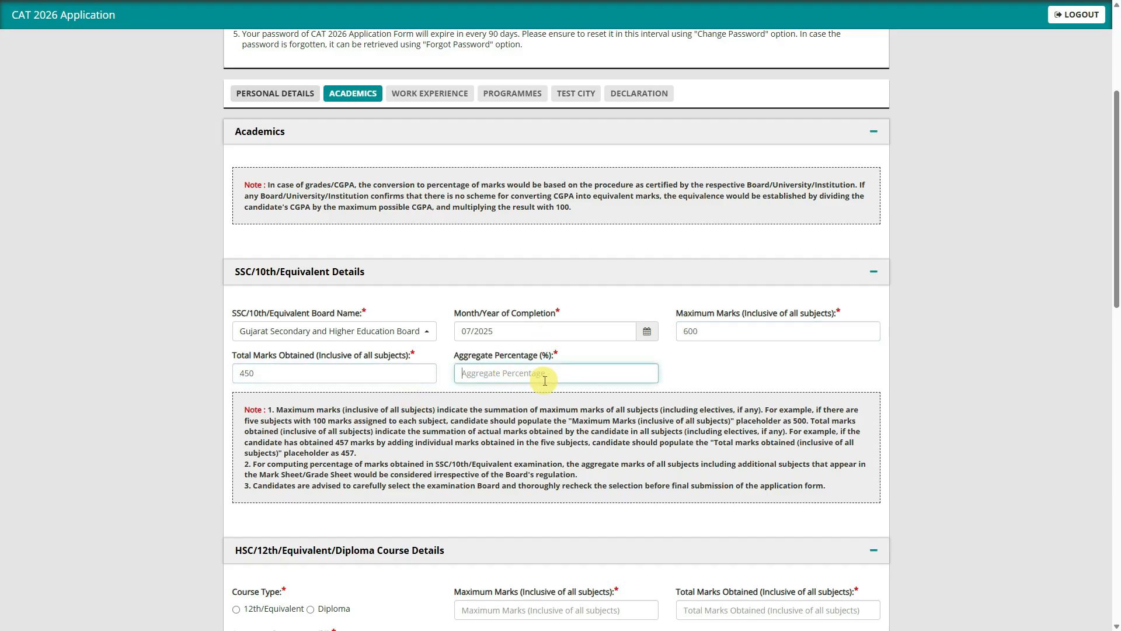
In the HSC/12th details, choose 12th/Equivalent as course type and Gujarat Secondary and Higher Education Board as the board.
{"action": "scroll", "coordinate": [538, 377], "scroll_direction": "down", "scroll_amount": 5}
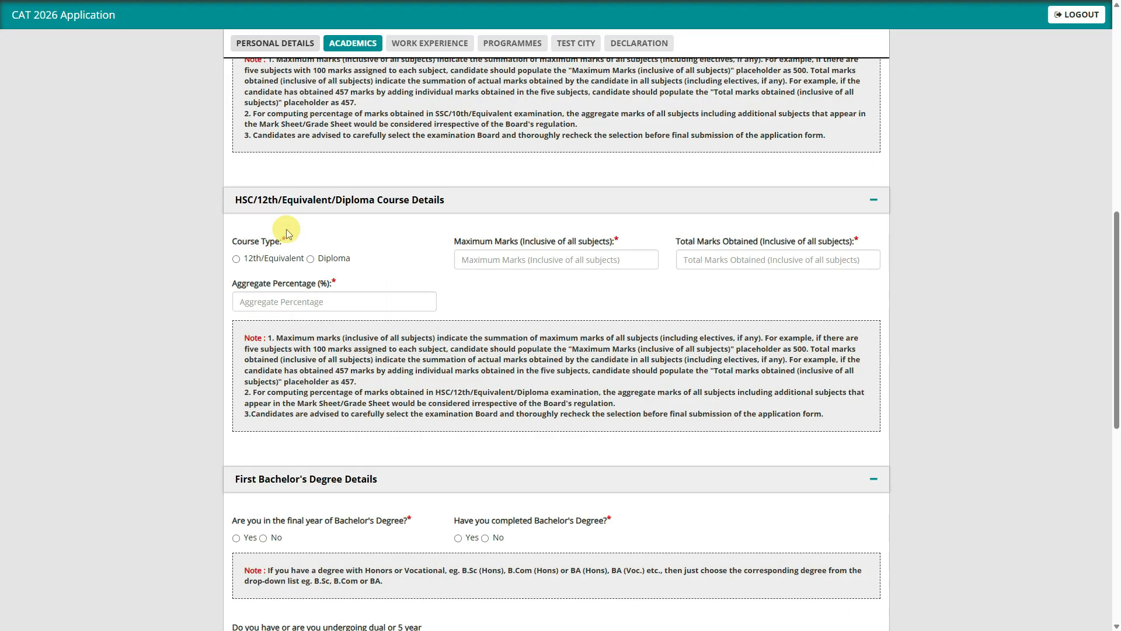
{"action": "left_click", "coordinate": [236, 259]}
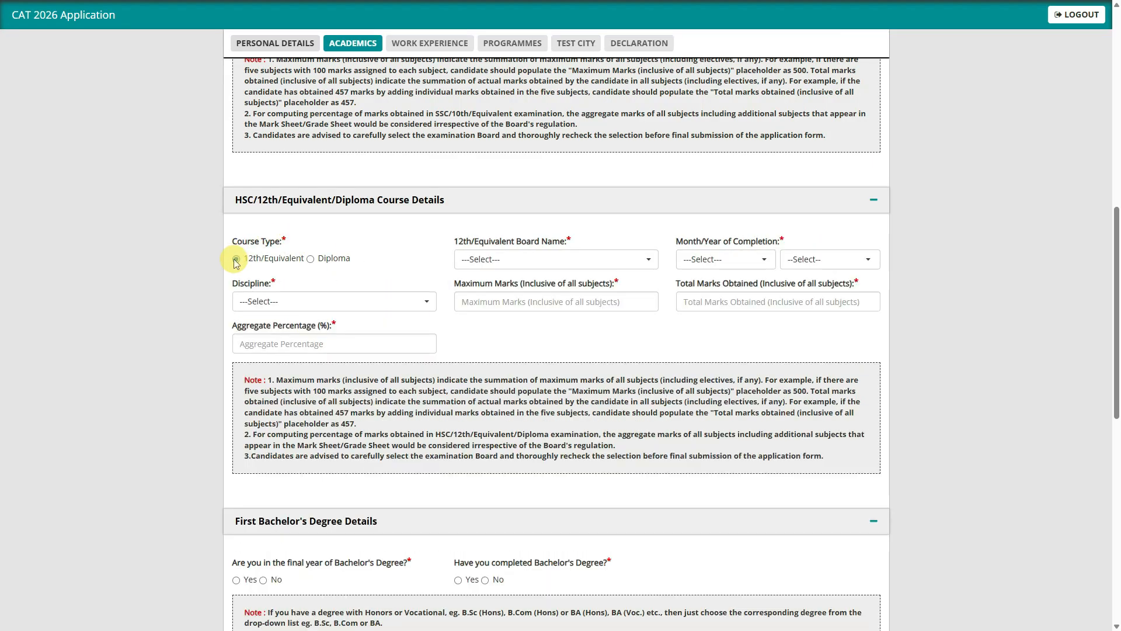
{"action": "left_click", "coordinate": [311, 259]}
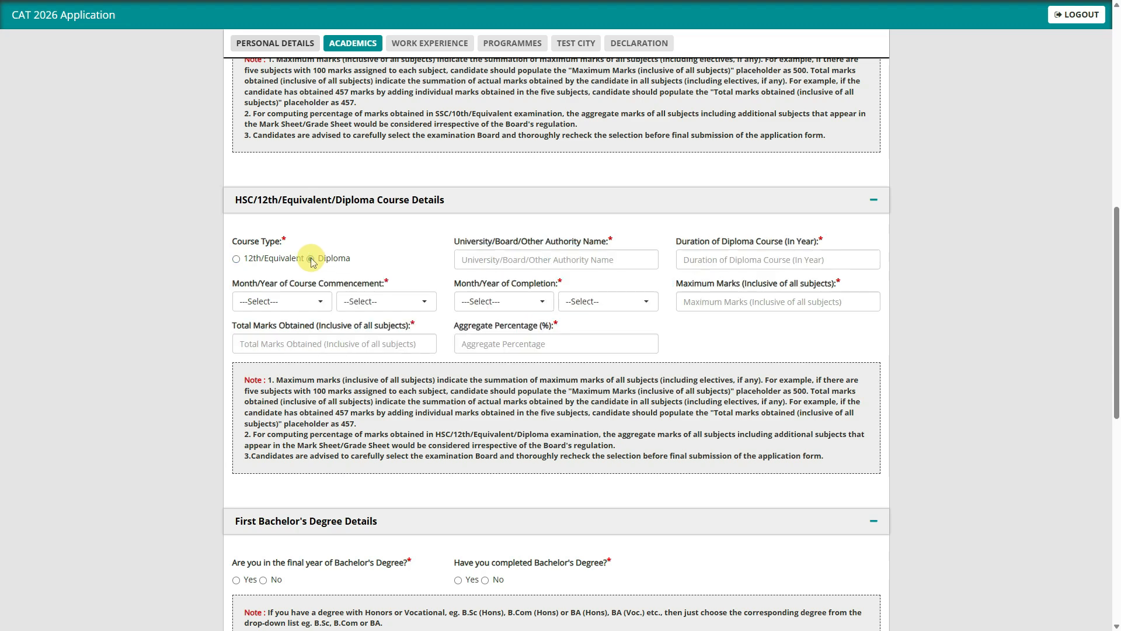
{"action": "left_click", "coordinate": [236, 259]}
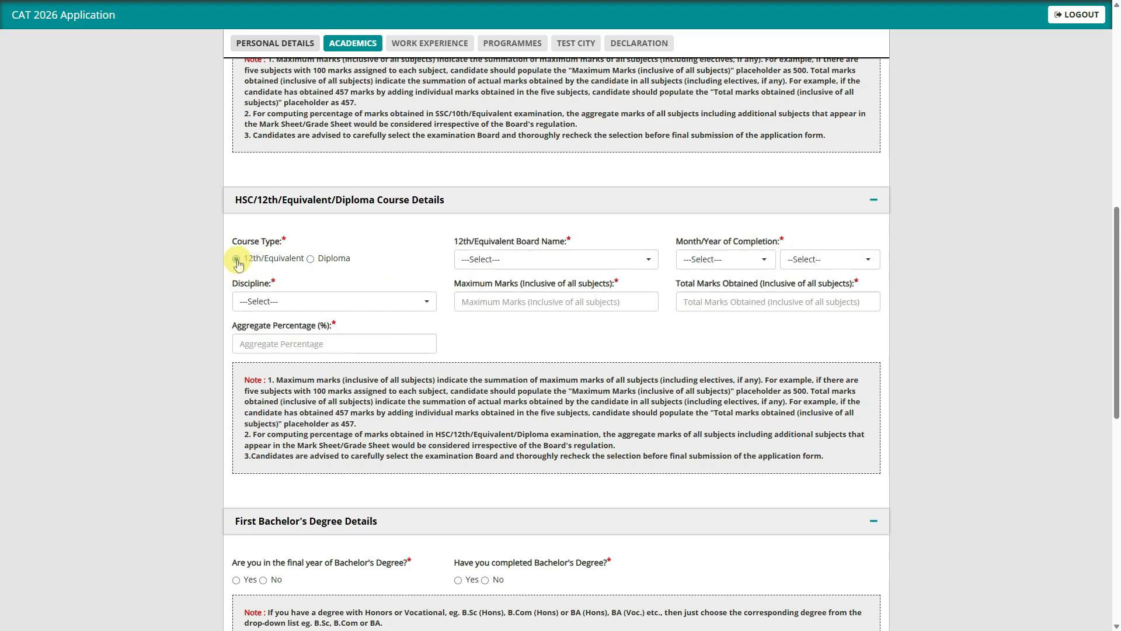
{"action": "left_click", "coordinate": [549, 263]}
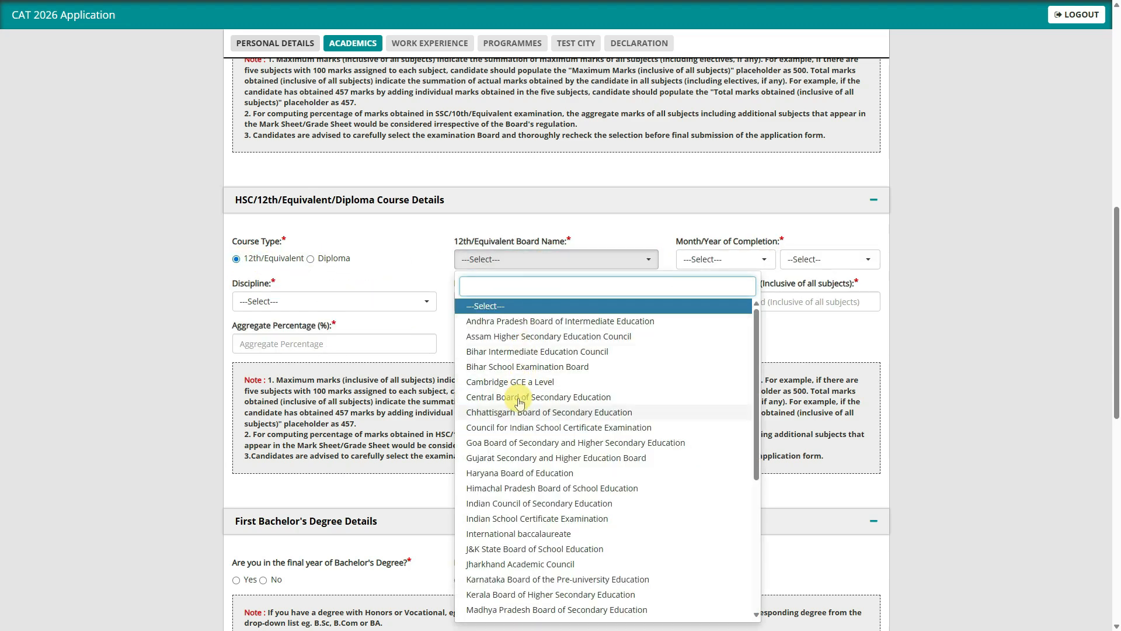
{"action": "left_click", "coordinate": [506, 459]}
Set the 12th completion date to February 2026 and the discipline to Science.
{"action": "left_click", "coordinate": [701, 261]}
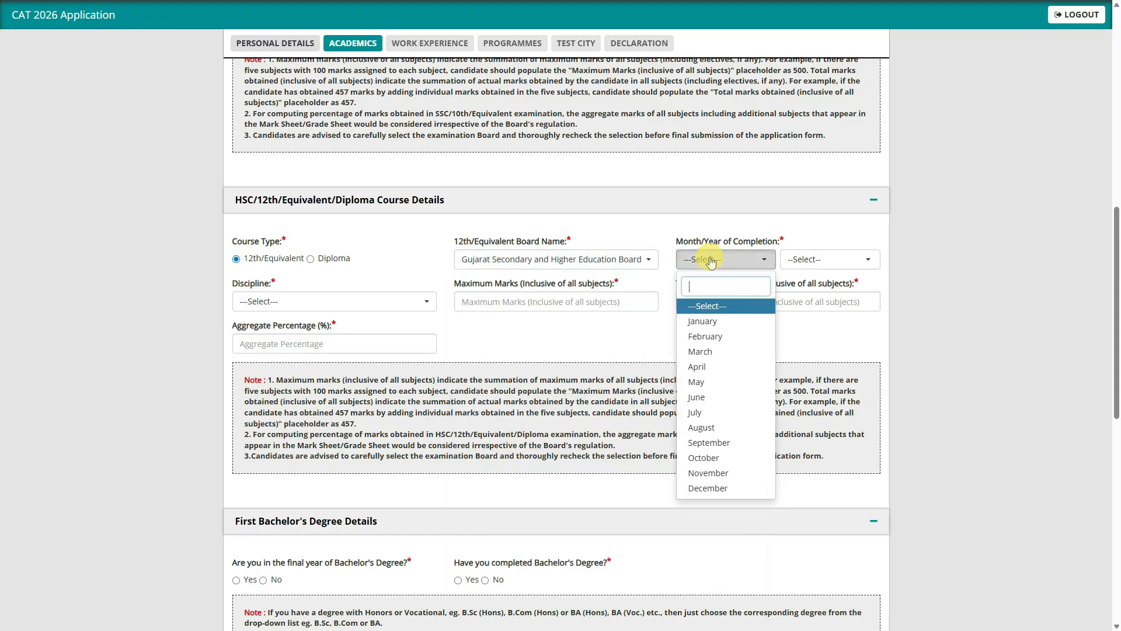
{"action": "left_click", "coordinate": [705, 339]}
{"action": "left_click", "coordinate": [802, 259]}
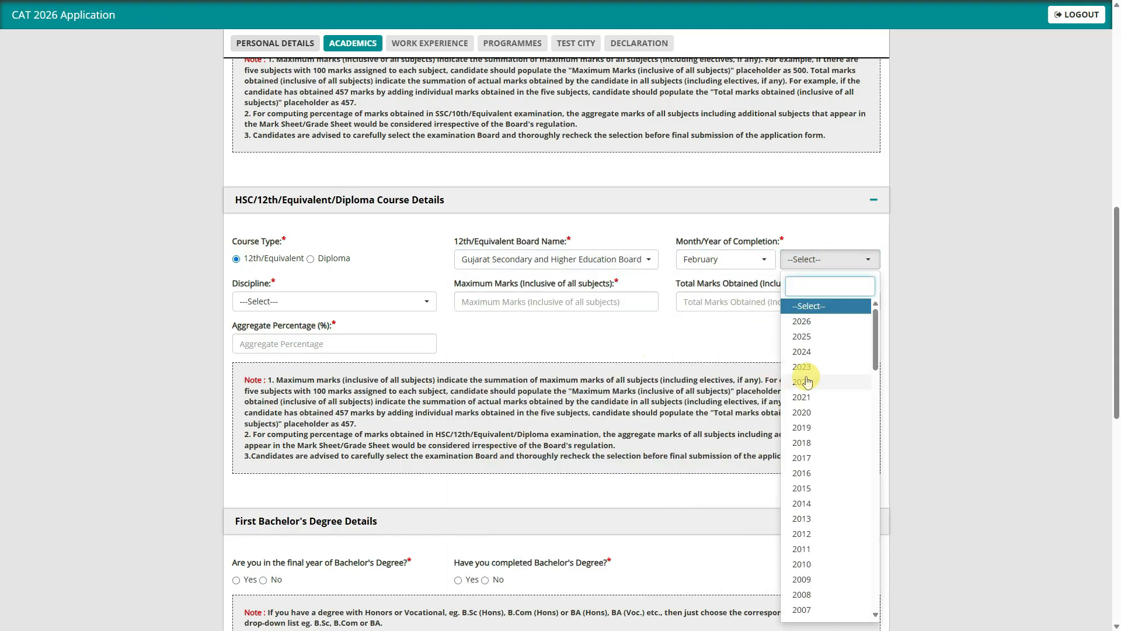
{"action": "left_click", "coordinate": [803, 321]}
{"action": "left_click", "coordinate": [319, 301]}
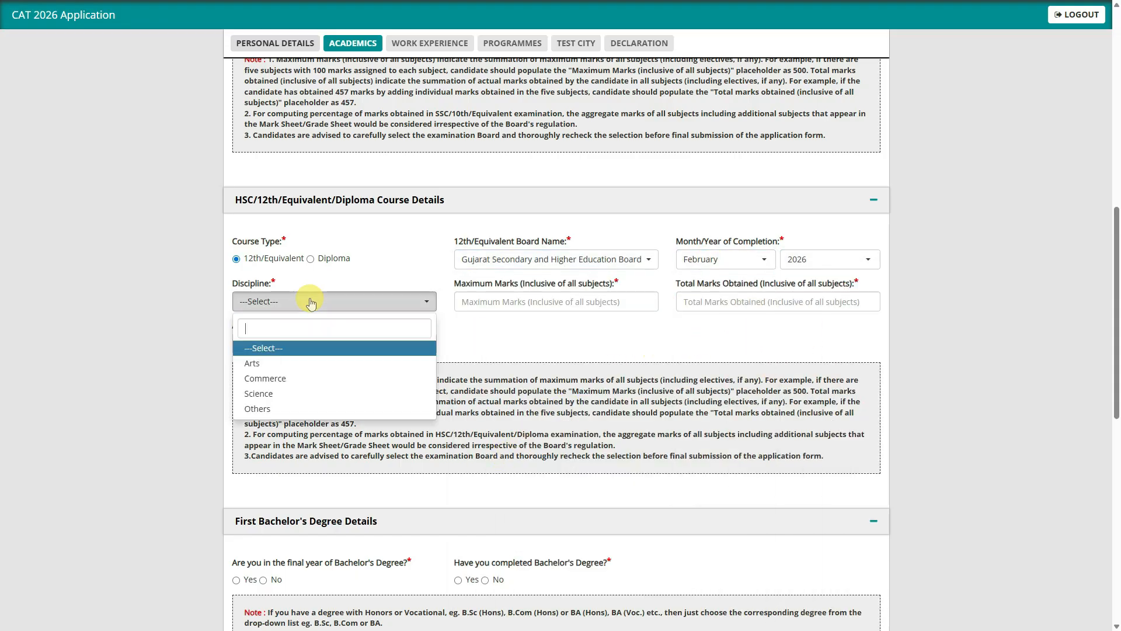
{"action": "left_click", "coordinate": [298, 396]}
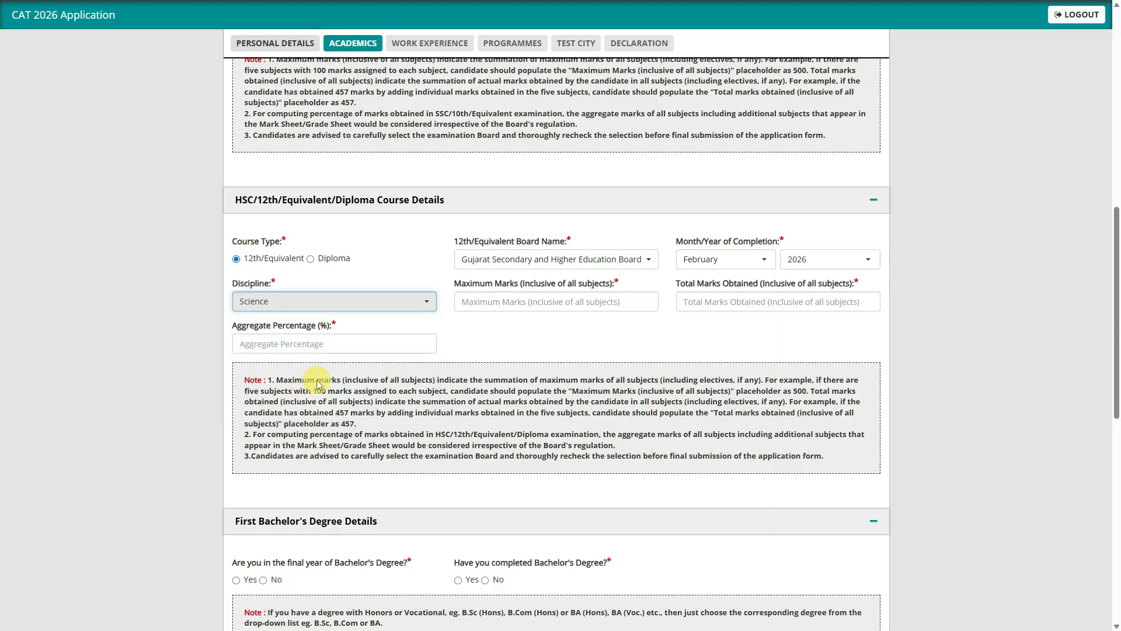
Try to enter maximum marks of 500 and total marks obtained of 600 for the 12th.
{"action": "left_click", "coordinate": [505, 304]}
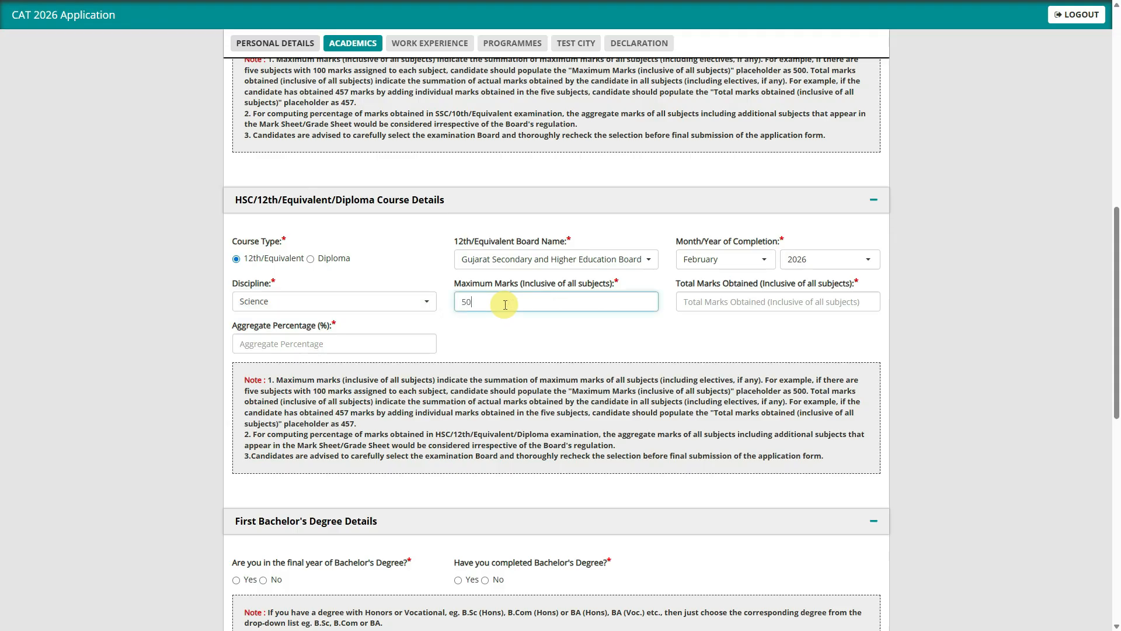
{"action": "type", "text": "500"}
{"action": "scroll", "coordinate": [676, 298], "scroll_direction": "up", "scroll_amount": 1}
{"action": "left_click", "coordinate": [695, 358]}
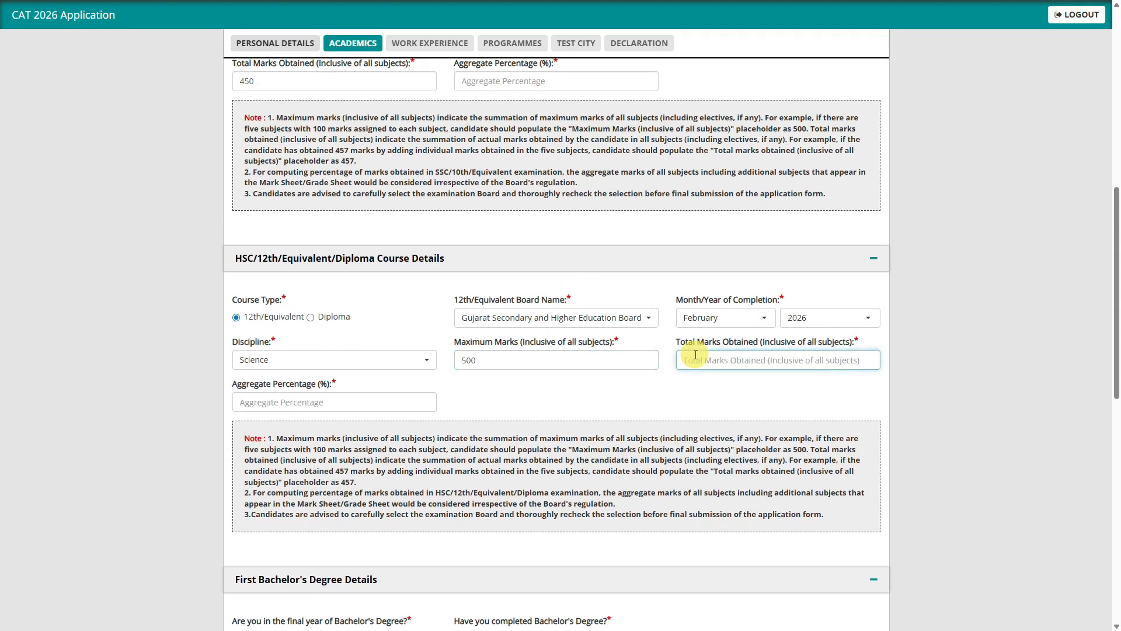
{"action": "type", "text": "600"}
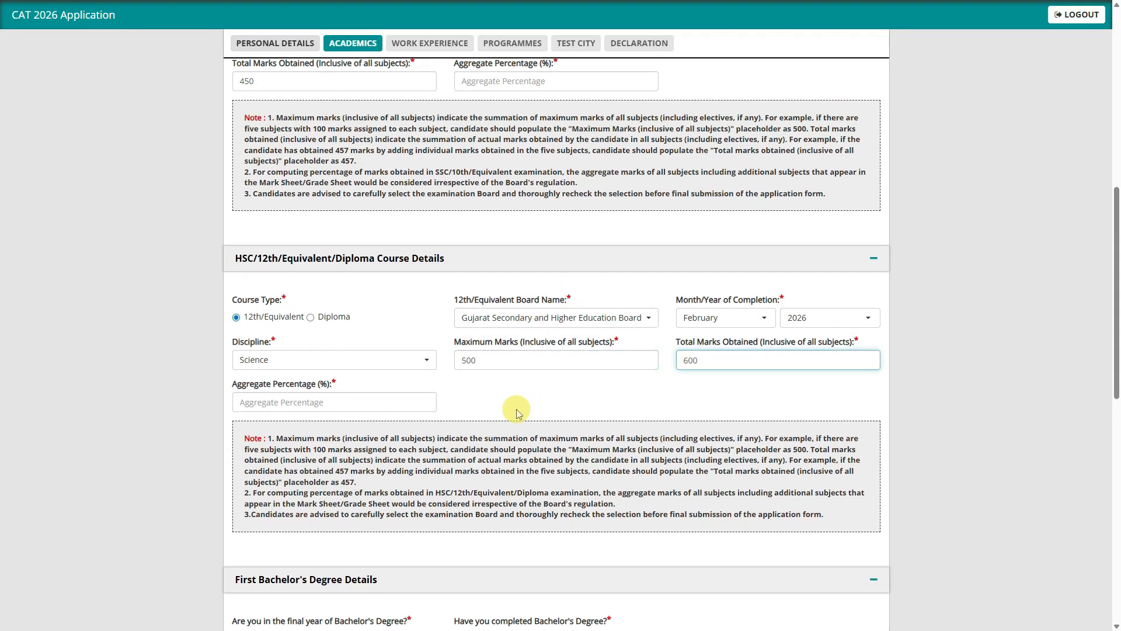
{"action": "left_click", "coordinate": [401, 406]}
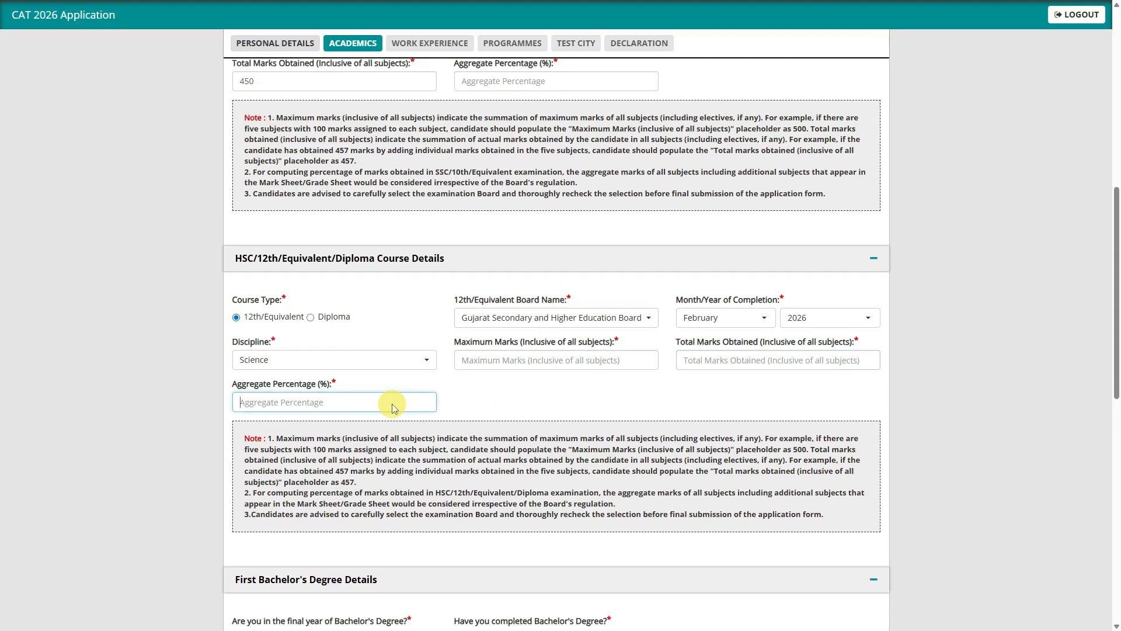
{"action": "left_click", "coordinate": [524, 388]}
Answer Yes to being in the final year of the Bachelor's Degree, with a 4 Years duration and Semester-8 as current semester.
{"action": "scroll", "coordinate": [502, 350], "scroll_direction": "down", "scroll_amount": 7}
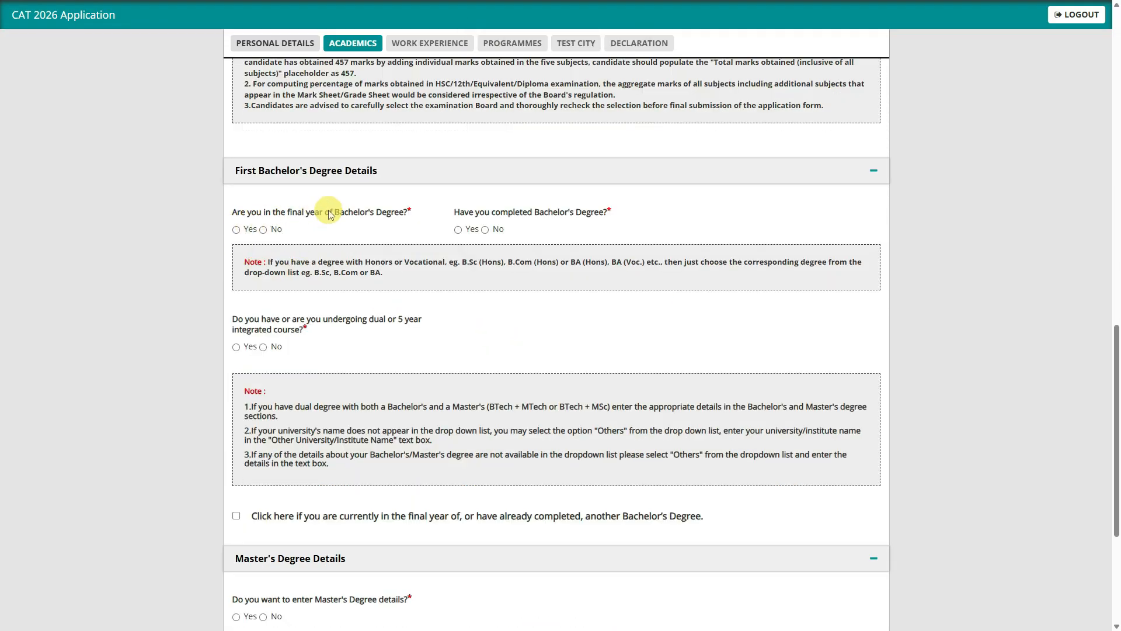
{"action": "left_click", "coordinate": [236, 230]}
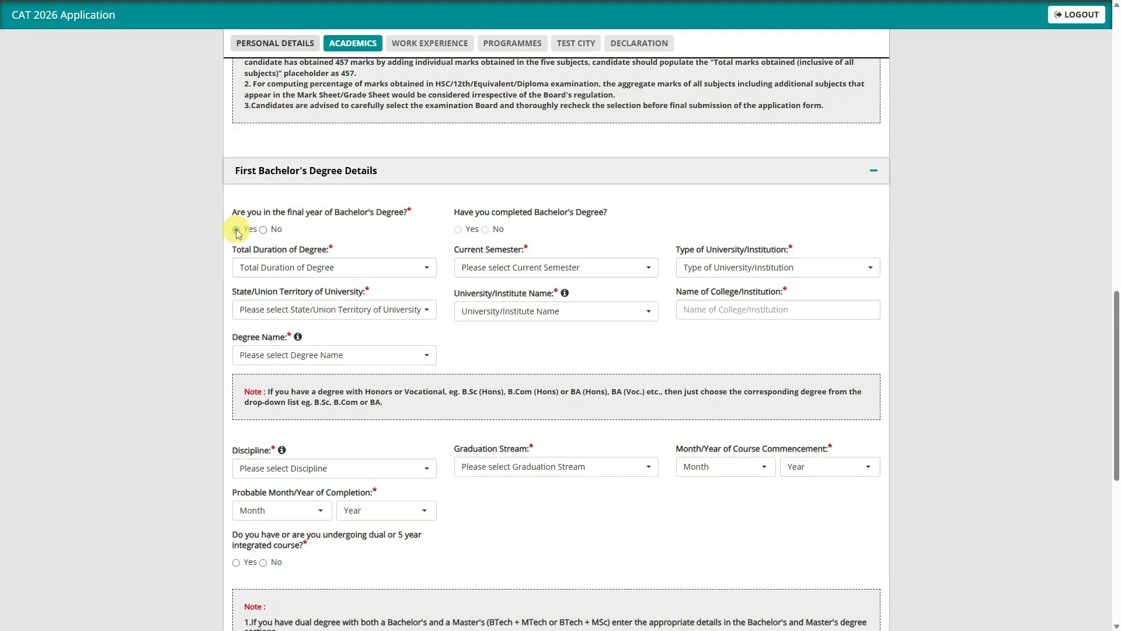
{"action": "left_click", "coordinate": [382, 268]}
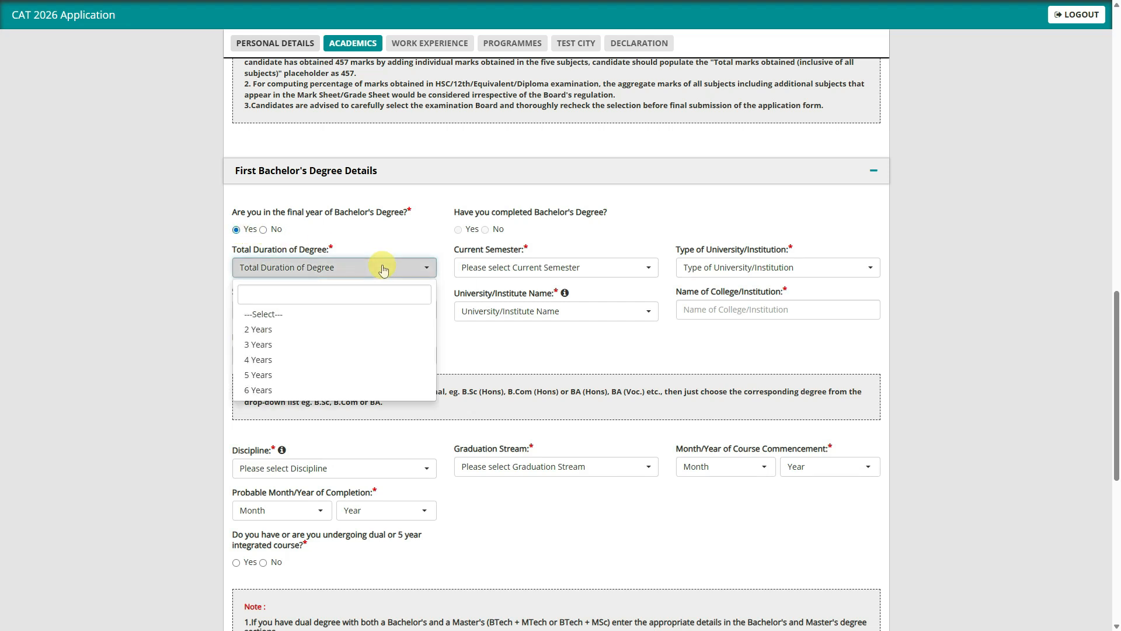
{"action": "left_click", "coordinate": [285, 366]}
{"action": "left_click", "coordinate": [485, 268]}
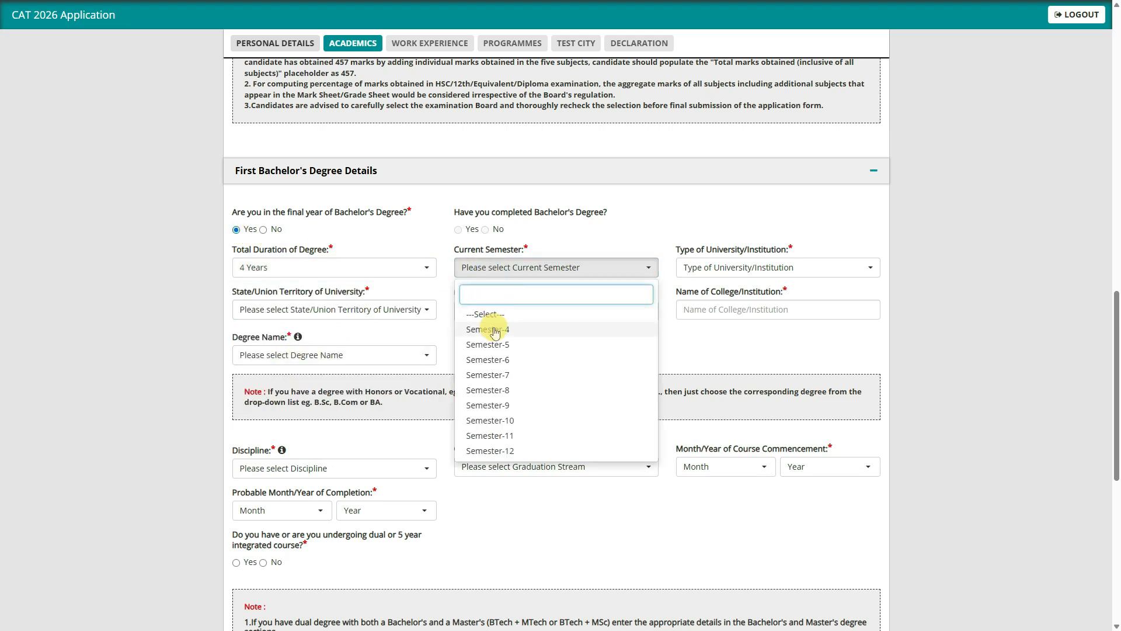
{"action": "left_click", "coordinate": [498, 396]}
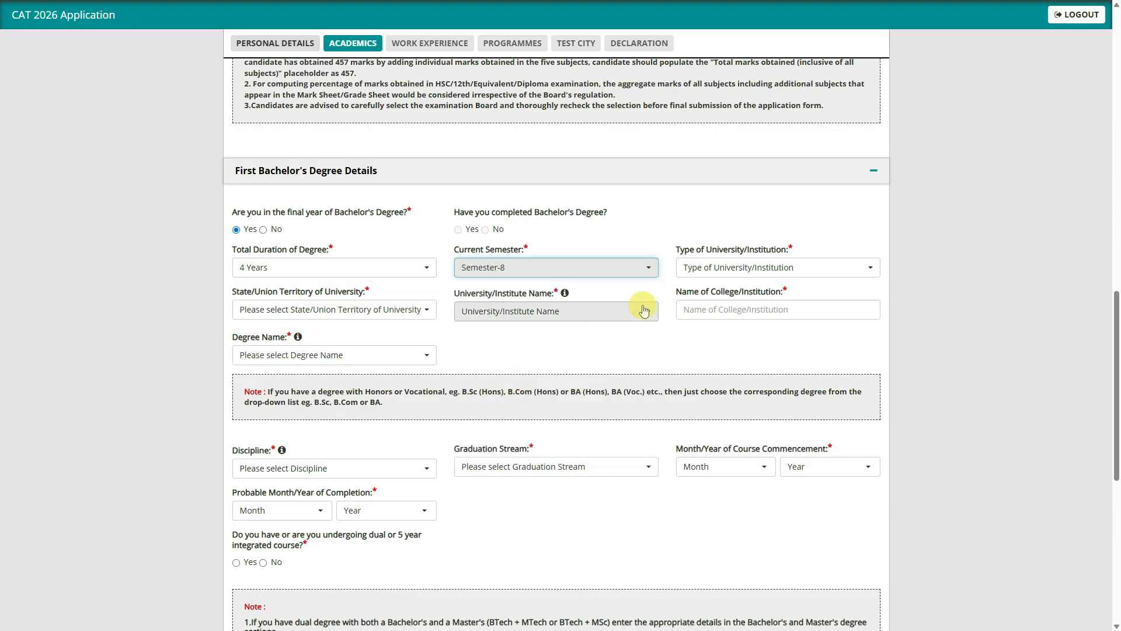
Set the Bachelor's institution type to IITs and the state of the university to Gujarat.
{"action": "left_click", "coordinate": [727, 272]}
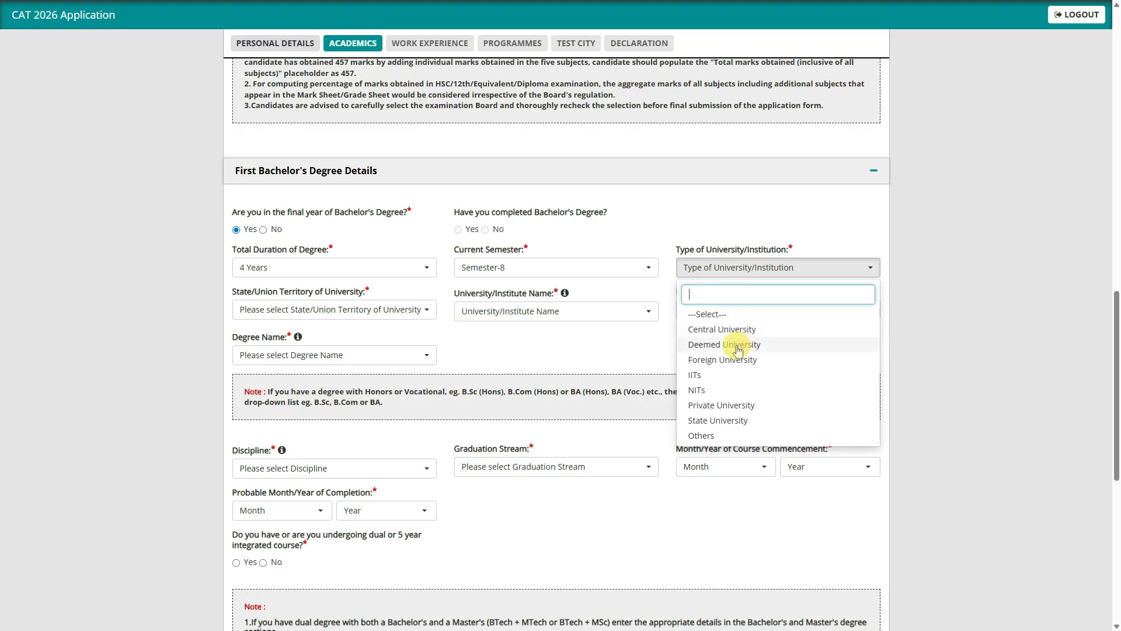
{"action": "left_click", "coordinate": [712, 376]}
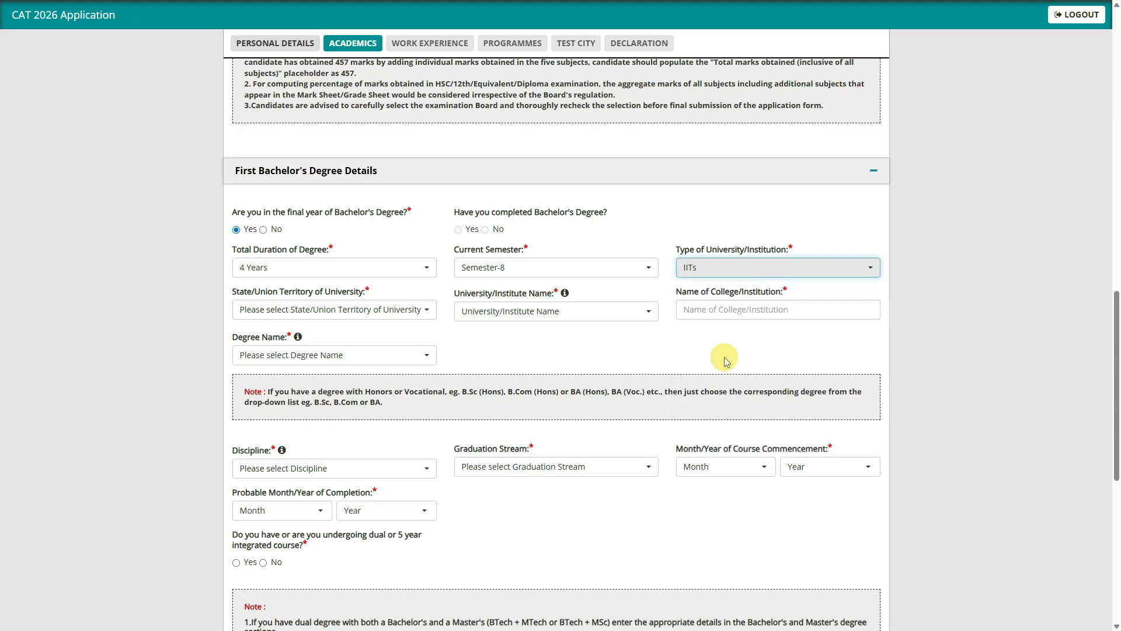
{"action": "left_click", "coordinate": [361, 312]}
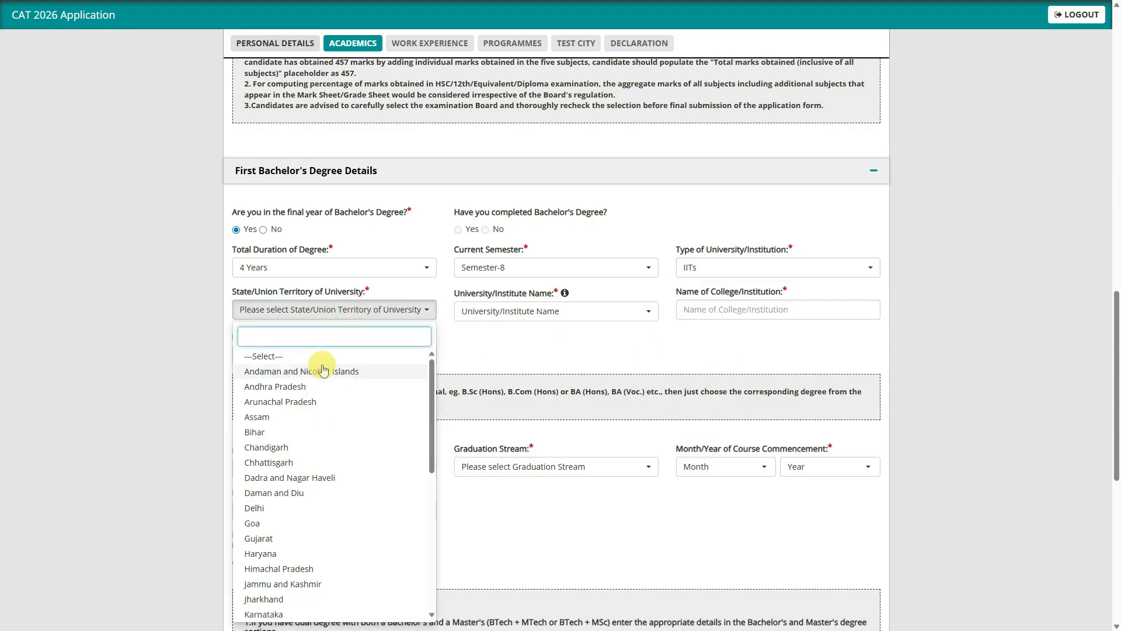
{"action": "scroll", "coordinate": [322, 467], "scroll_direction": "down", "scroll_amount": 1}
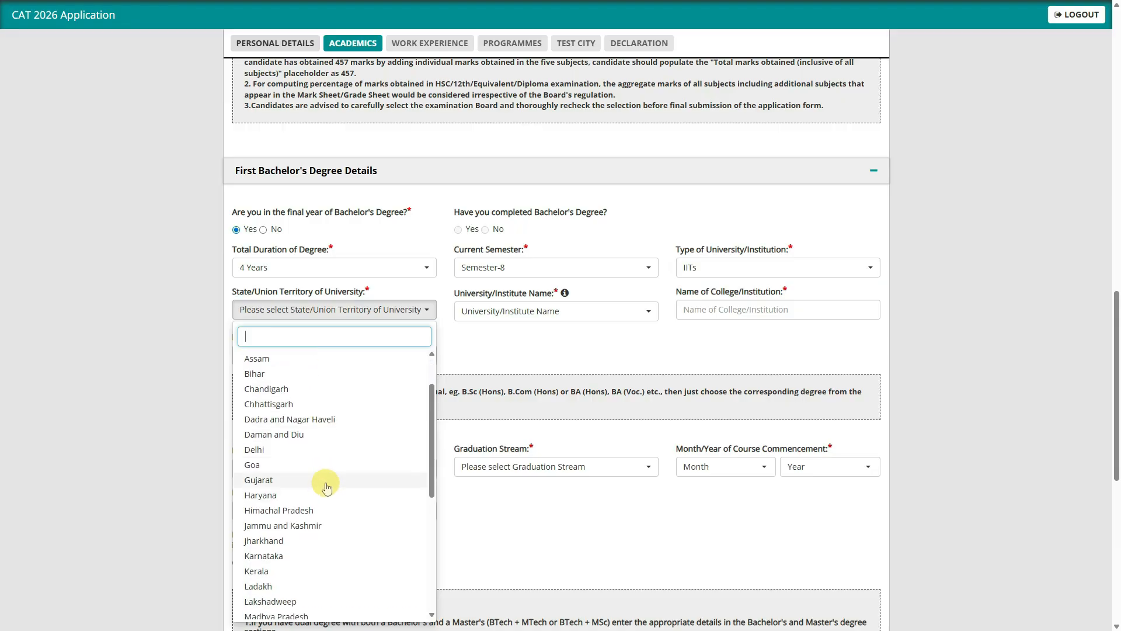
{"action": "left_click", "coordinate": [323, 478]}
Choose Acharya N.G. Ranga Agricultural as the university and BAA - Bachelor of Applied Arts as the degree name.
{"action": "left_click", "coordinate": [502, 313]}
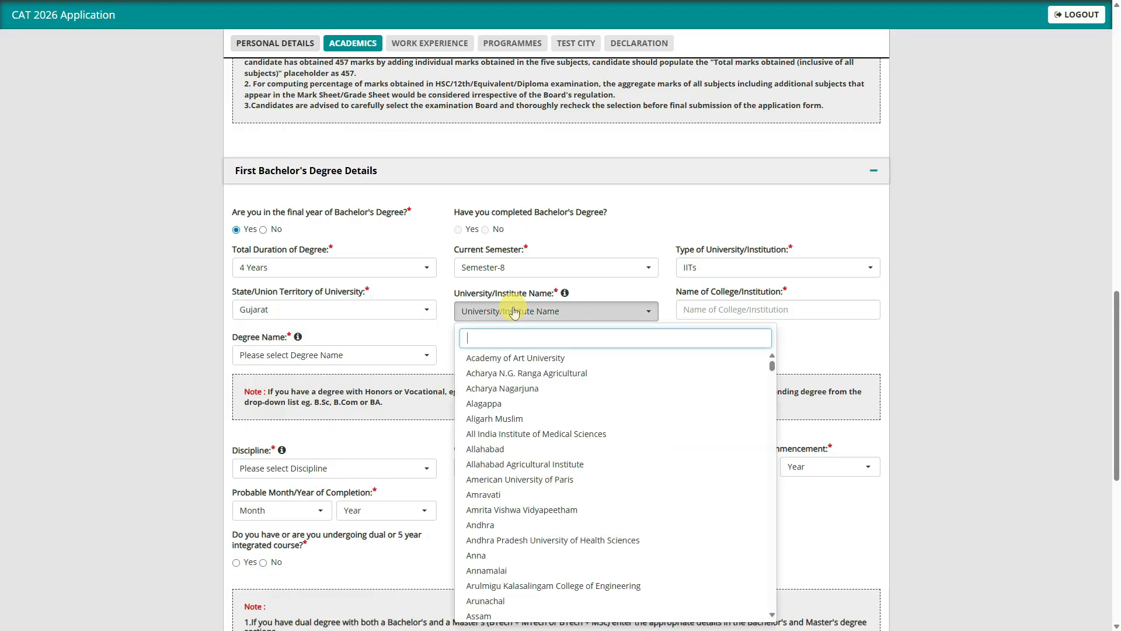
{"action": "left_click", "coordinate": [502, 368]}
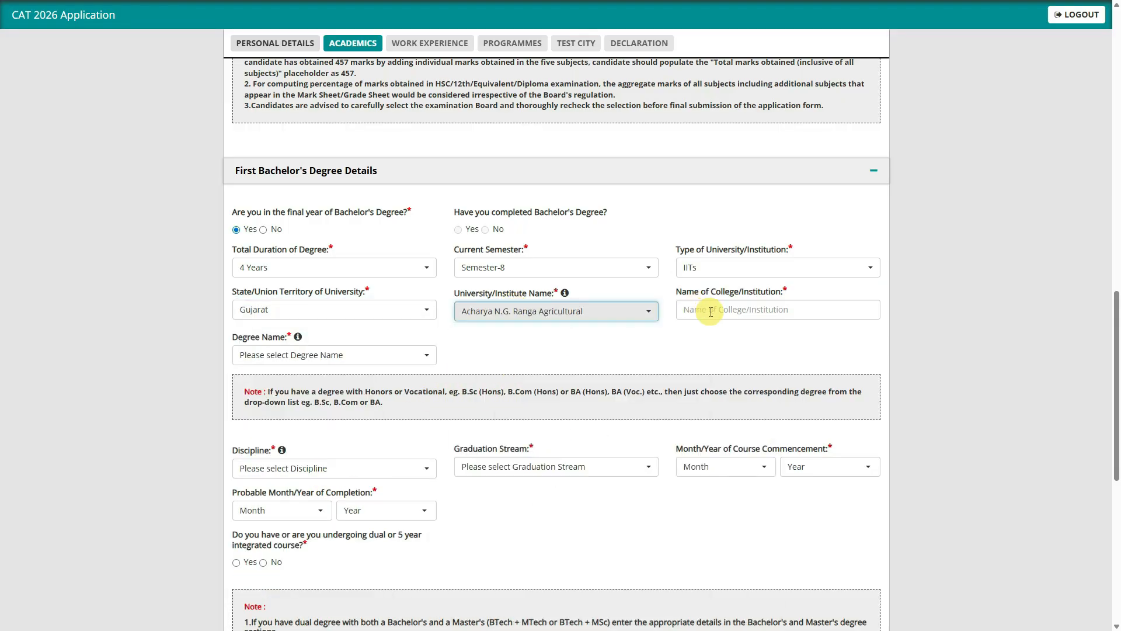
{"action": "left_click", "coordinate": [364, 354]}
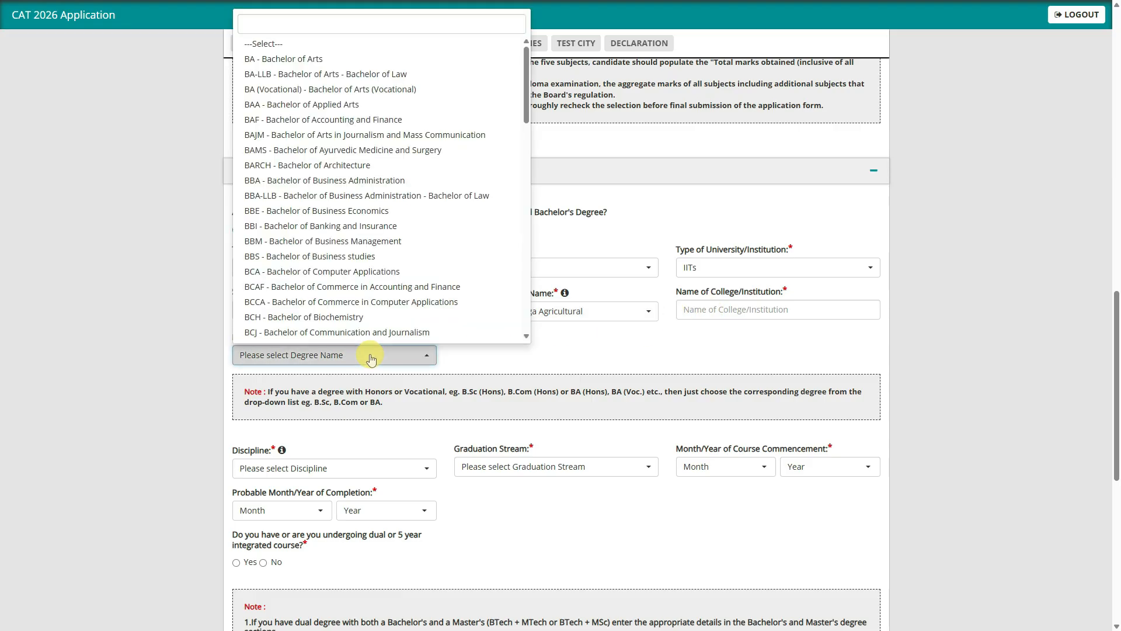
{"action": "left_click", "coordinate": [364, 105]}
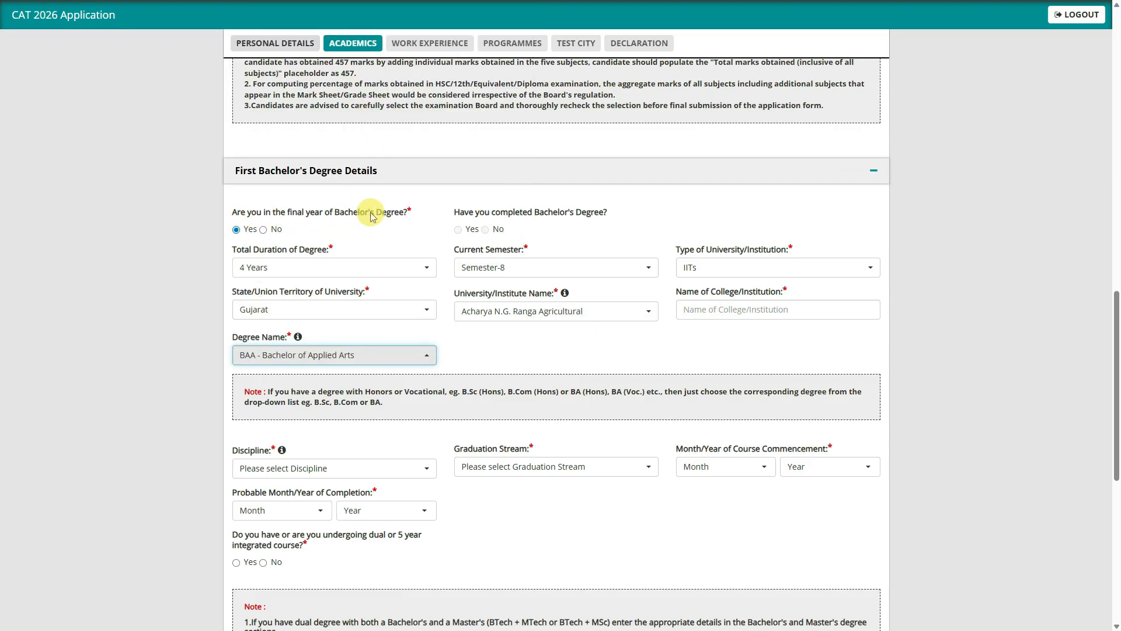
Answer No to being in the final year of the Bachelor's Degree and Yes to having completed it.
{"action": "left_click", "coordinate": [250, 229]}
{"action": "left_click", "coordinate": [263, 229]}
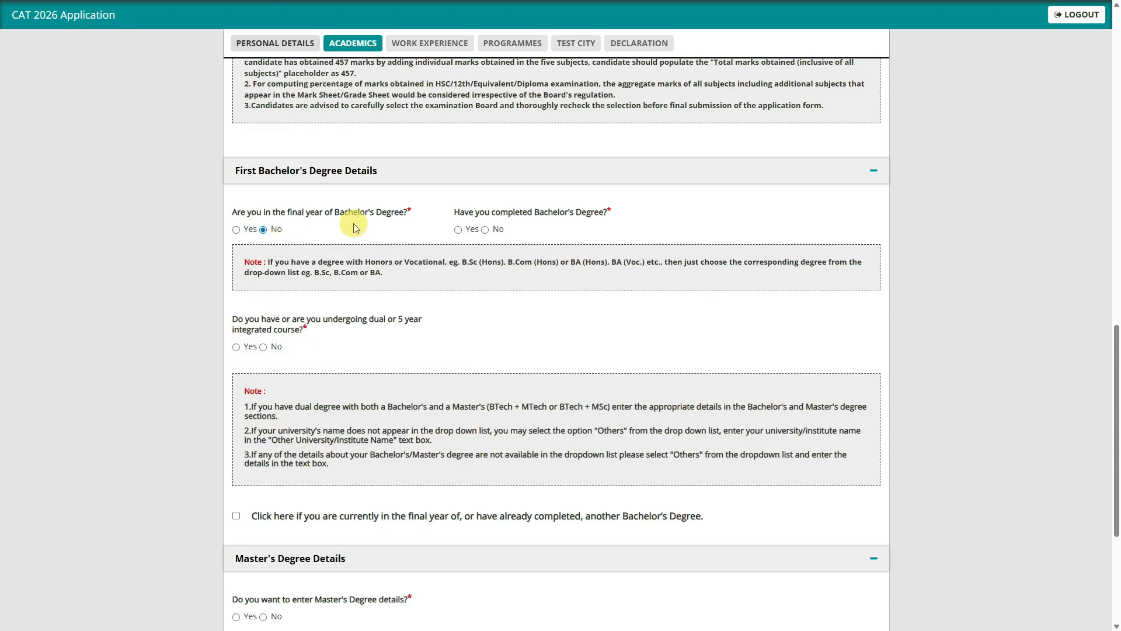
{"action": "left_click", "coordinate": [459, 230]}
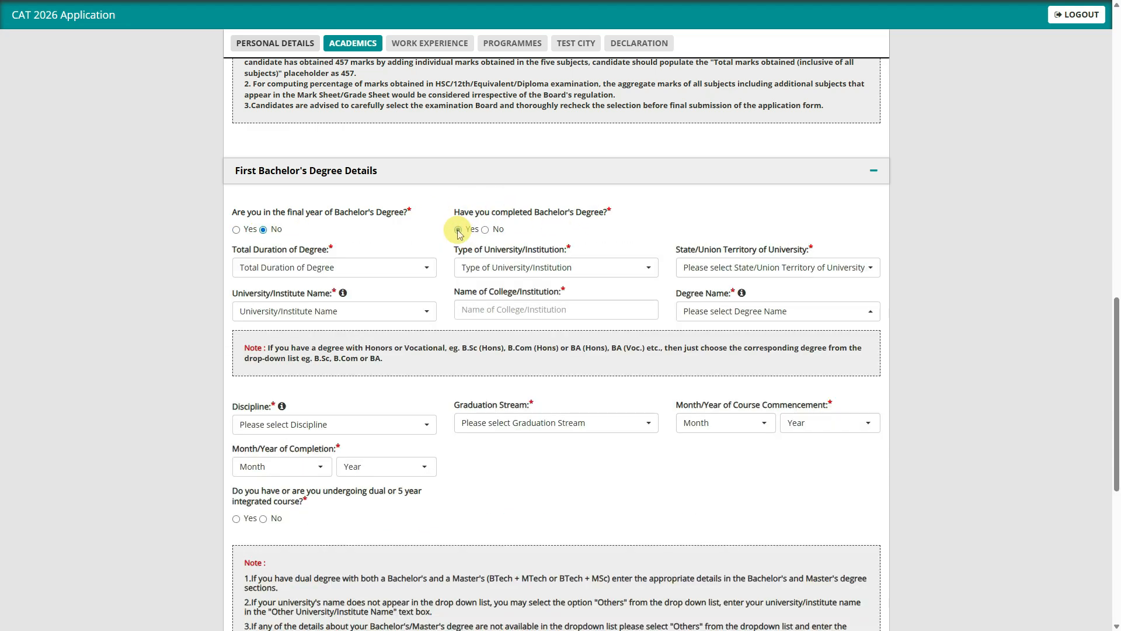
Set the Bachelor's degree duration to 4 Years, the institution type to Foreign University and the university's state to Gujarat.
{"action": "left_click", "coordinate": [334, 267]}
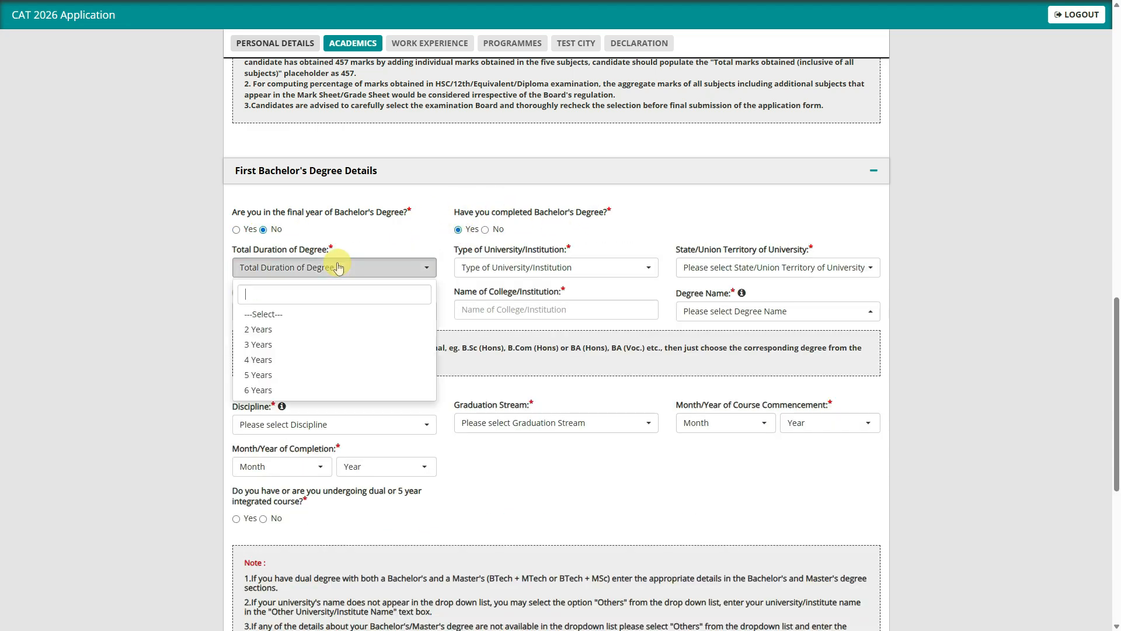
{"action": "left_click", "coordinate": [298, 361]}
{"action": "left_click", "coordinate": [511, 268]}
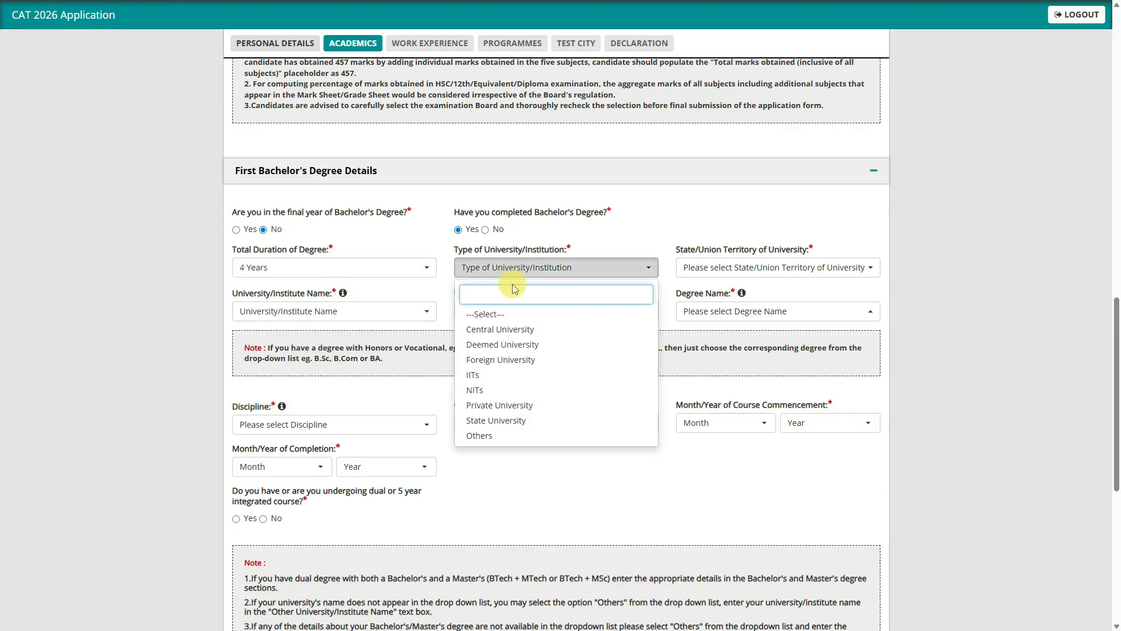
{"action": "left_click", "coordinate": [515, 361]}
{"action": "left_click", "coordinate": [718, 272]}
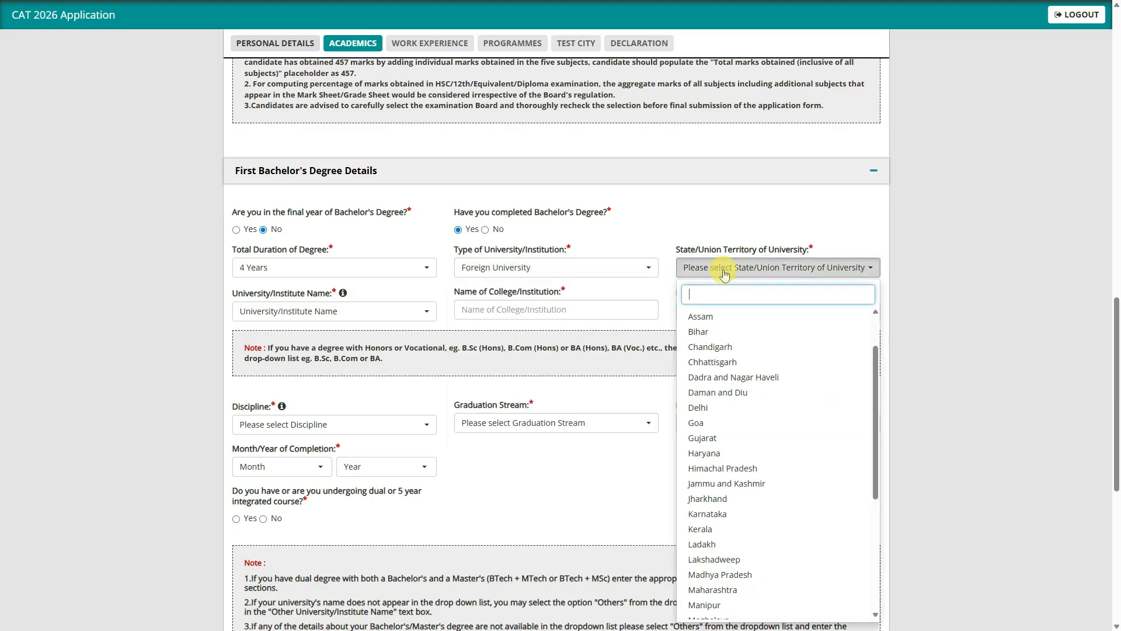
{"action": "left_click", "coordinate": [724, 443]}
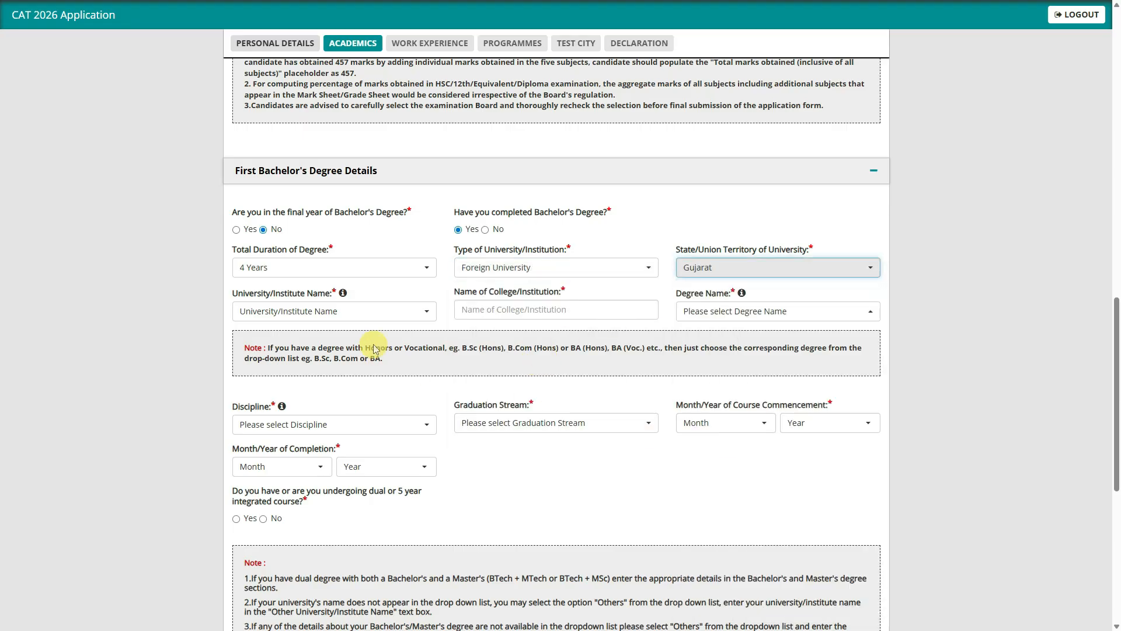
Choose Acharya Nagarjuna as the Bachelor's university and BAA - Bachelor of Applied Arts as the degree name.
{"action": "left_click", "coordinate": [363, 310]}
{"action": "left_click", "coordinate": [308, 389]}
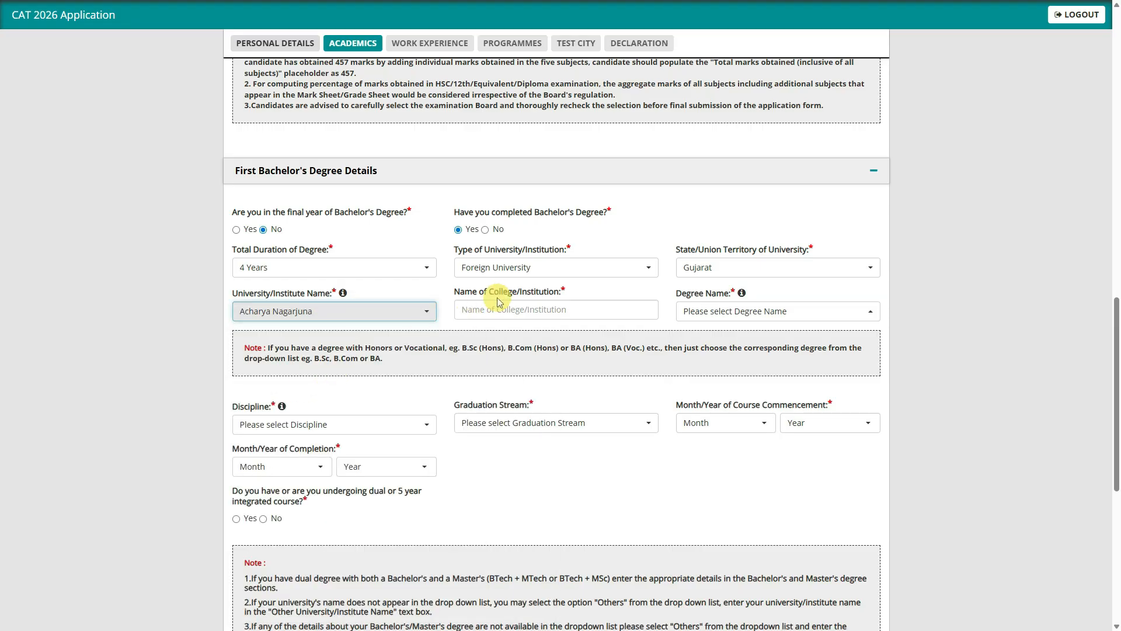
{"action": "left_click", "coordinate": [709, 311]}
{"action": "left_click", "coordinate": [713, 418]}
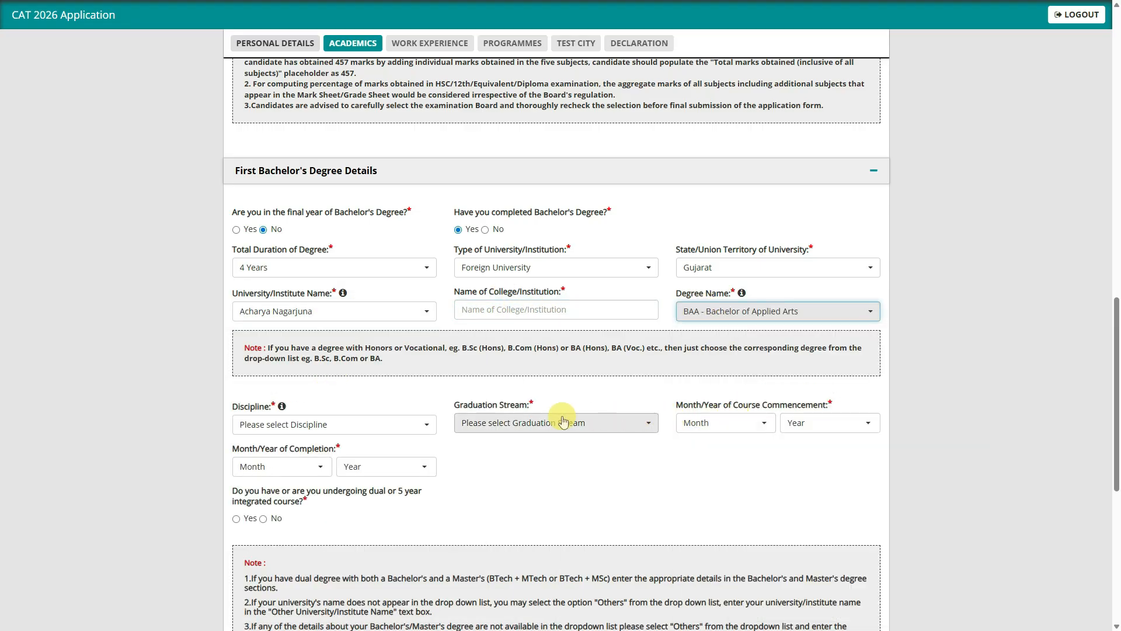
Set the Bachelor's discipline to Education and the graduation stream to Science.
{"action": "scroll", "coordinate": [314, 253], "scroll_direction": "down", "scroll_amount": 2}
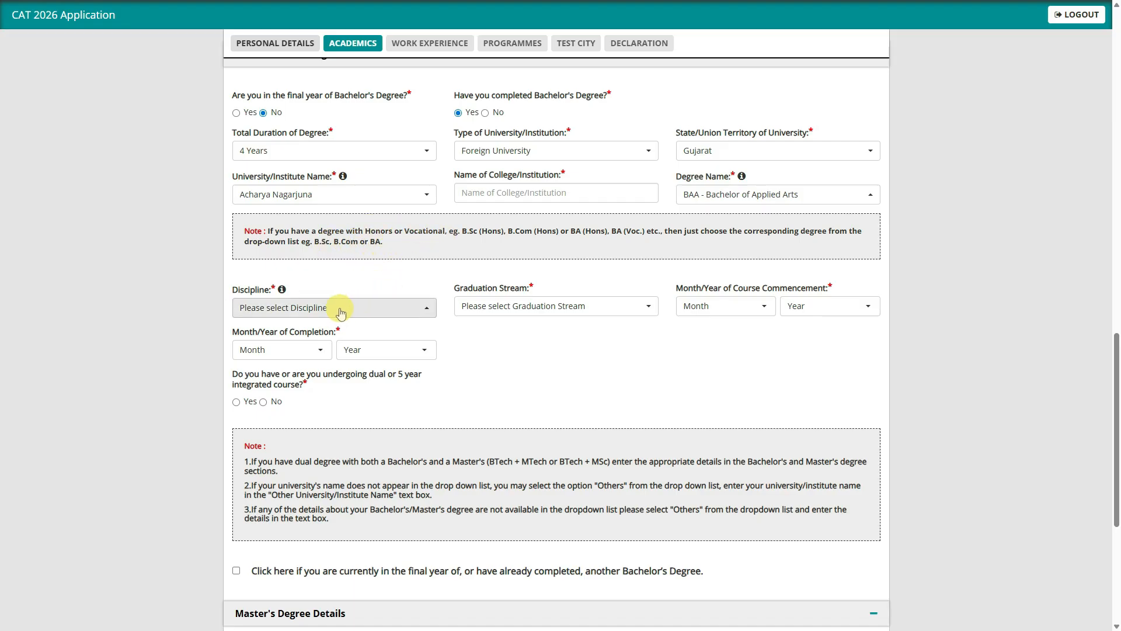
{"action": "left_click", "coordinate": [321, 307]}
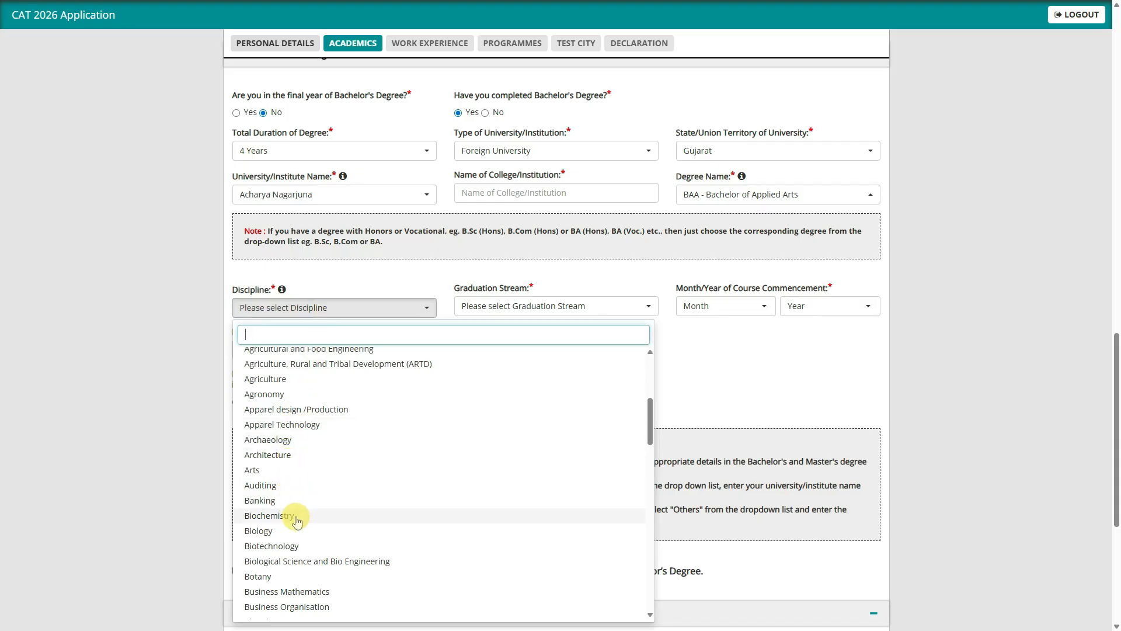
{"action": "scroll", "coordinate": [304, 513], "scroll_direction": "down", "scroll_amount": 4}
{"action": "left_click", "coordinate": [319, 502]}
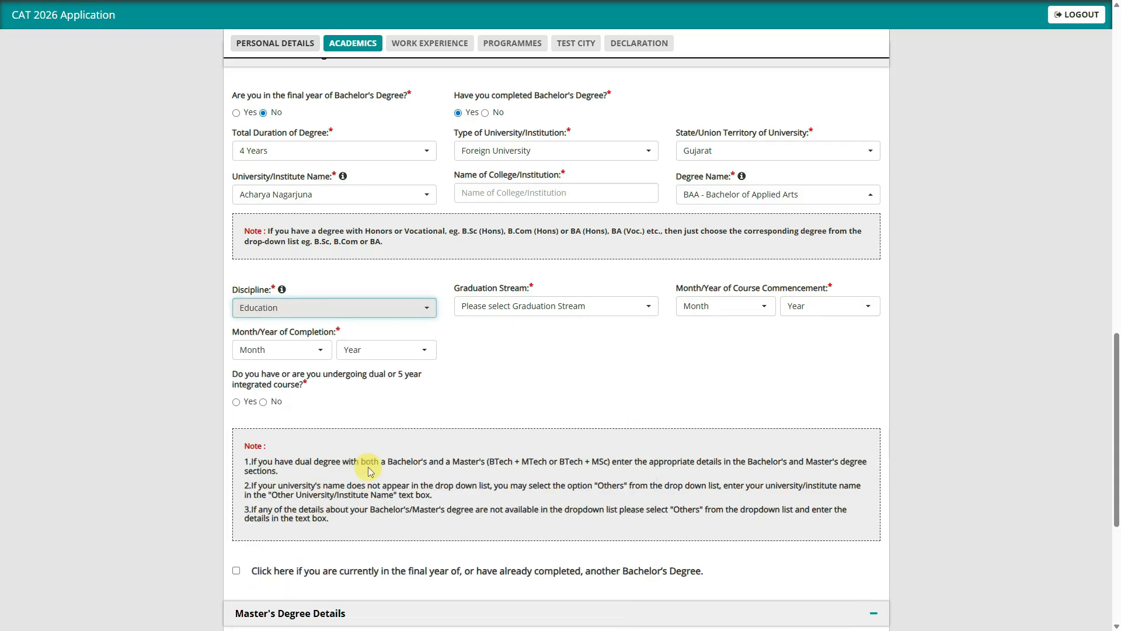
{"action": "left_click", "coordinate": [517, 306]}
{"action": "left_click", "coordinate": [490, 399]}
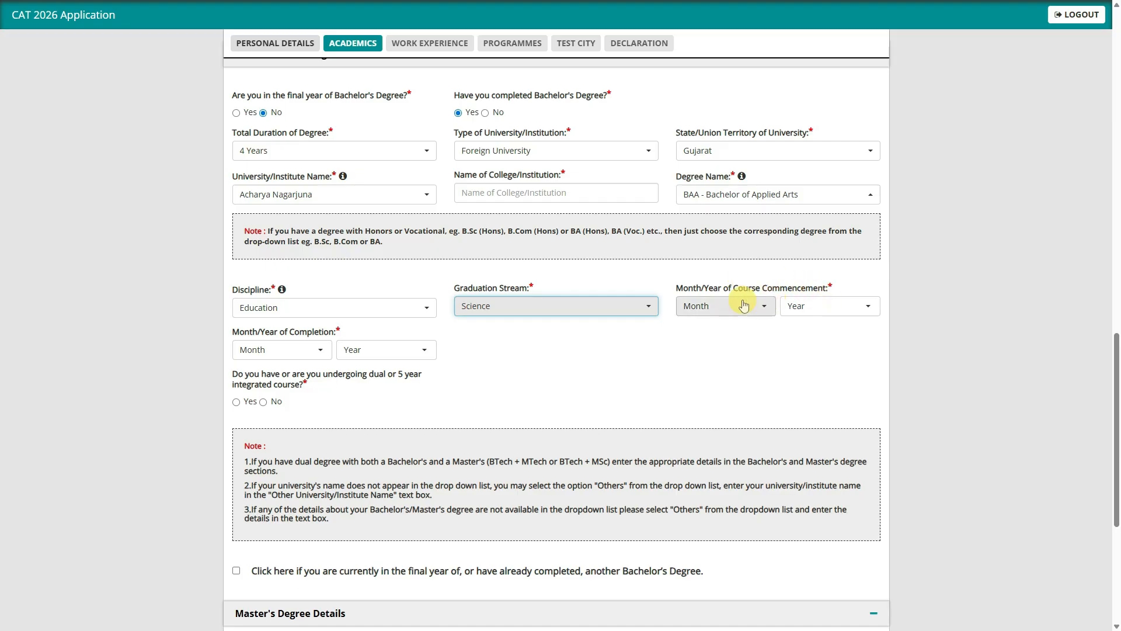
Set the Bachelor's course commencement to January 2020 and its completion to January 2025.
{"action": "left_click", "coordinate": [722, 307]}
{"action": "left_click", "coordinate": [708, 362]}
{"action": "left_click", "coordinate": [813, 305]}
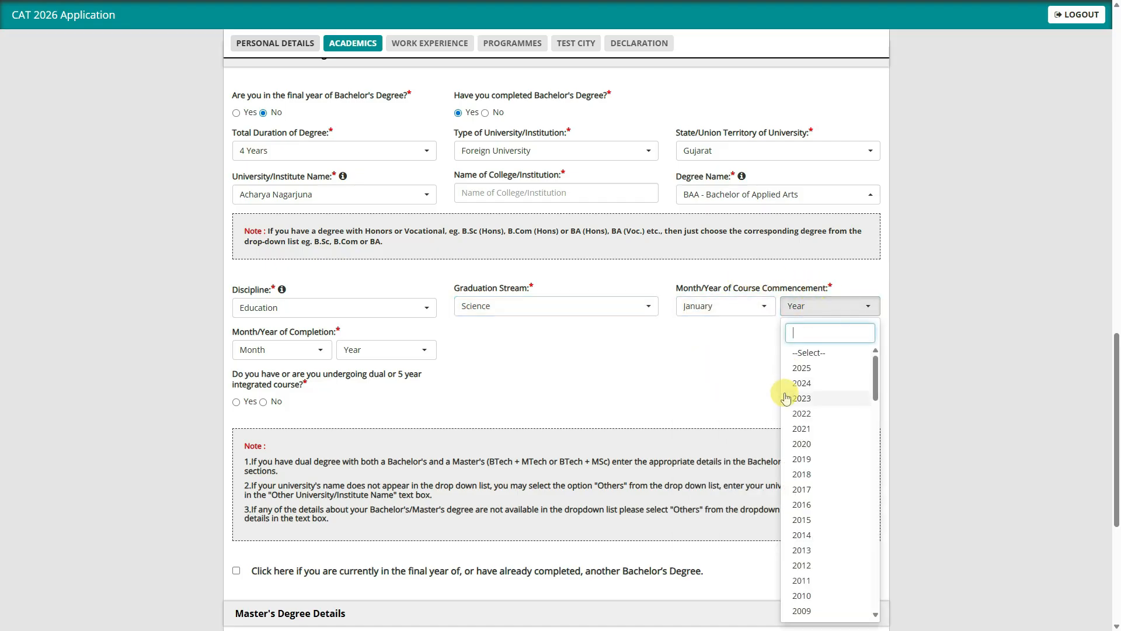
{"action": "left_click", "coordinate": [797, 402]}
{"action": "left_click", "coordinate": [309, 354]}
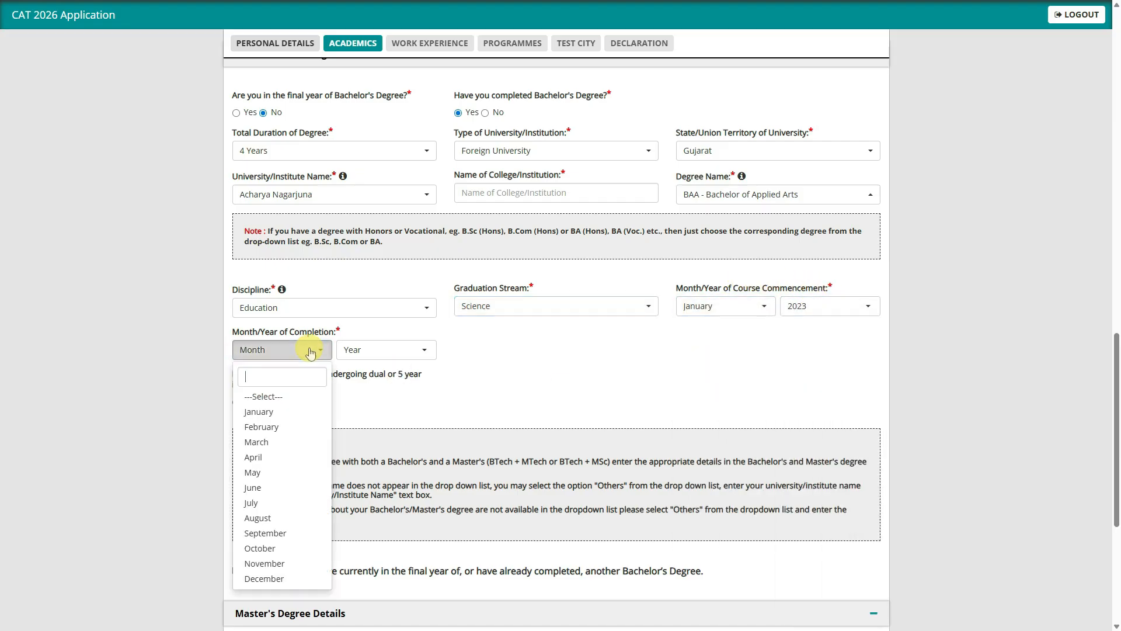
{"action": "left_click", "coordinate": [305, 426]}
{"action": "left_click", "coordinate": [383, 349]}
{"action": "left_click", "coordinate": [388, 289]}
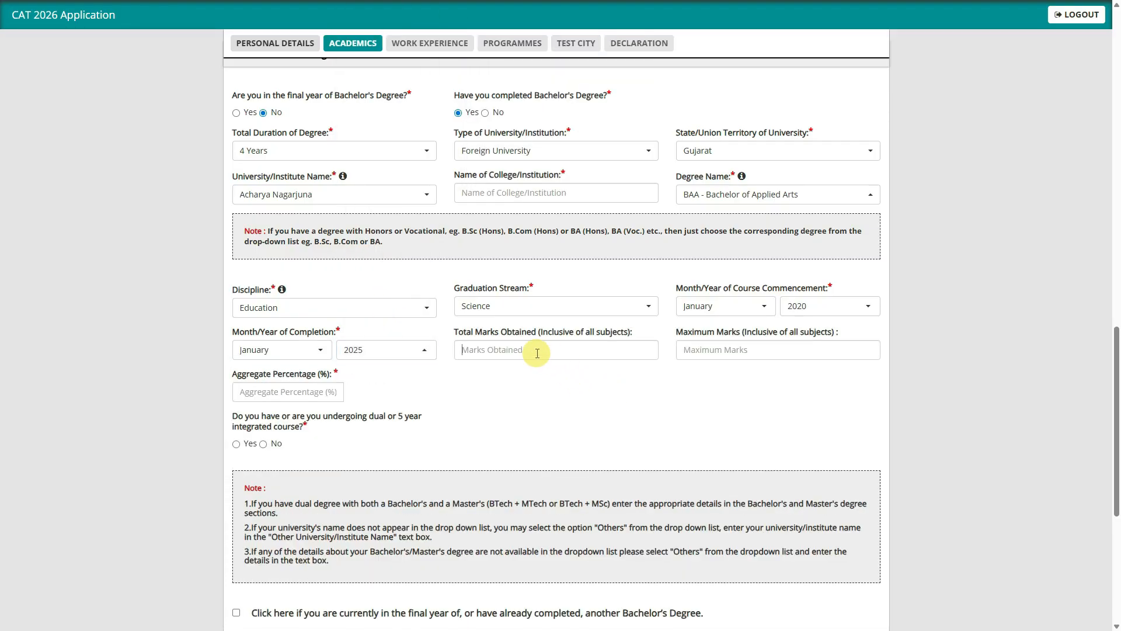
{"action": "left_click", "coordinate": [536, 352]}
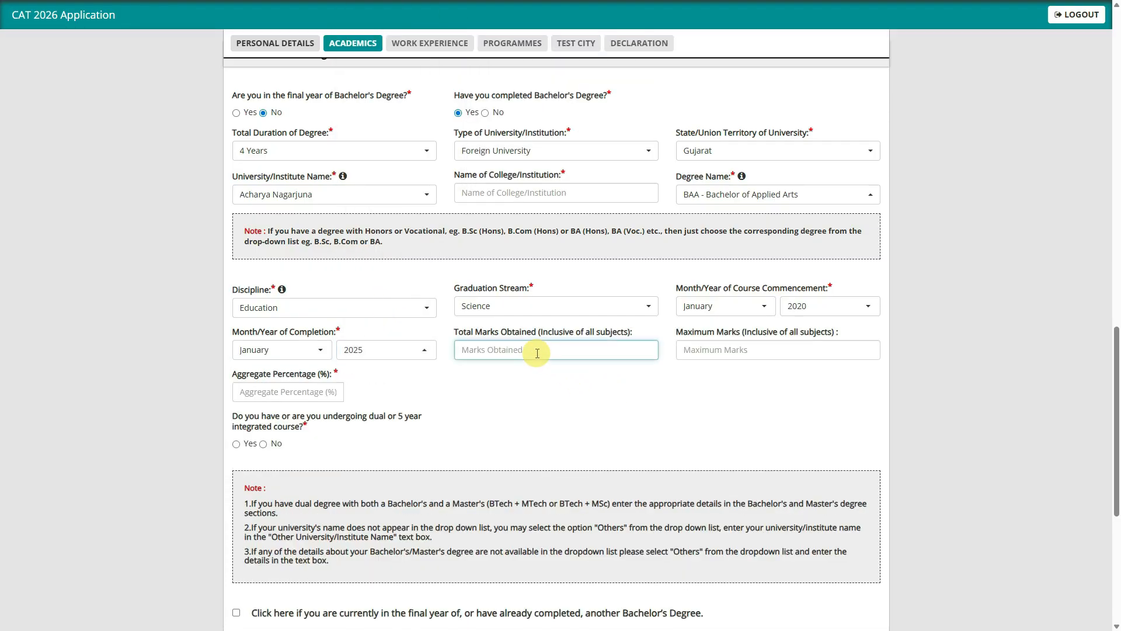
{"action": "left_click", "coordinate": [727, 350]}
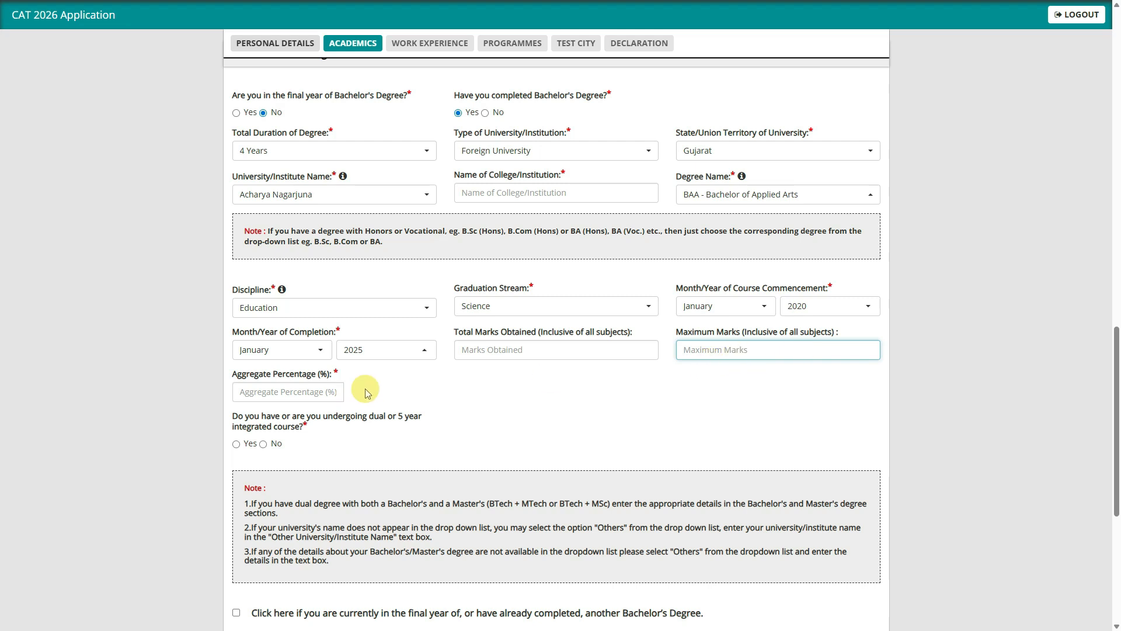
{"action": "left_click", "coordinate": [277, 394]}
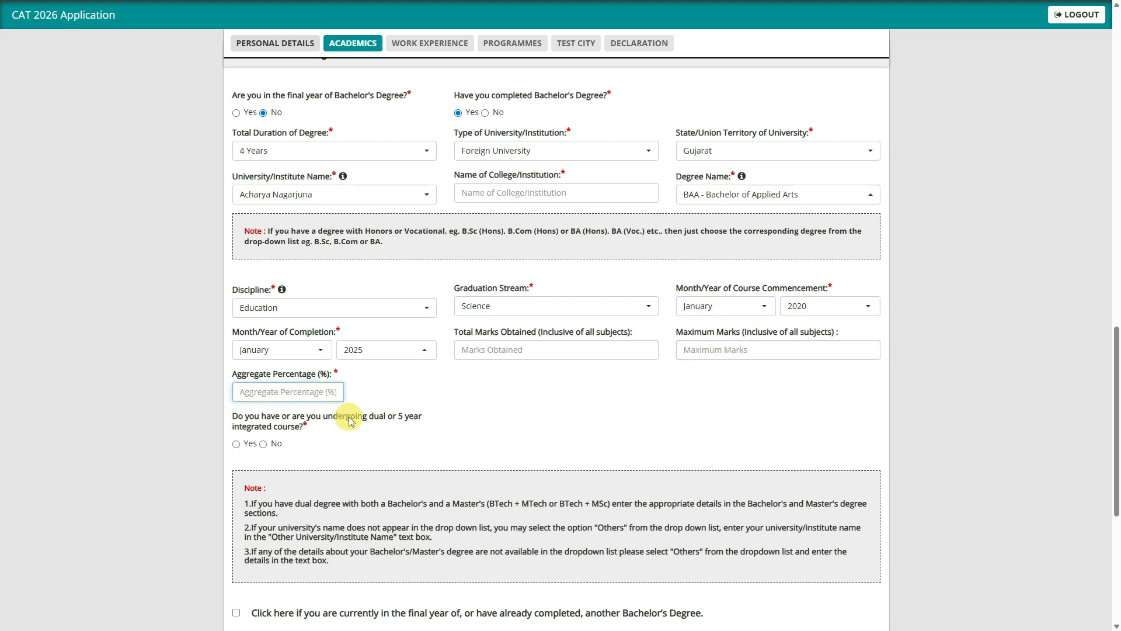
Answer No to having or undergoing a dual or 5 year integrated course and No to entering Master's Degree details.
{"action": "left_click", "coordinate": [263, 443]}
{"action": "scroll", "coordinate": [385, 441], "scroll_direction": "down", "scroll_amount": 5}
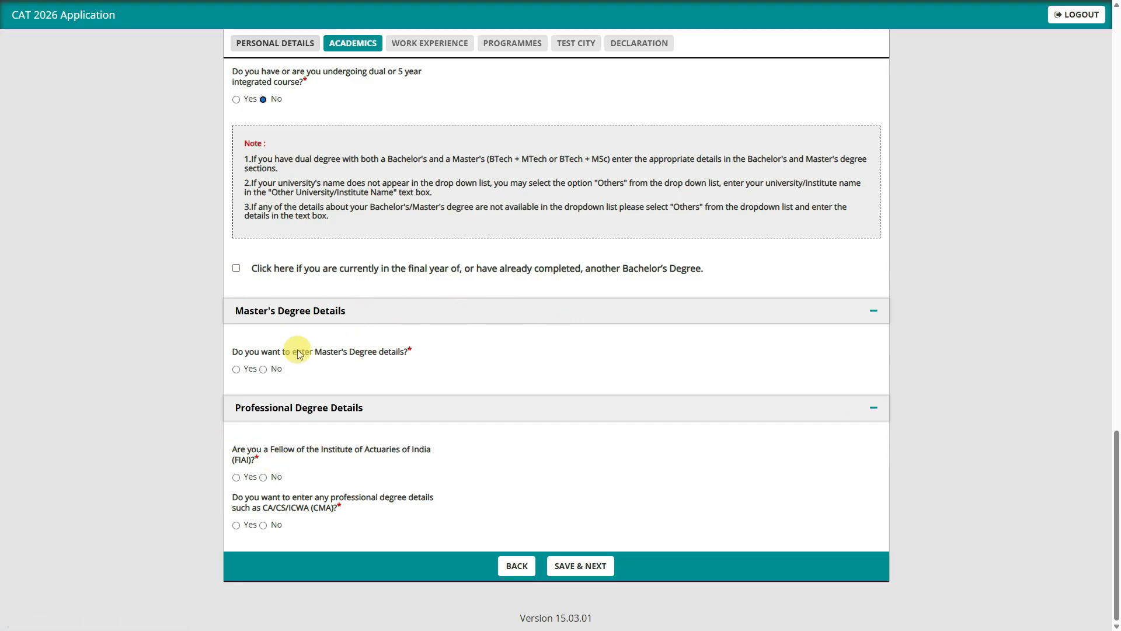
{"action": "left_click", "coordinate": [237, 369]}
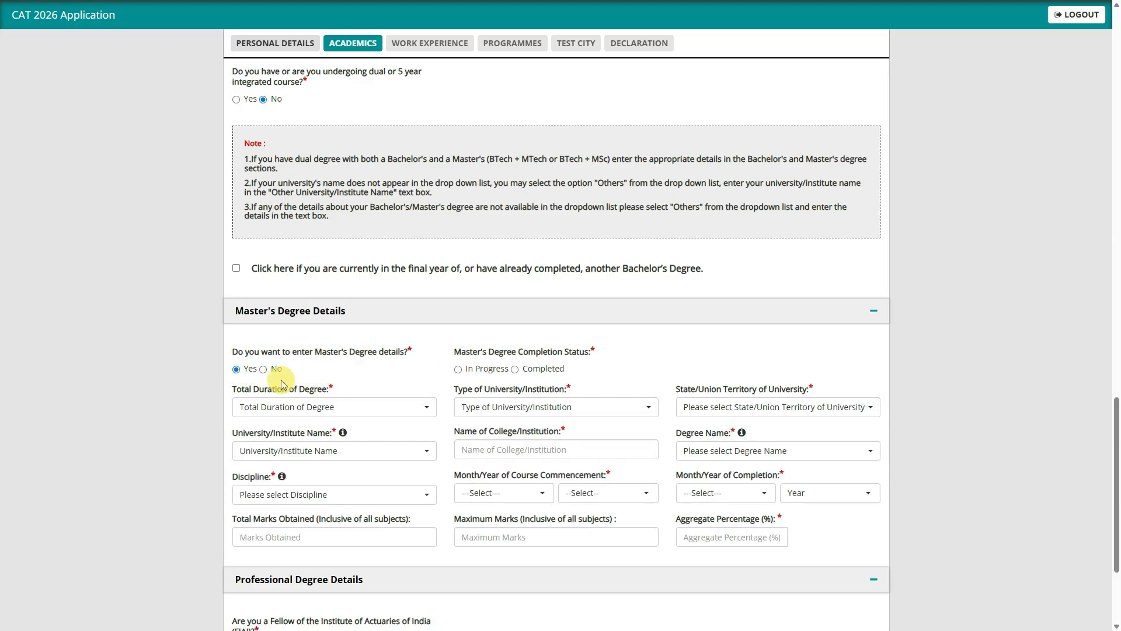
{"action": "left_click", "coordinate": [264, 370]}
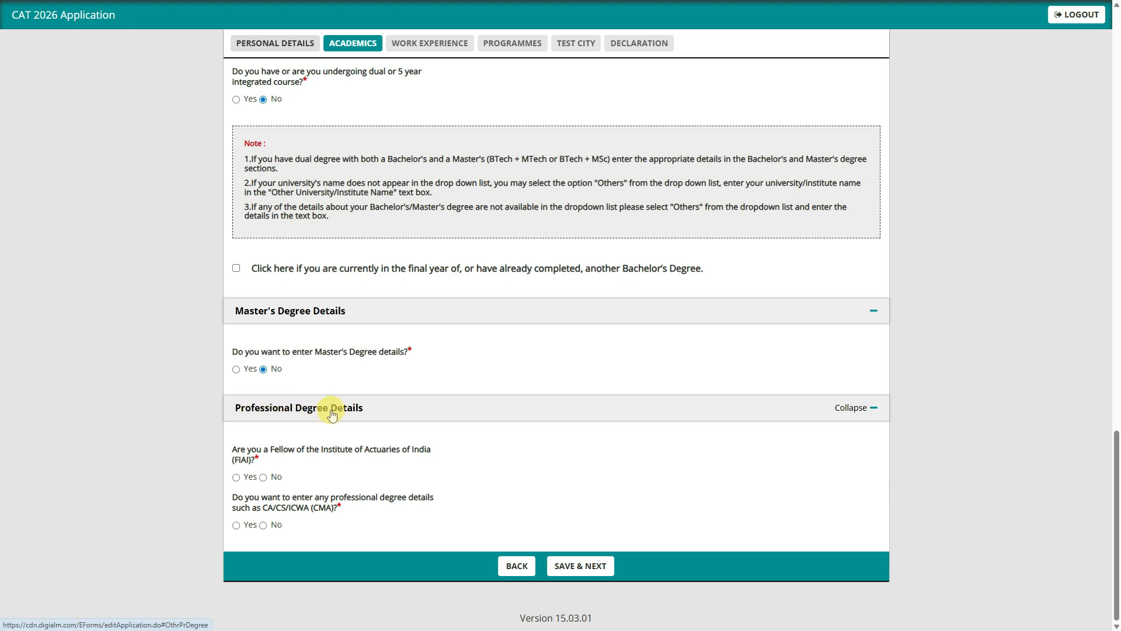
Answer No to being an FIAI Fellow and to entering professional degree details, and save the Academics section.
{"action": "left_click", "coordinate": [263, 477]}
{"action": "left_click", "coordinate": [273, 528]}
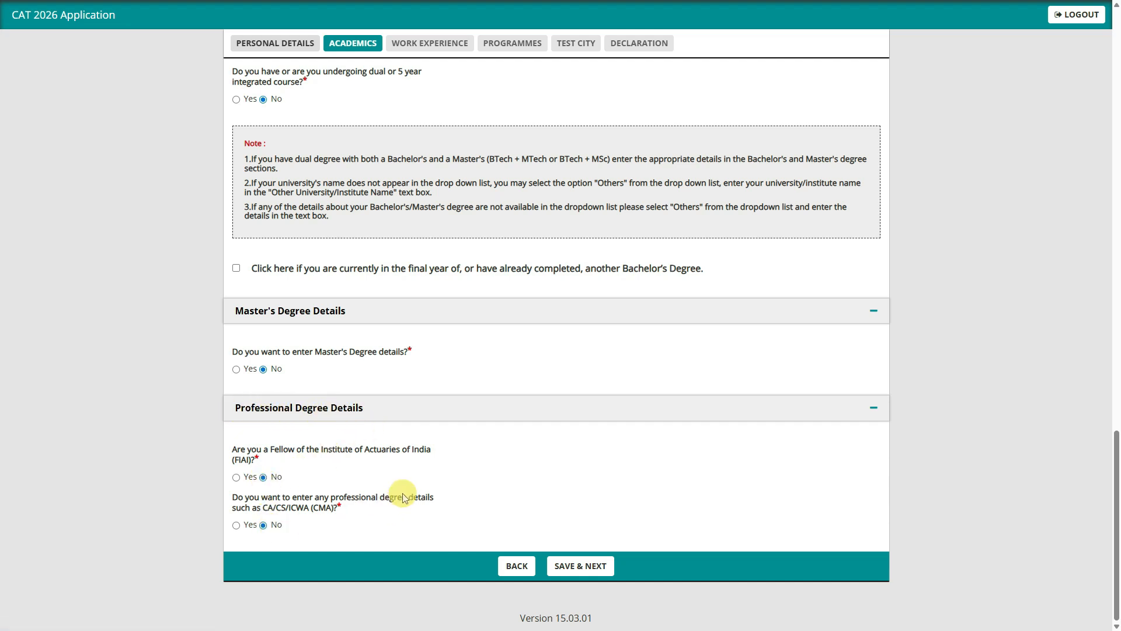
{"action": "left_click", "coordinate": [592, 575]}
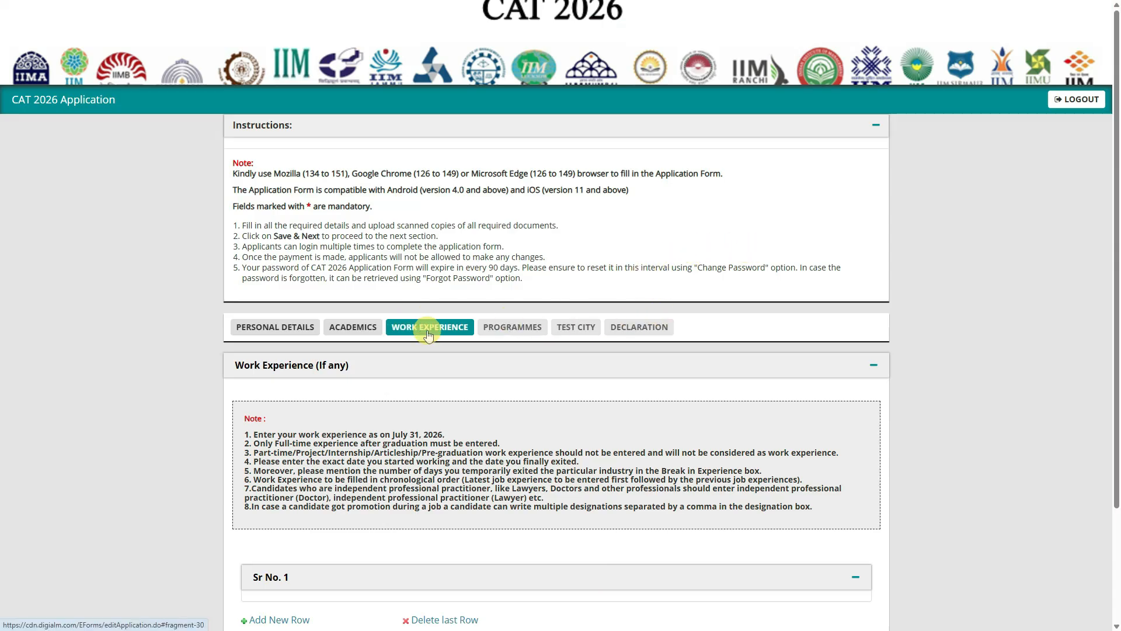
Save the Work Experience section without adding any entry and continue to the Programmes section.
{"action": "scroll", "coordinate": [520, 331], "scroll_direction": "down", "scroll_amount": 3}
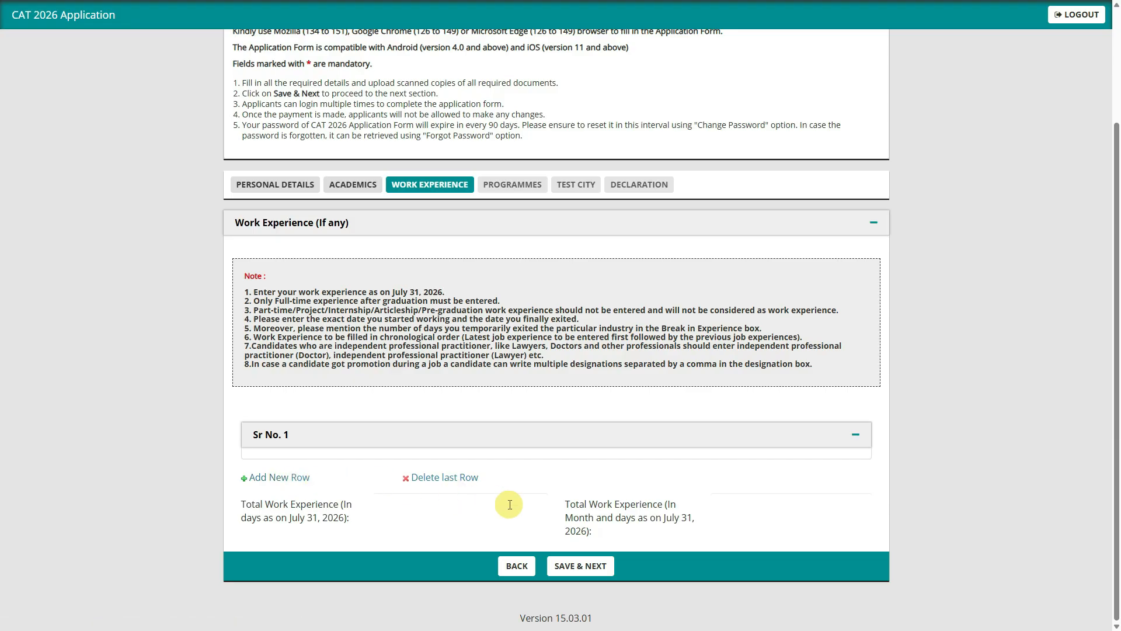
{"action": "left_click", "coordinate": [586, 570]}
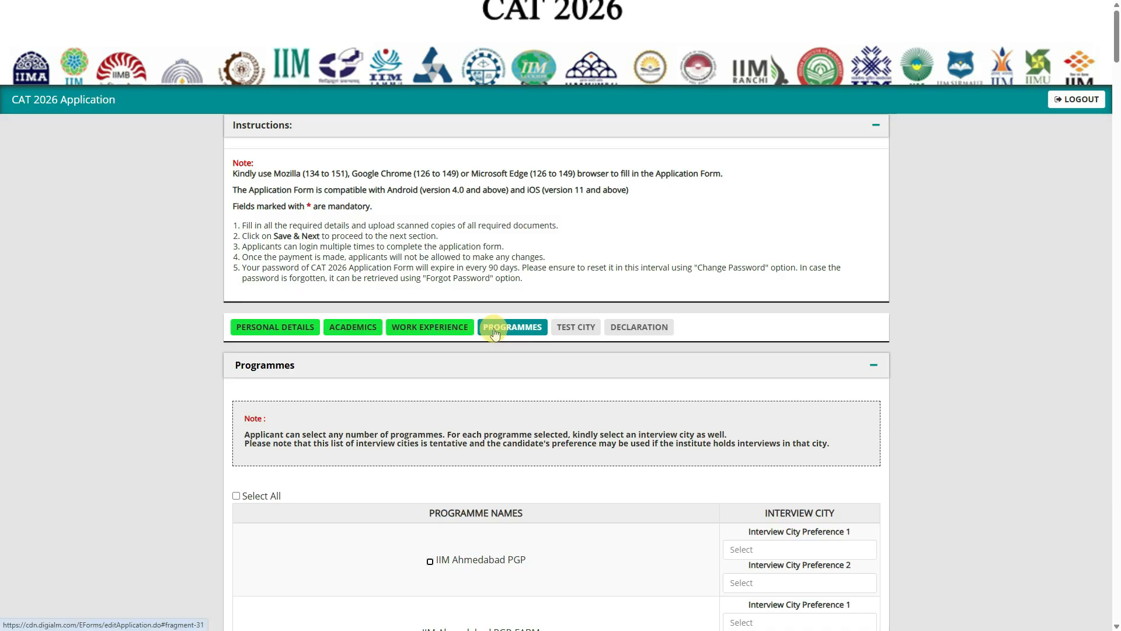
Select the IIM Ahmedabad PGP programme with Ahmedabad as first and Delhi as second interview city preference.
{"action": "scroll", "coordinate": [529, 328], "scroll_direction": "down", "scroll_amount": 4}
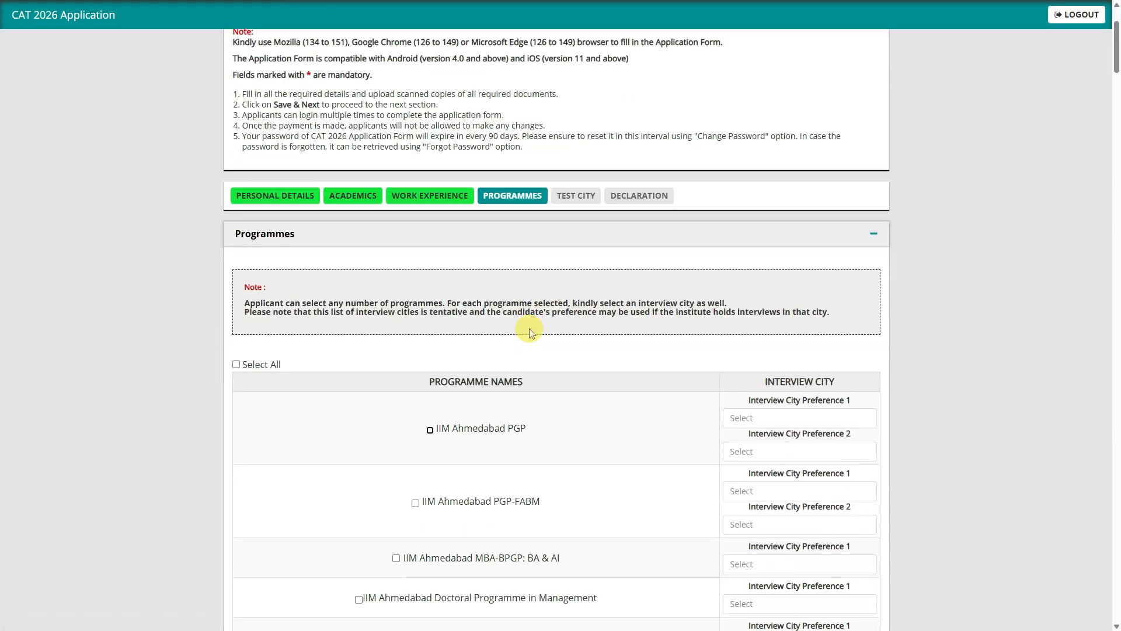
{"action": "scroll", "coordinate": [506, 299], "scroll_direction": "down", "scroll_amount": 4}
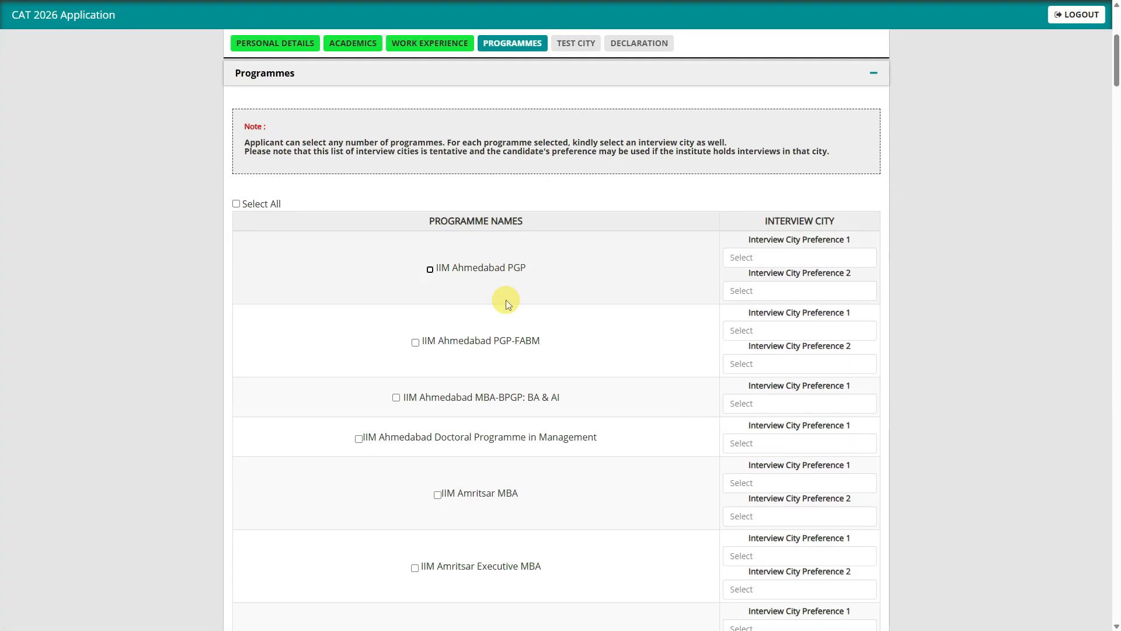
{"action": "scroll", "coordinate": [516, 272], "scroll_direction": "down", "scroll_amount": 12}
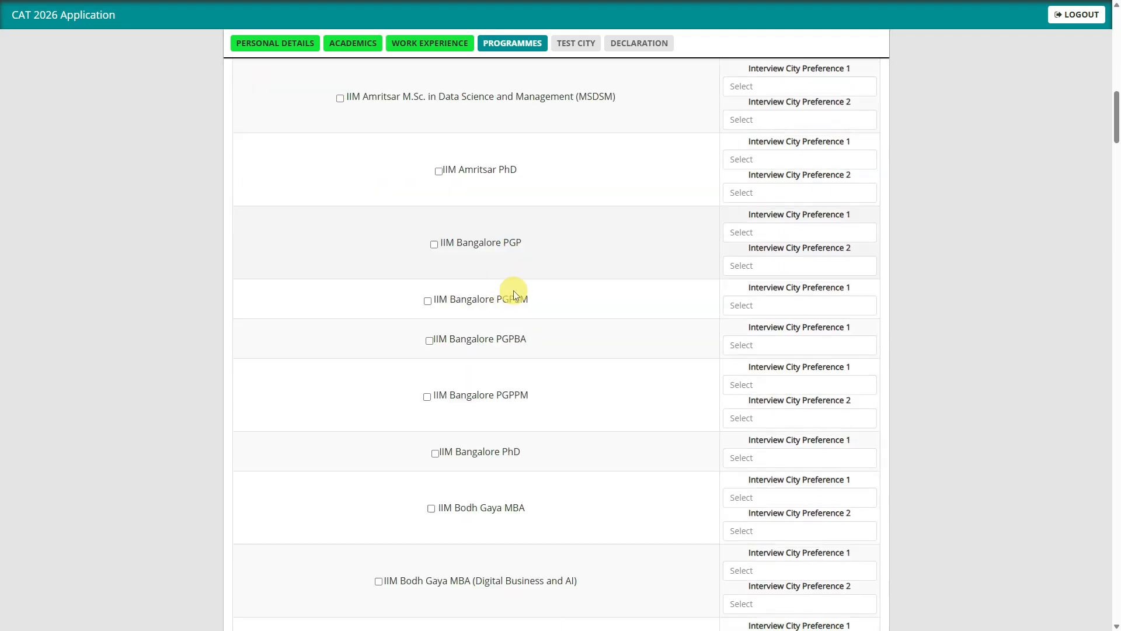
{"action": "scroll", "coordinate": [502, 351], "scroll_direction": "up", "scroll_amount": 9}
{"action": "scroll", "coordinate": [503, 345], "scroll_direction": "up", "scroll_amount": 10}
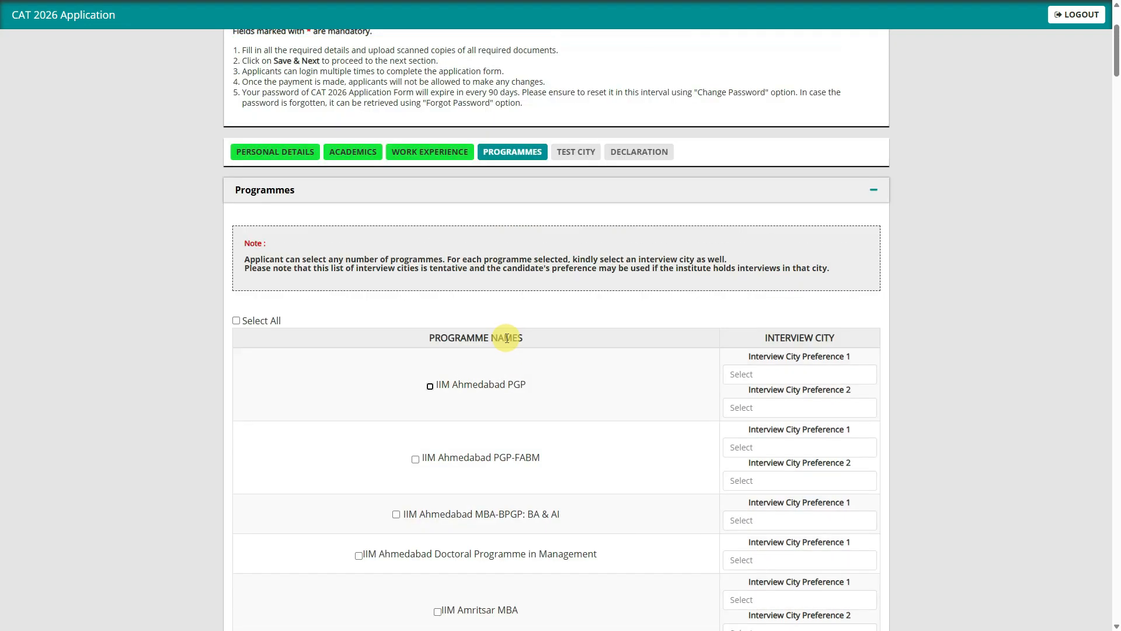
{"action": "scroll", "coordinate": [502, 338], "scroll_direction": "down", "scroll_amount": 3}
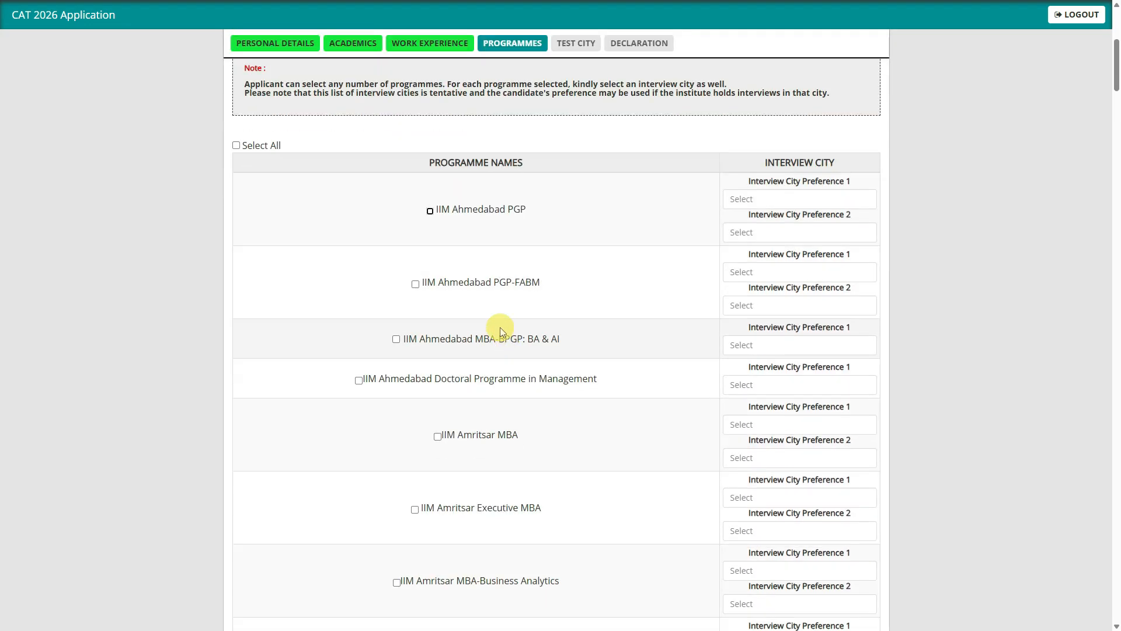
{"action": "left_click", "coordinate": [432, 214]}
{"action": "left_click", "coordinate": [746, 201]}
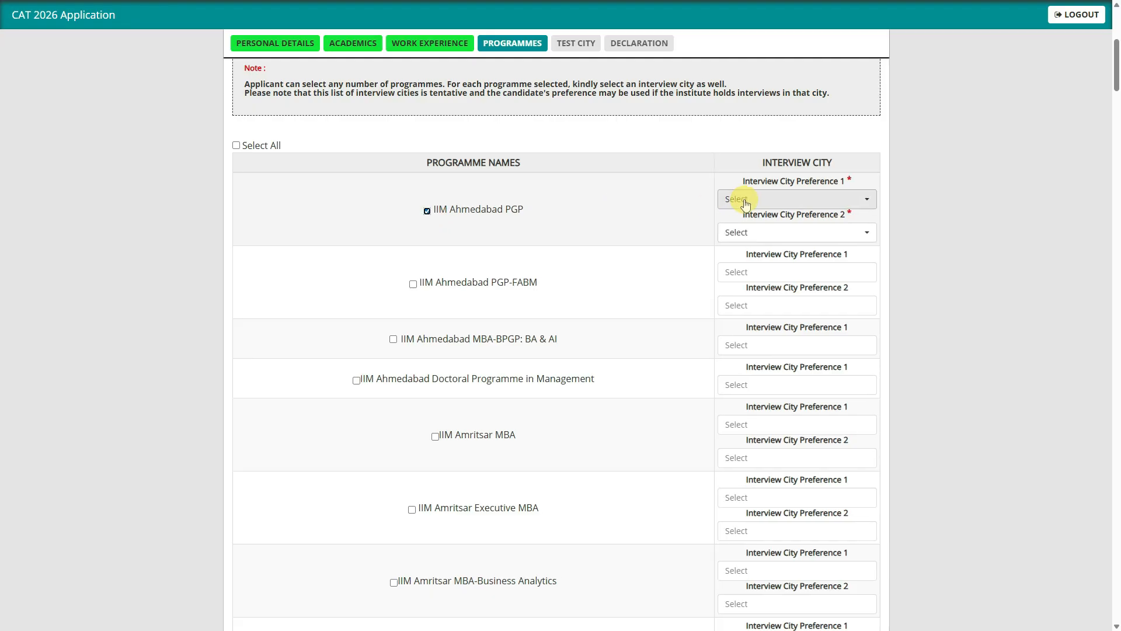
{"action": "left_click", "coordinate": [790, 198]}
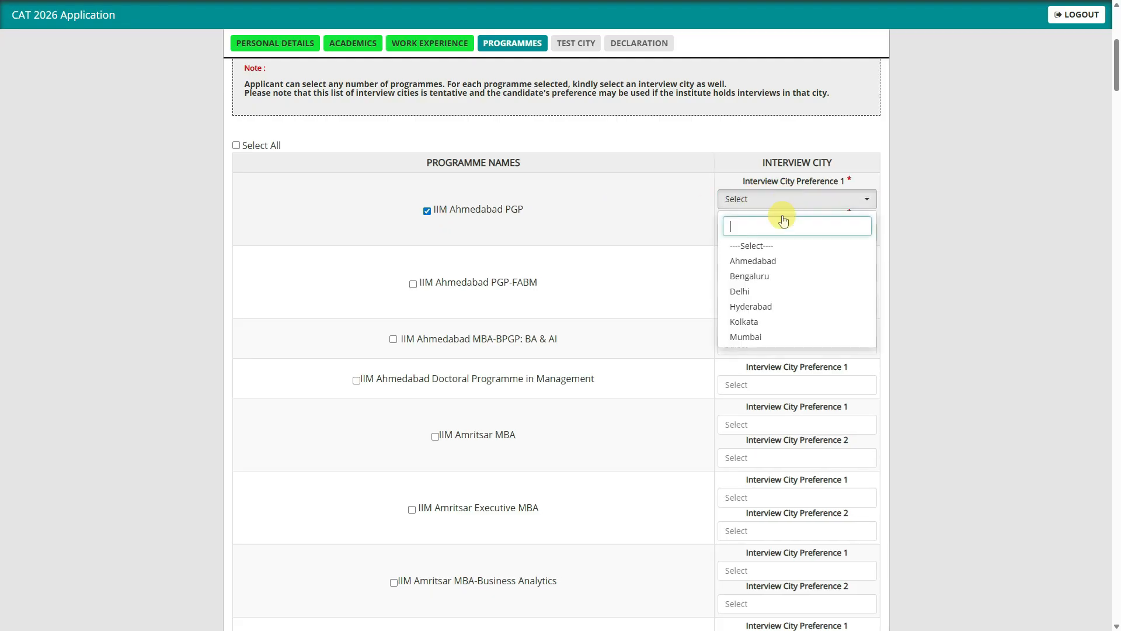
{"action": "left_click", "coordinate": [755, 258]}
{"action": "left_click", "coordinate": [790, 234]}
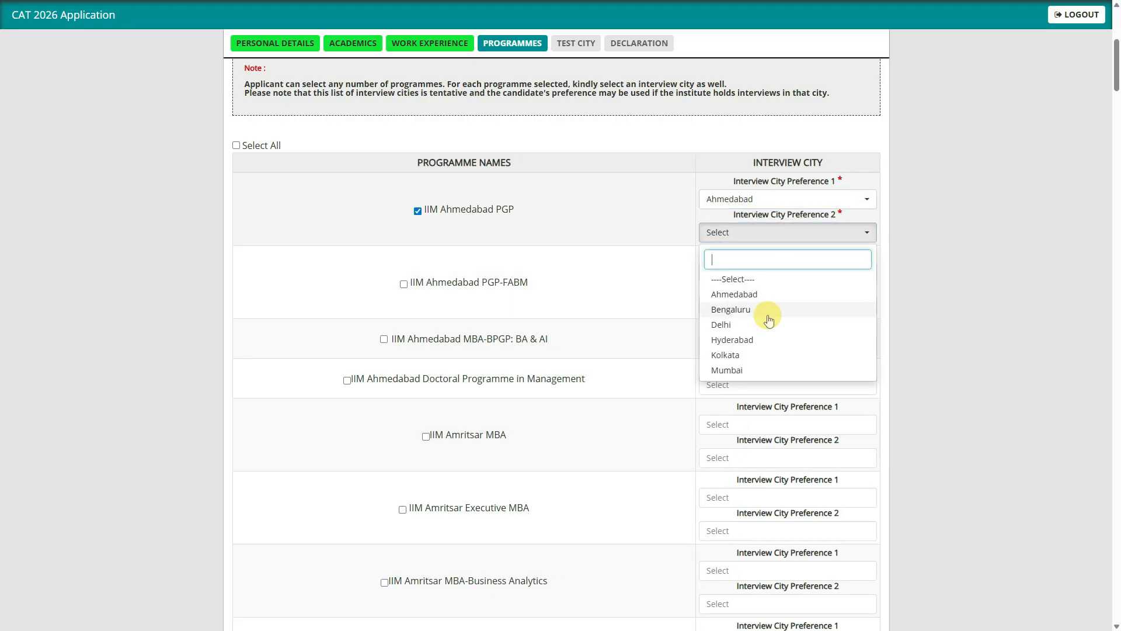
{"action": "left_click", "coordinate": [761, 327]}
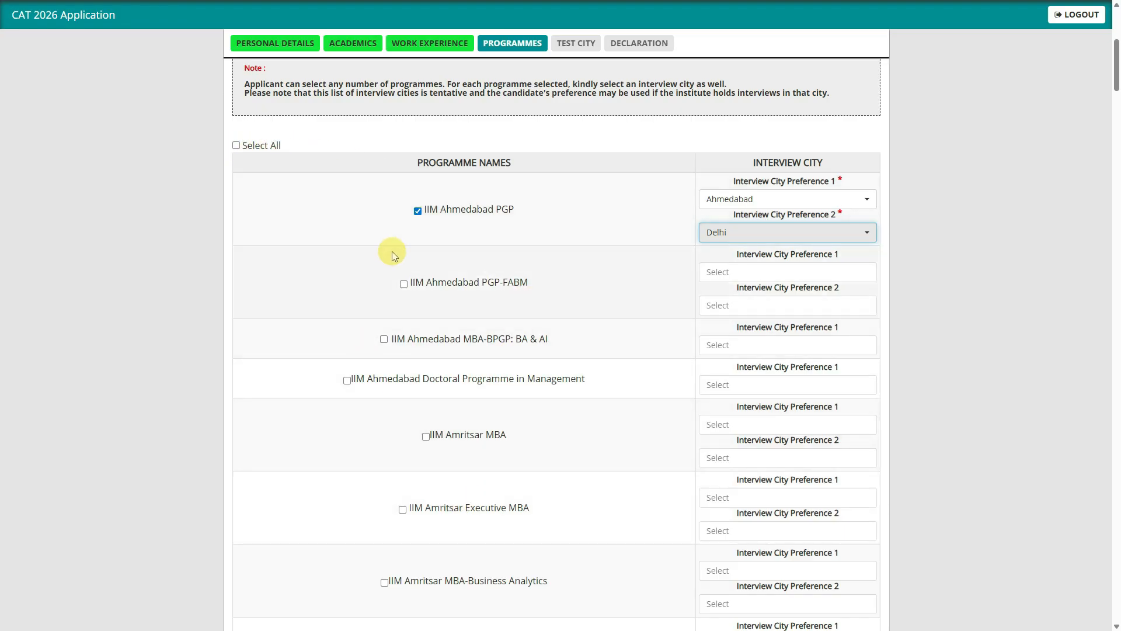
Save the programme selection and continue to the Test City preferences.
{"action": "key", "text": "End"}
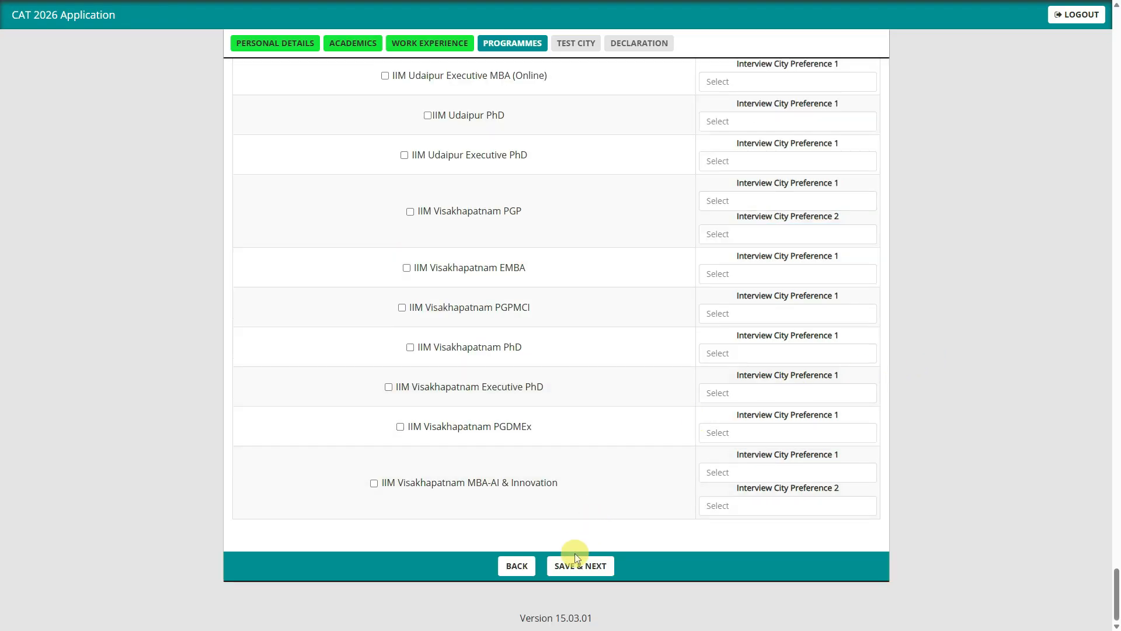
{"action": "left_click", "coordinate": [580, 571]}
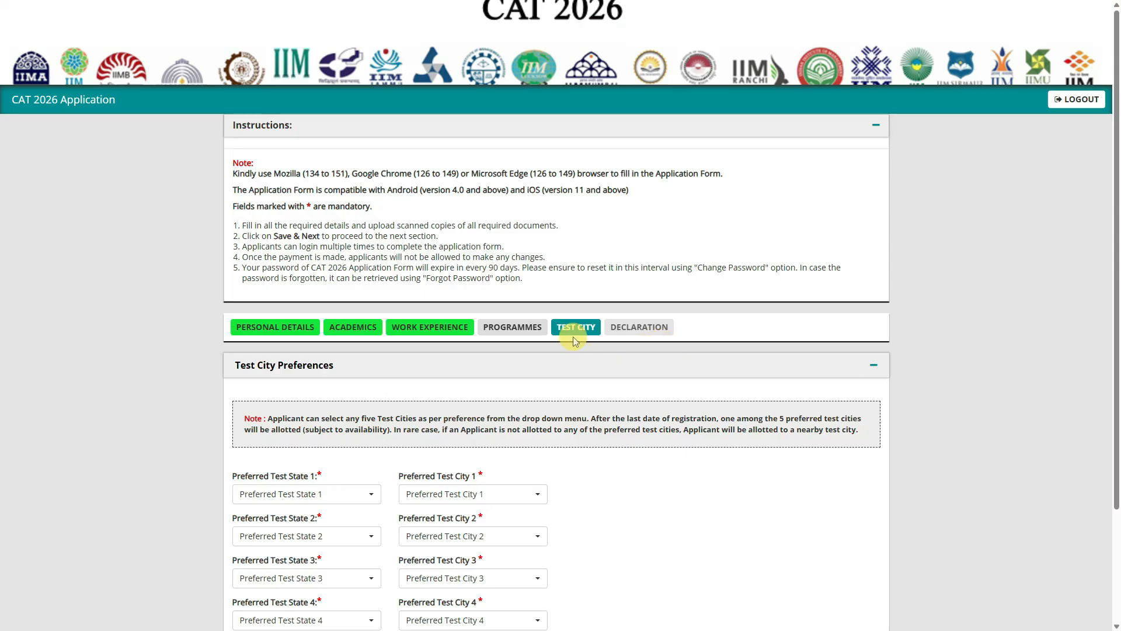
{"action": "key", "text": "End"}
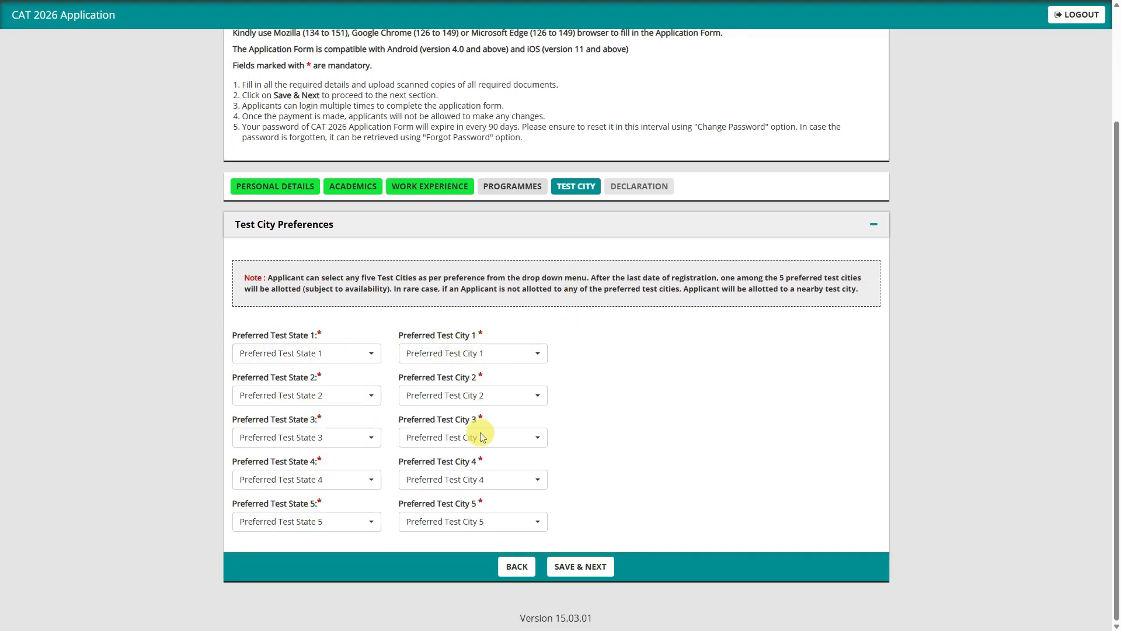
Choose Gandhinagar in Gujarat as first test city preference and Faridabad-Gurugram in Haryana as second.
{"action": "left_click", "coordinate": [309, 354]}
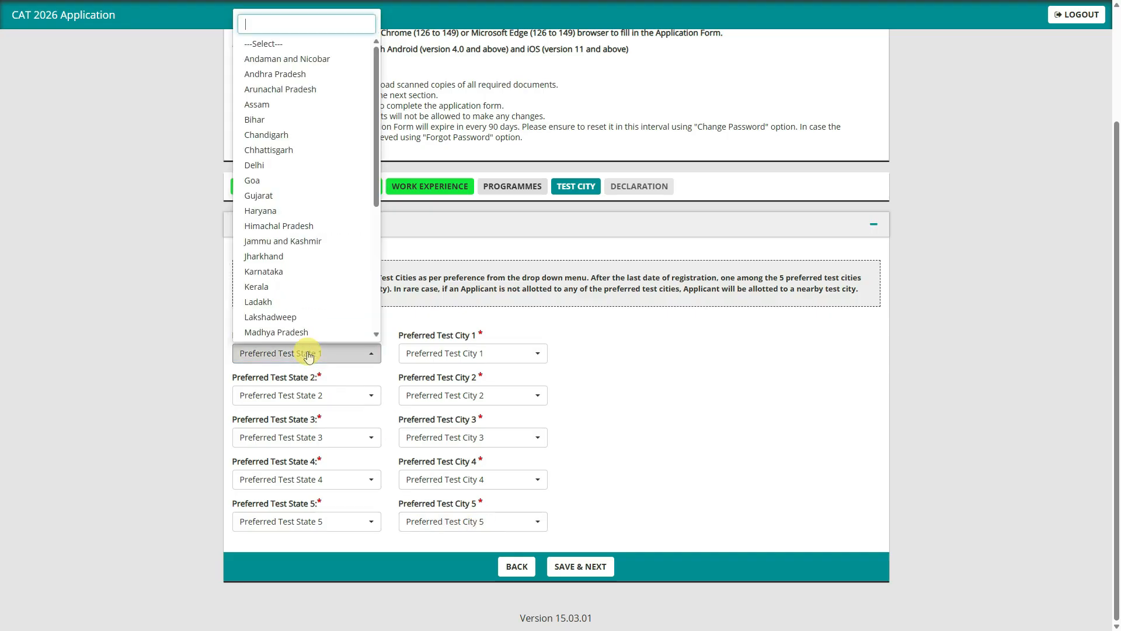
{"action": "left_click", "coordinate": [275, 195]}
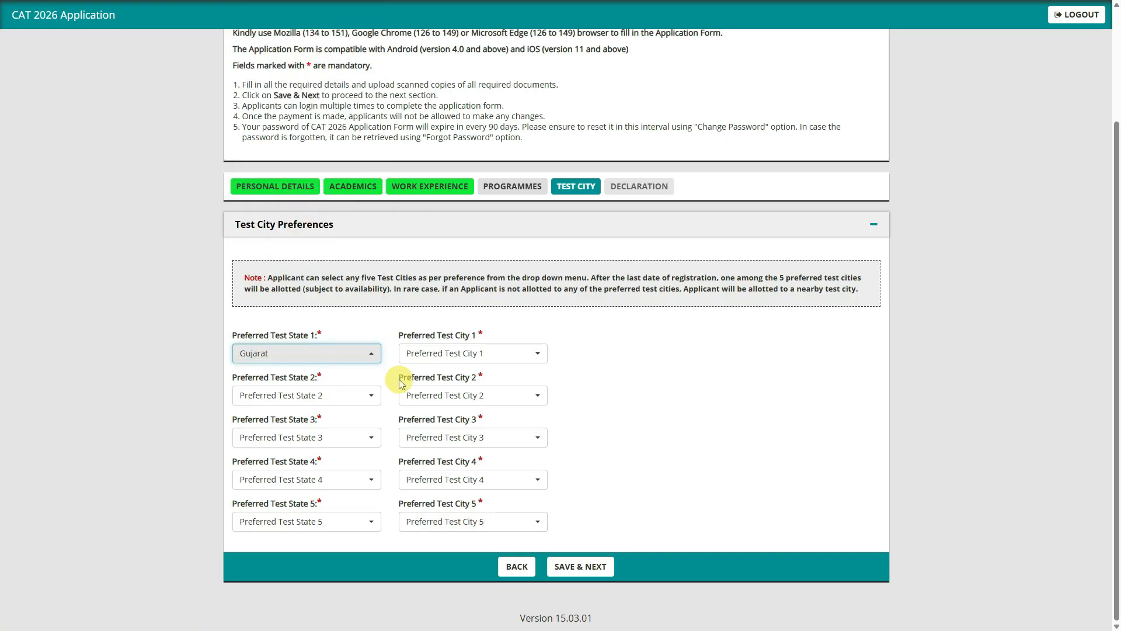
{"action": "left_click", "coordinate": [441, 353]}
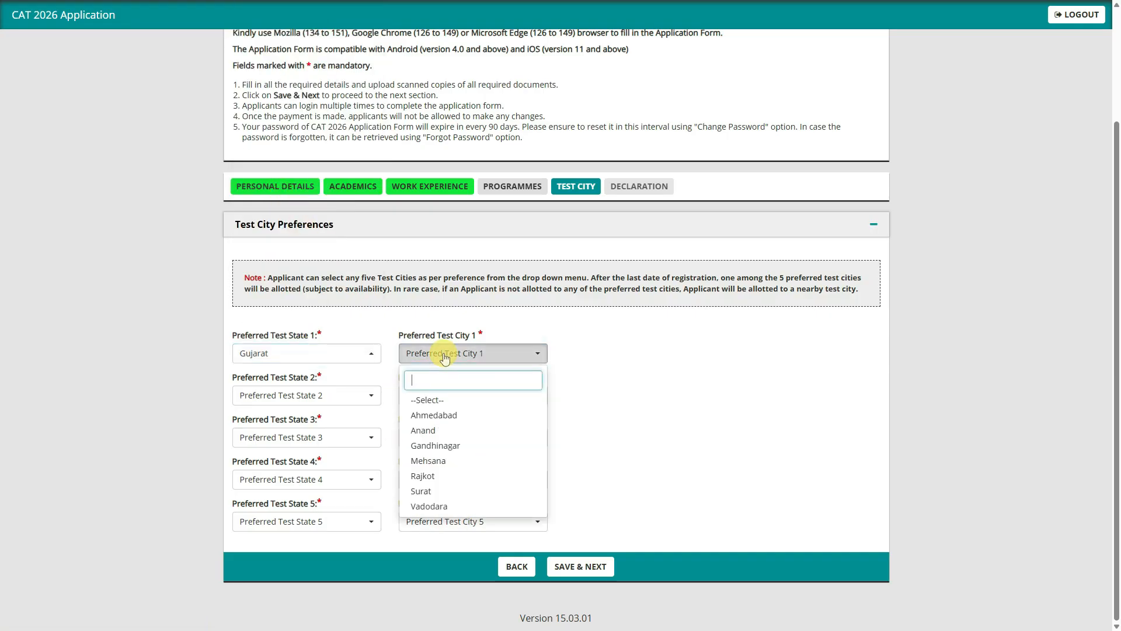
{"action": "left_click", "coordinate": [457, 444]}
{"action": "left_click", "coordinate": [338, 398]}
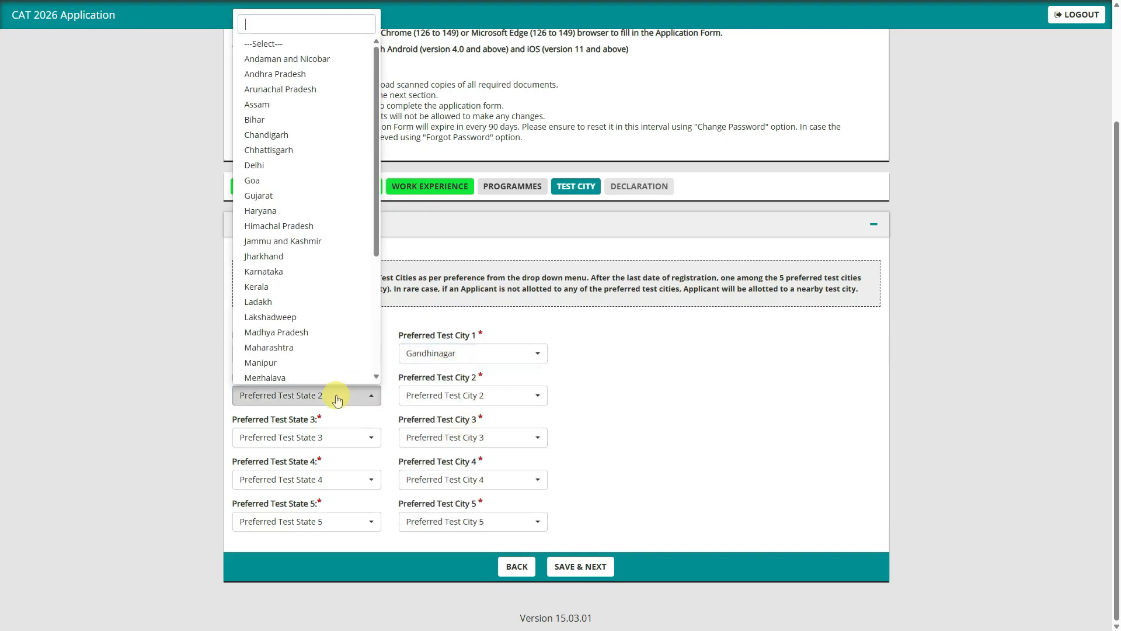
{"action": "left_click", "coordinate": [295, 211]}
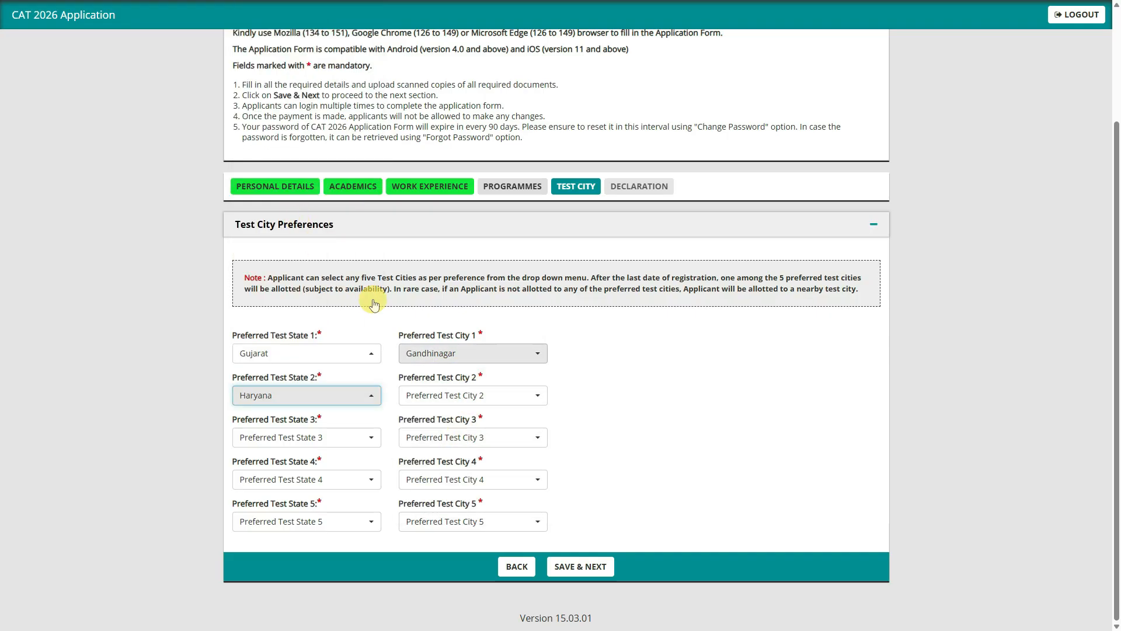
{"action": "left_click", "coordinate": [431, 395]}
{"action": "left_click", "coordinate": [432, 470]}
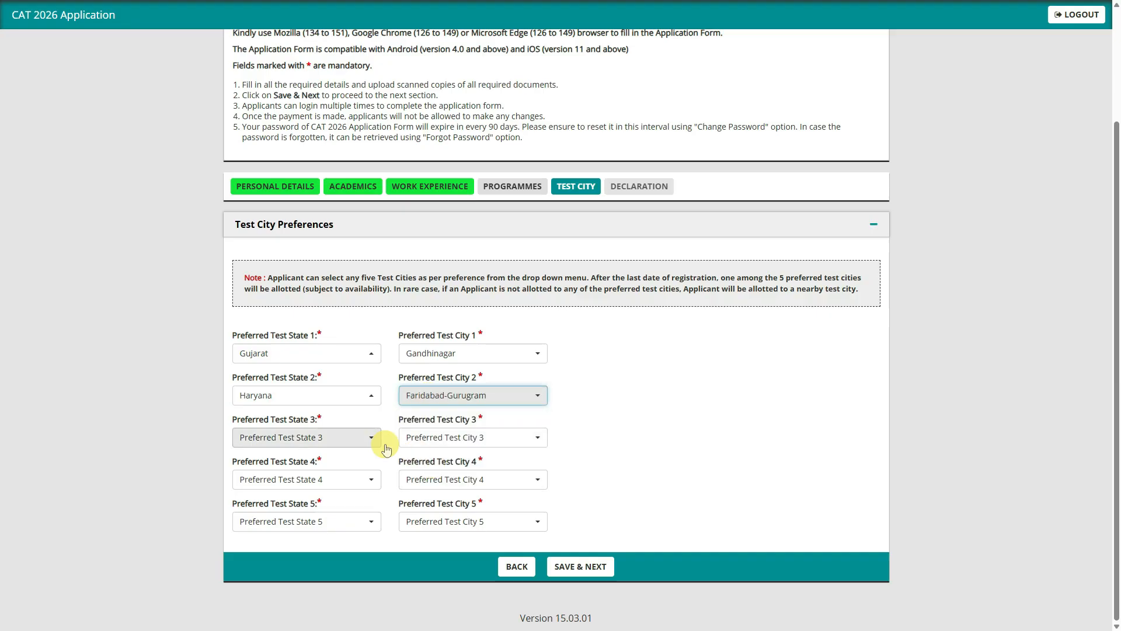
Choose Wardha in Maharashtra as third test city preference and Dhenkanal in Odisha as fourth.
{"action": "left_click", "coordinate": [377, 438]}
{"action": "left_click", "coordinate": [350, 353]}
{"action": "left_click", "coordinate": [459, 443]}
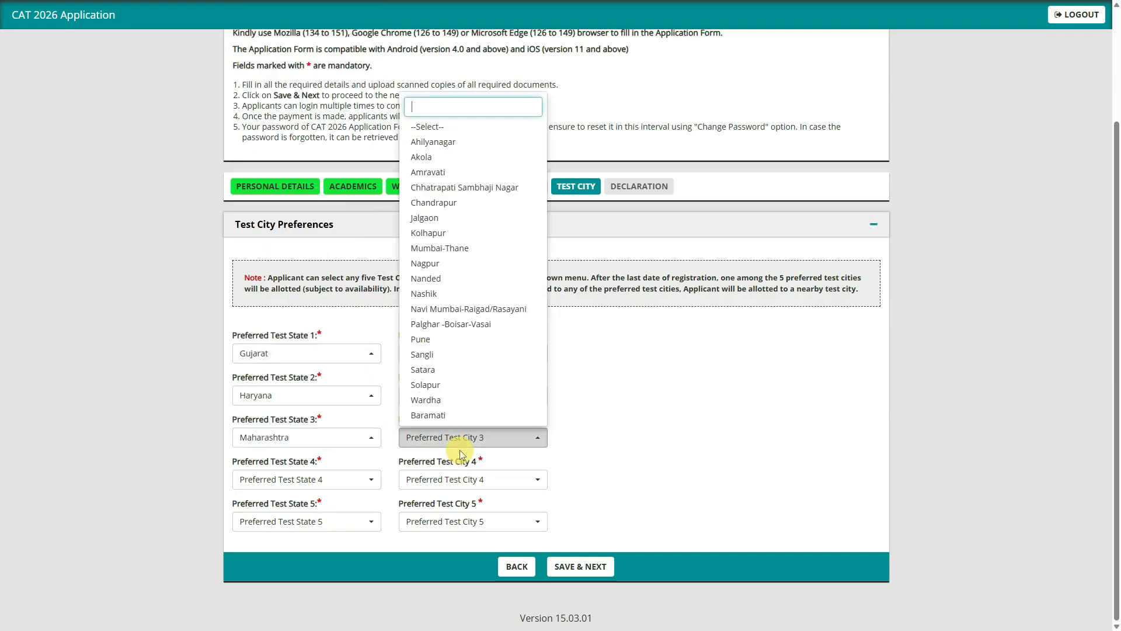
{"action": "left_click", "coordinate": [426, 399]}
{"action": "left_click", "coordinate": [304, 479]}
{"action": "left_click", "coordinate": [275, 416]}
{"action": "left_click", "coordinate": [439, 478]}
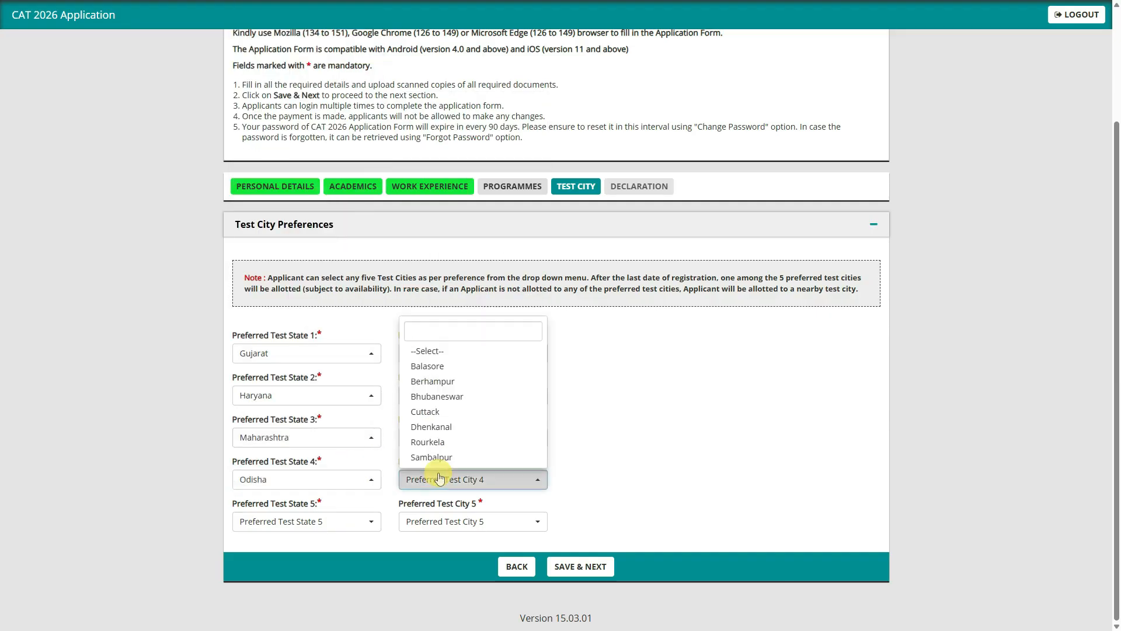
{"action": "left_click", "coordinate": [431, 426]}
Choose Patiala in Punjab as fifth test city preference and save the section to continue to the Declaration.
{"action": "left_click", "coordinate": [350, 522]}
{"action": "left_click", "coordinate": [354, 458]}
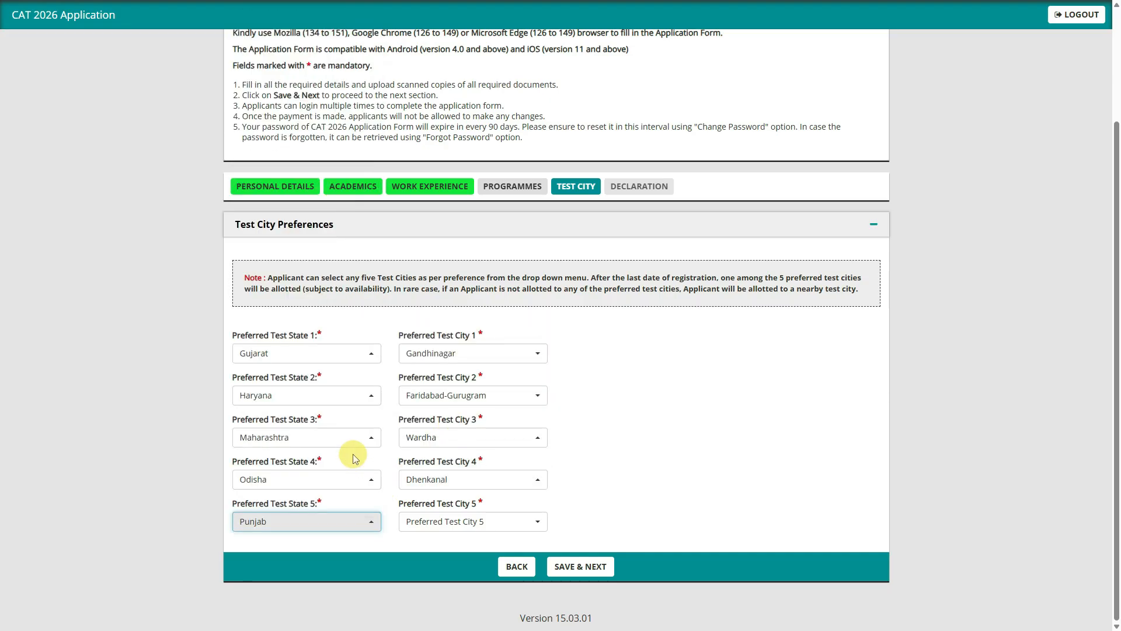
{"action": "left_click", "coordinate": [450, 522]}
{"action": "left_click", "coordinate": [449, 499]}
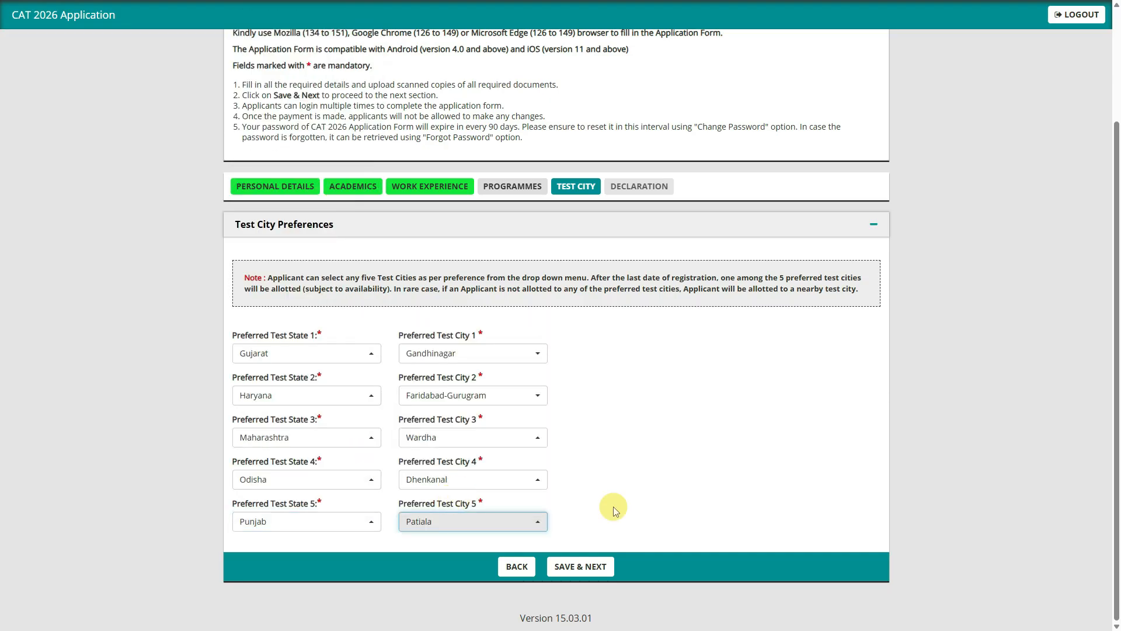
{"action": "left_click", "coordinate": [581, 571]}
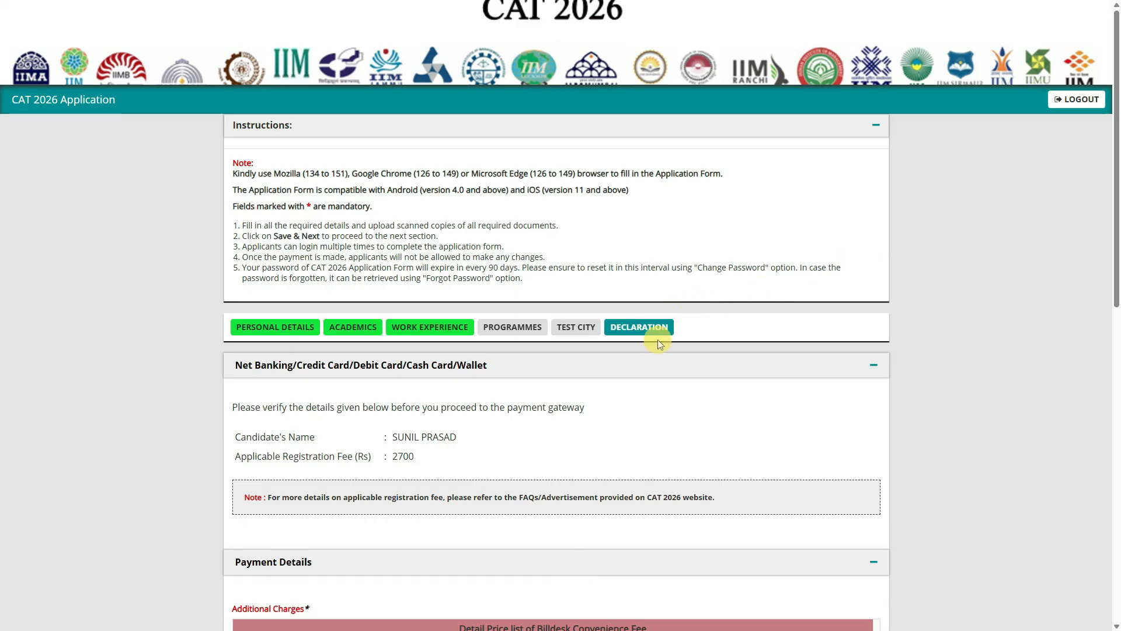
Review the registration fee and payment charges, and accept both the application declaration and the online payment terms.
{"action": "scroll", "coordinate": [667, 347], "scroll_direction": "down", "scroll_amount": 1}
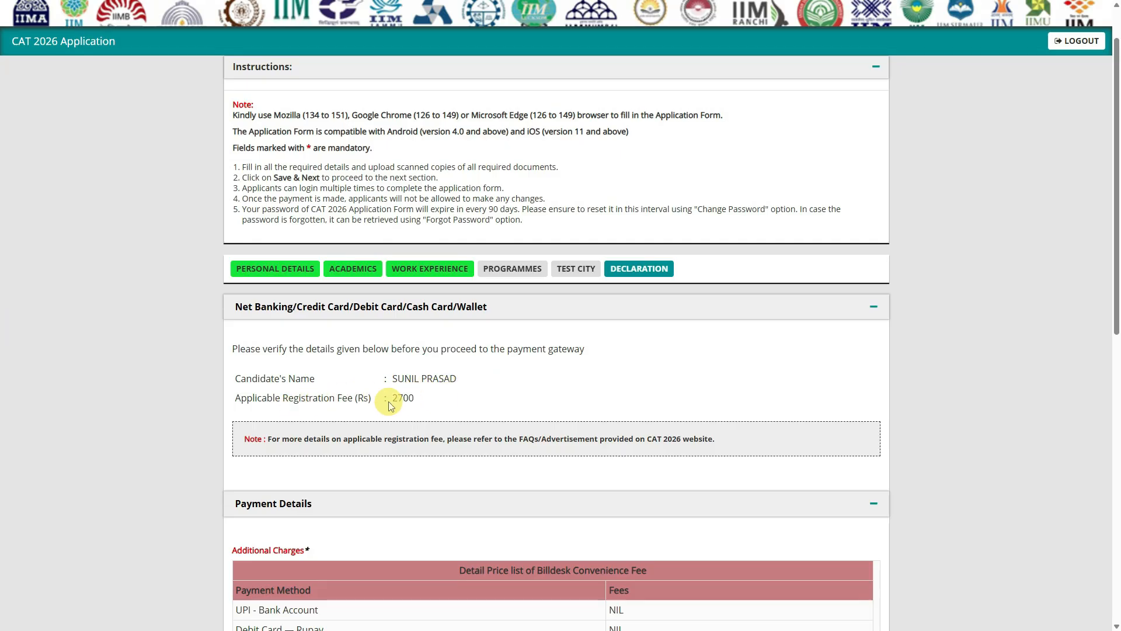
{"action": "scroll", "coordinate": [455, 395], "scroll_direction": "down", "scroll_amount": 3}
{"action": "scroll", "coordinate": [460, 394], "scroll_direction": "up", "scroll_amount": 3}
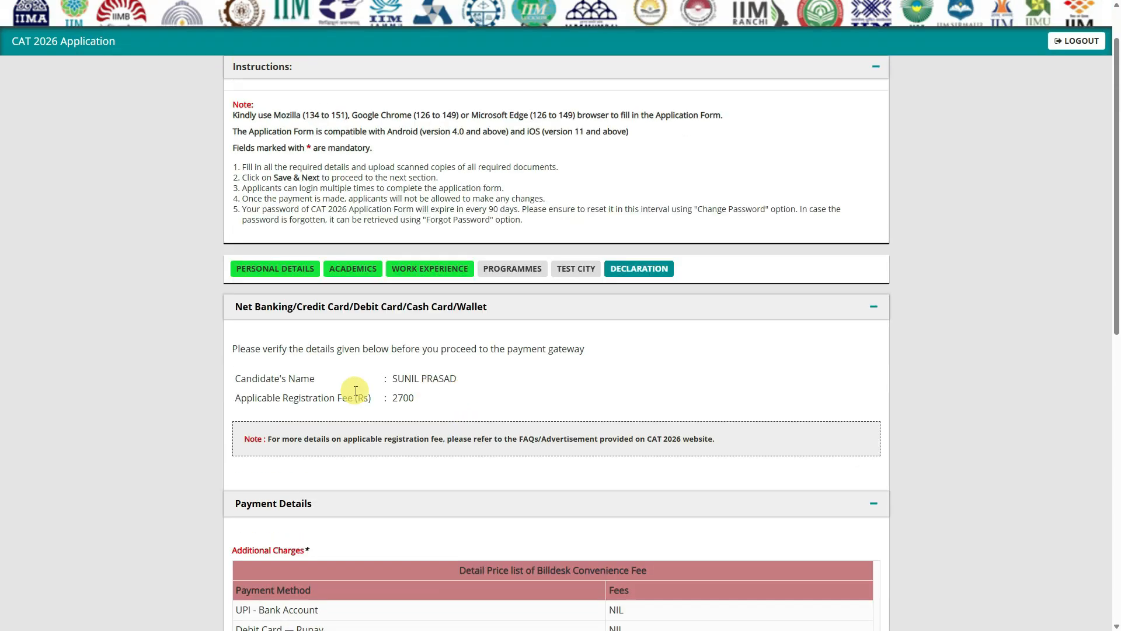
{"action": "scroll", "coordinate": [514, 400], "scroll_direction": "down", "scroll_amount": 6}
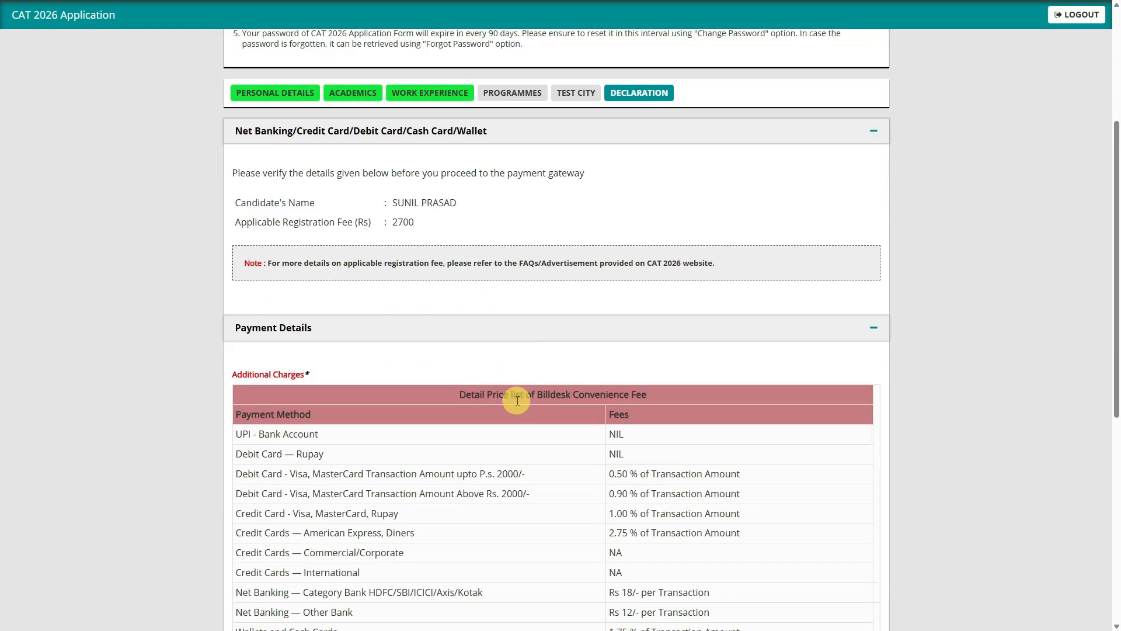
{"action": "scroll", "coordinate": [520, 394], "scroll_direction": "down", "scroll_amount": 4}
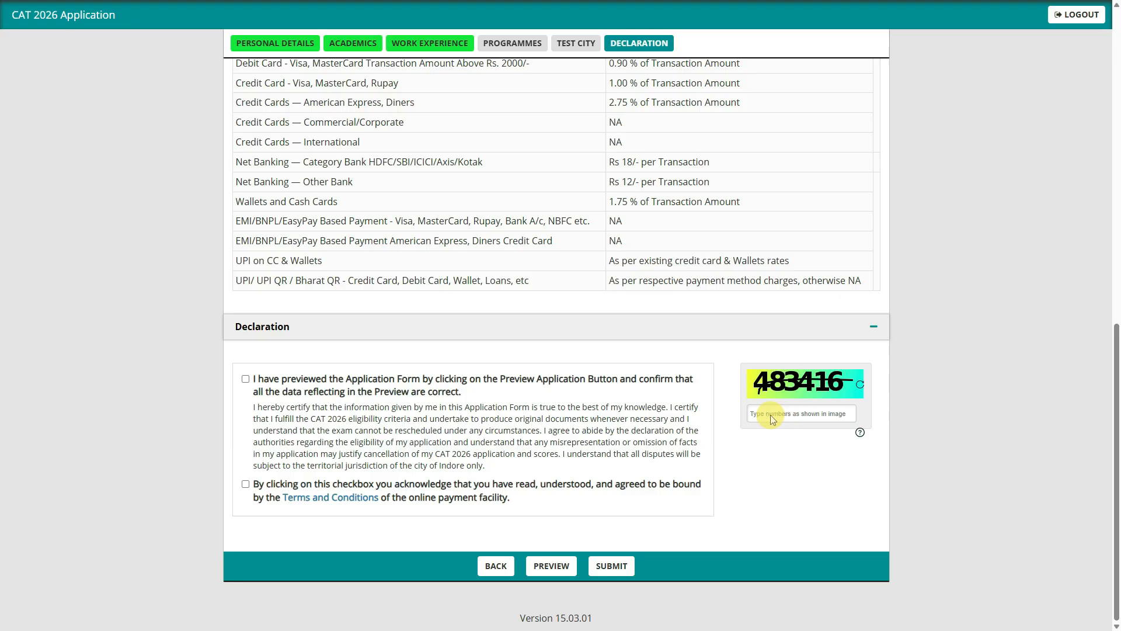
{"action": "left_click", "coordinate": [246, 379]}
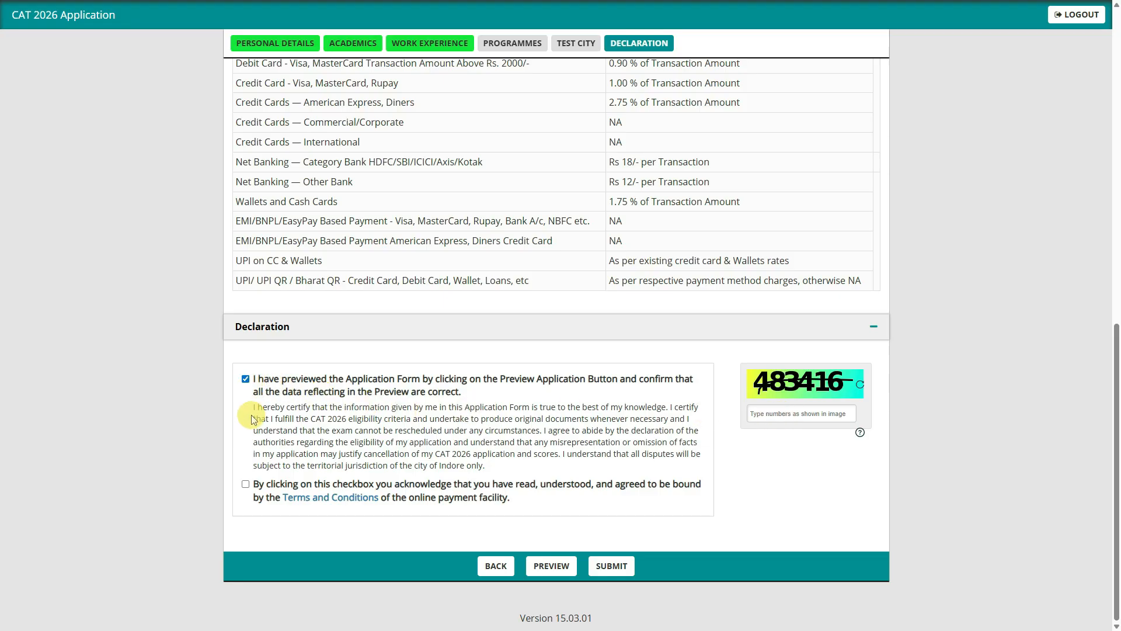
{"action": "left_click", "coordinate": [252, 480]}
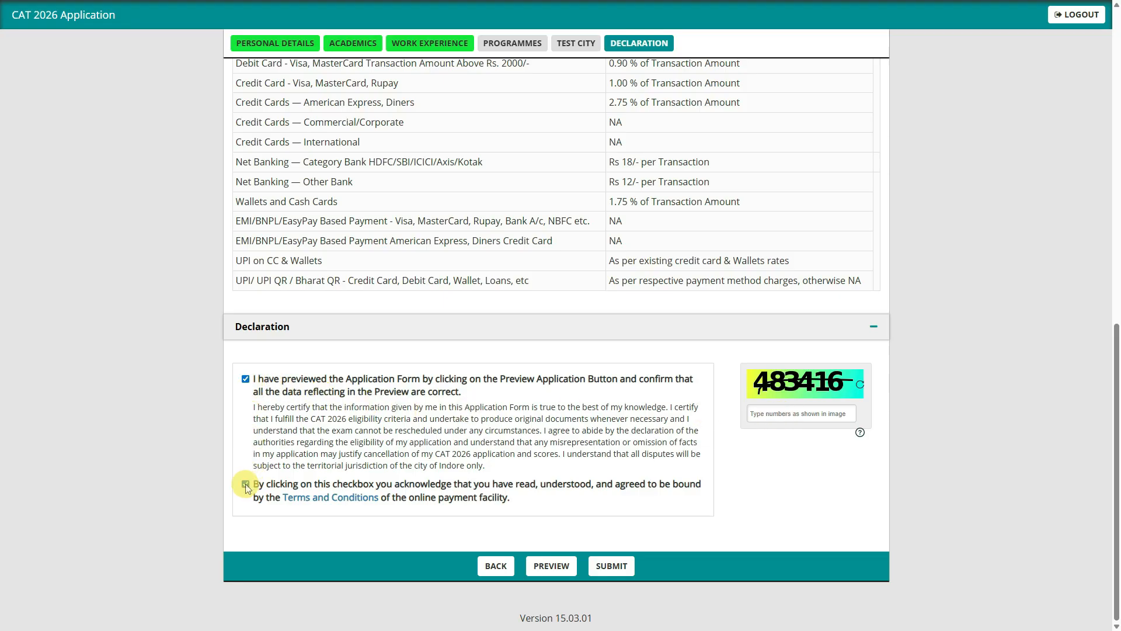
Preview the completed application, and submit it for payment with the captcha numbers filled in.
{"action": "left_click", "coordinate": [552, 566]}
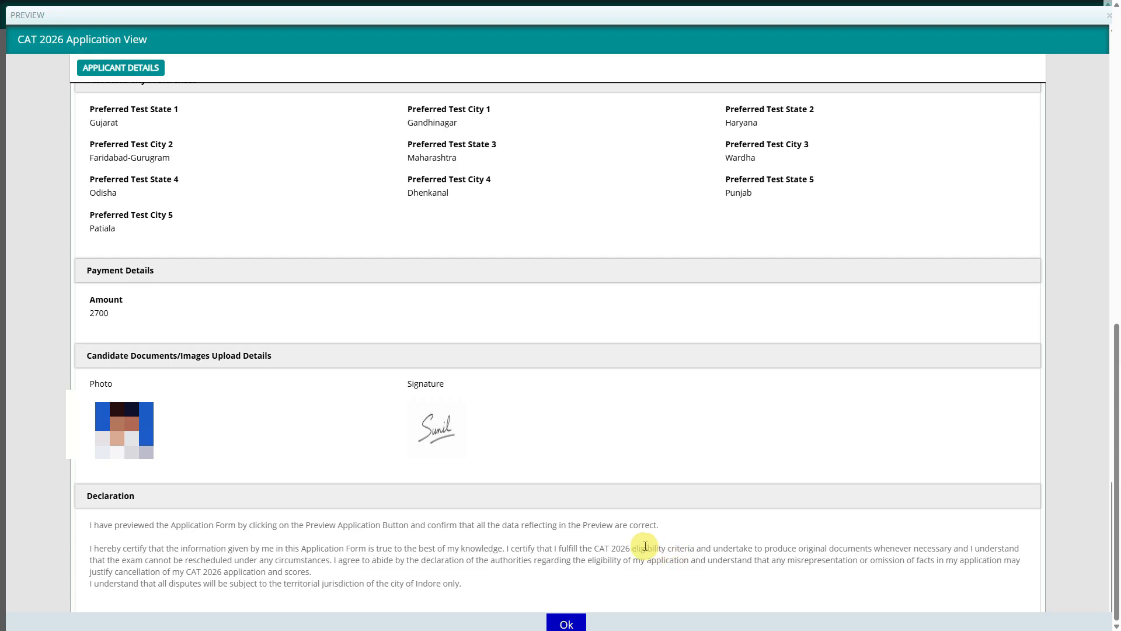
{"action": "left_click", "coordinate": [566, 625]}
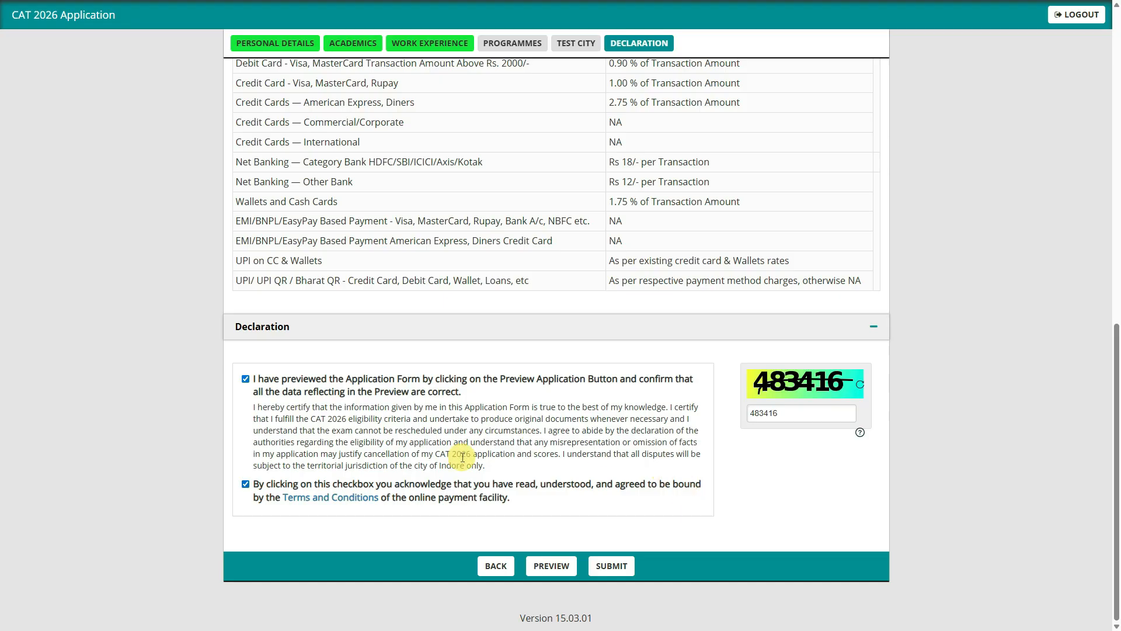
{"action": "left_click", "coordinate": [616, 566]}
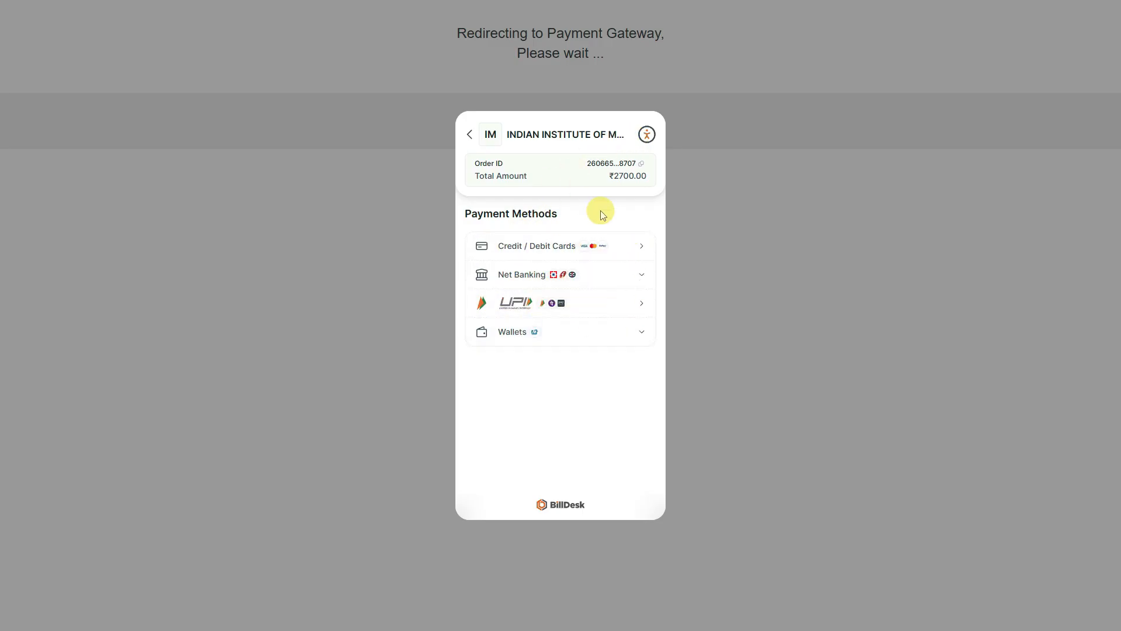
Choose UPI as the payment method and display the QR code for paying the registration fee.
{"action": "left_click", "coordinate": [600, 303]}
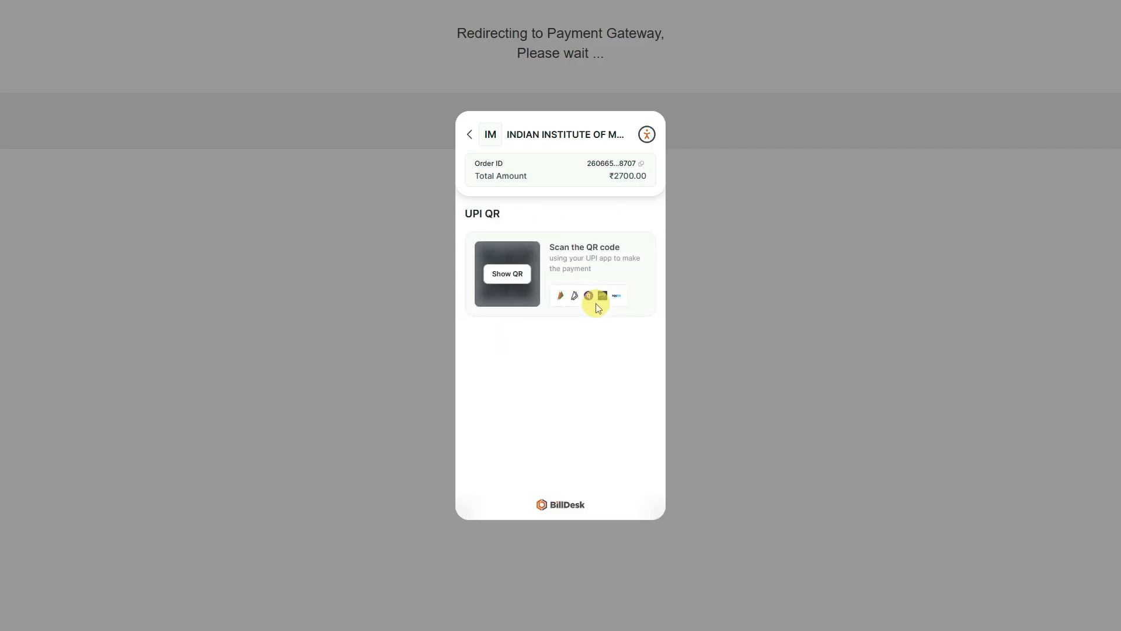
{"action": "left_click", "coordinate": [508, 274]}
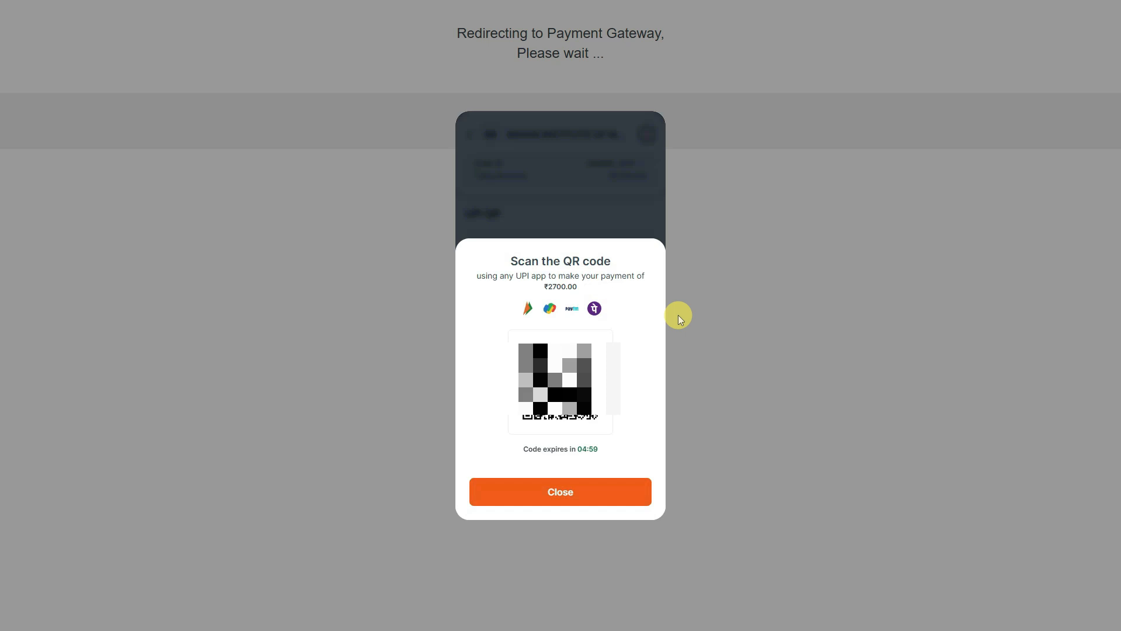